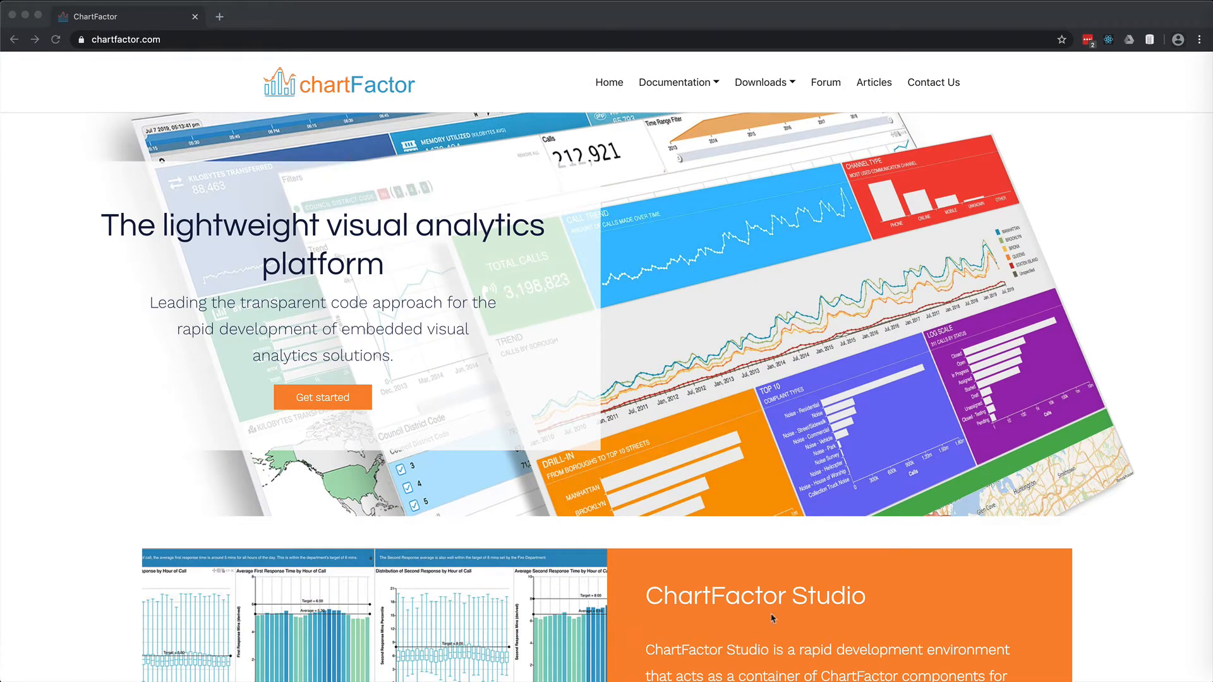
Launch ChartFactor Studio from the website and open the London Fire Brigade Class dashboard
click(1153, 635)
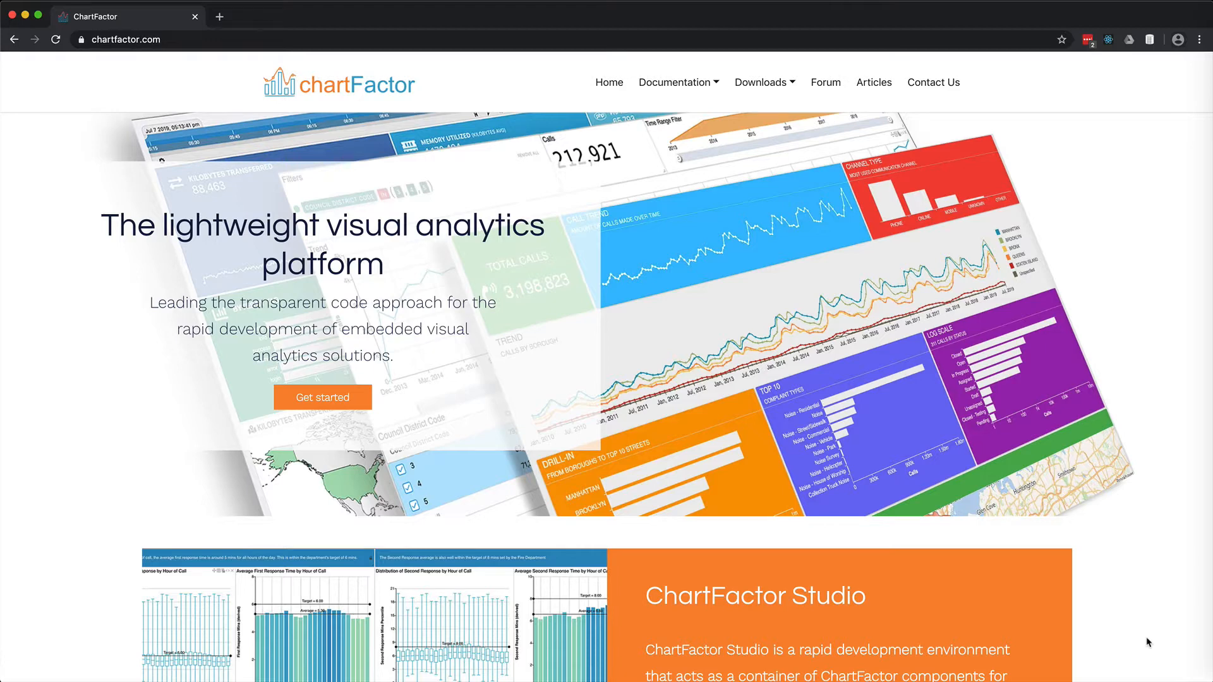
scroll(1147, 641, down, 5)
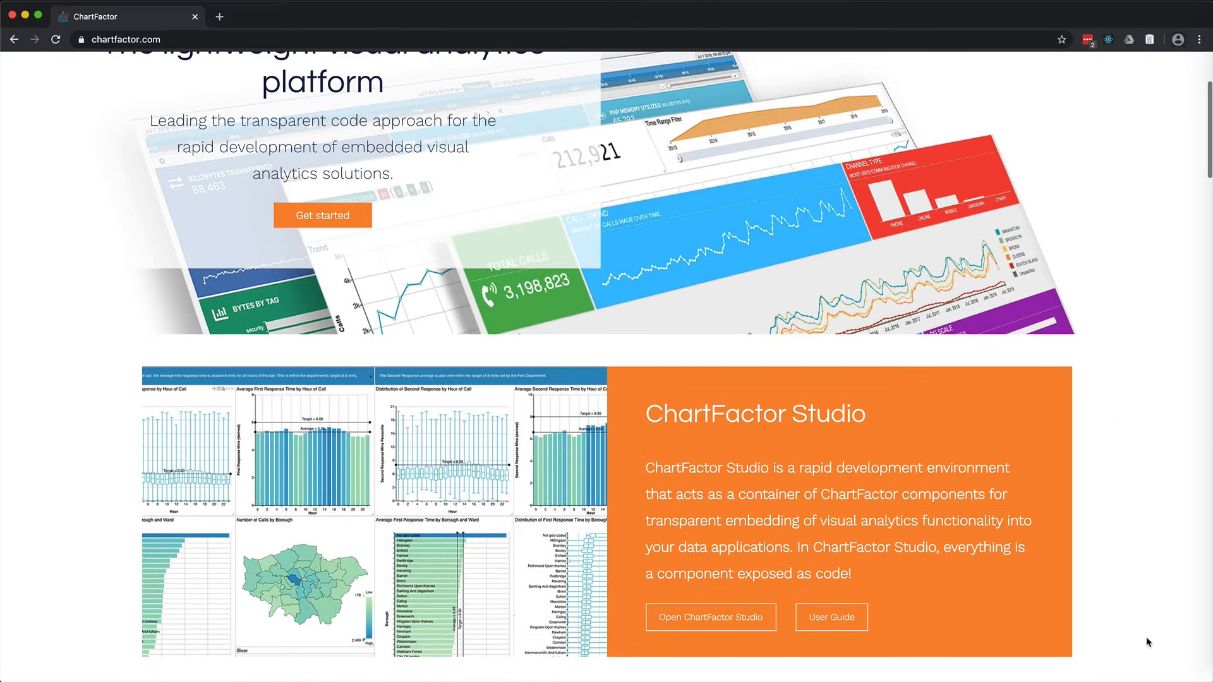
click(696, 621)
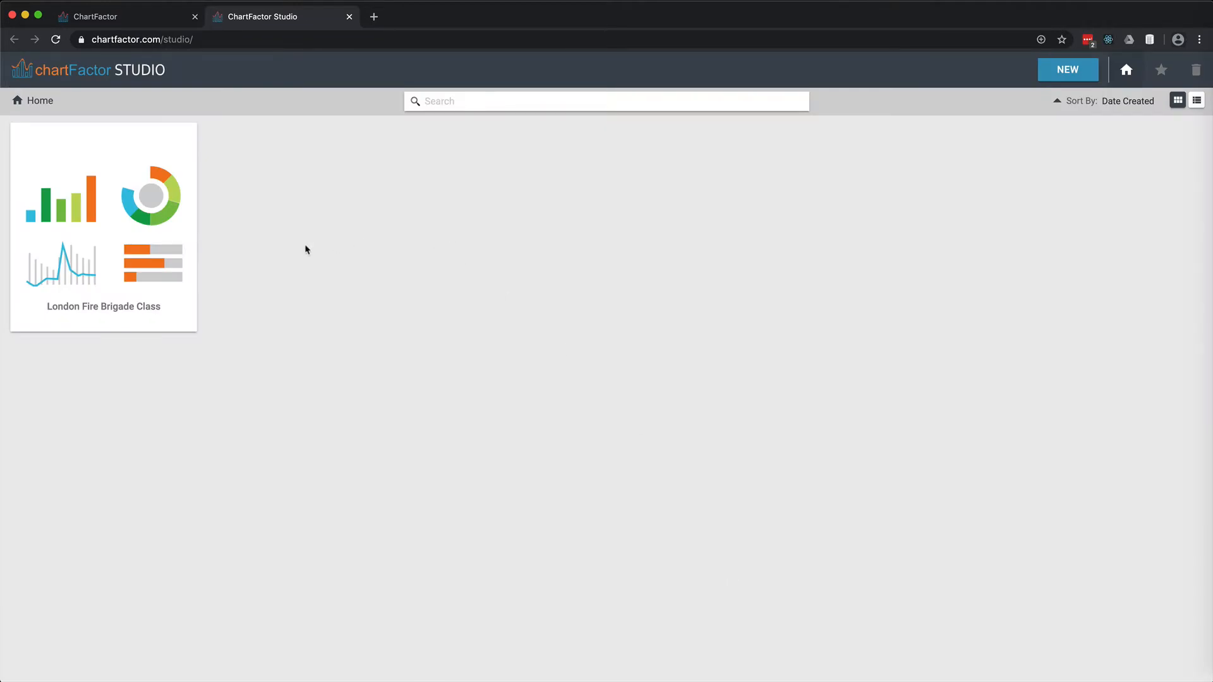
click(115, 237)
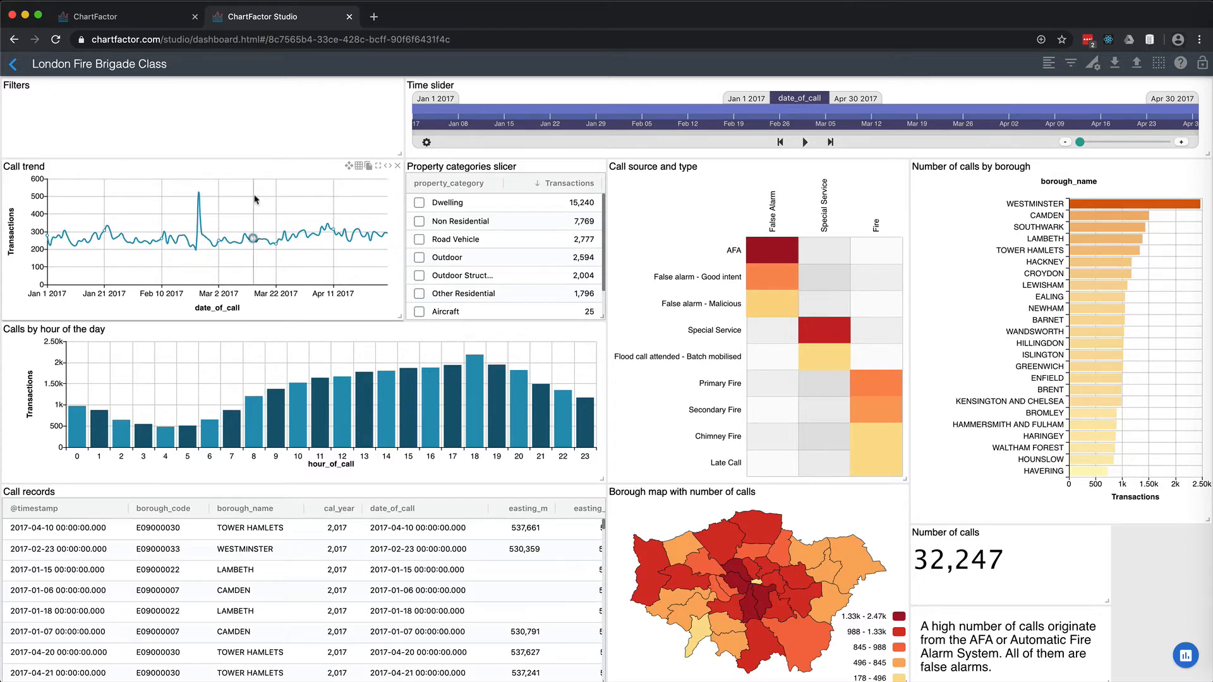
Filter the dashboard to the Feb 23 2017 spike in the call trend and the Dwelling property category
click(199, 194)
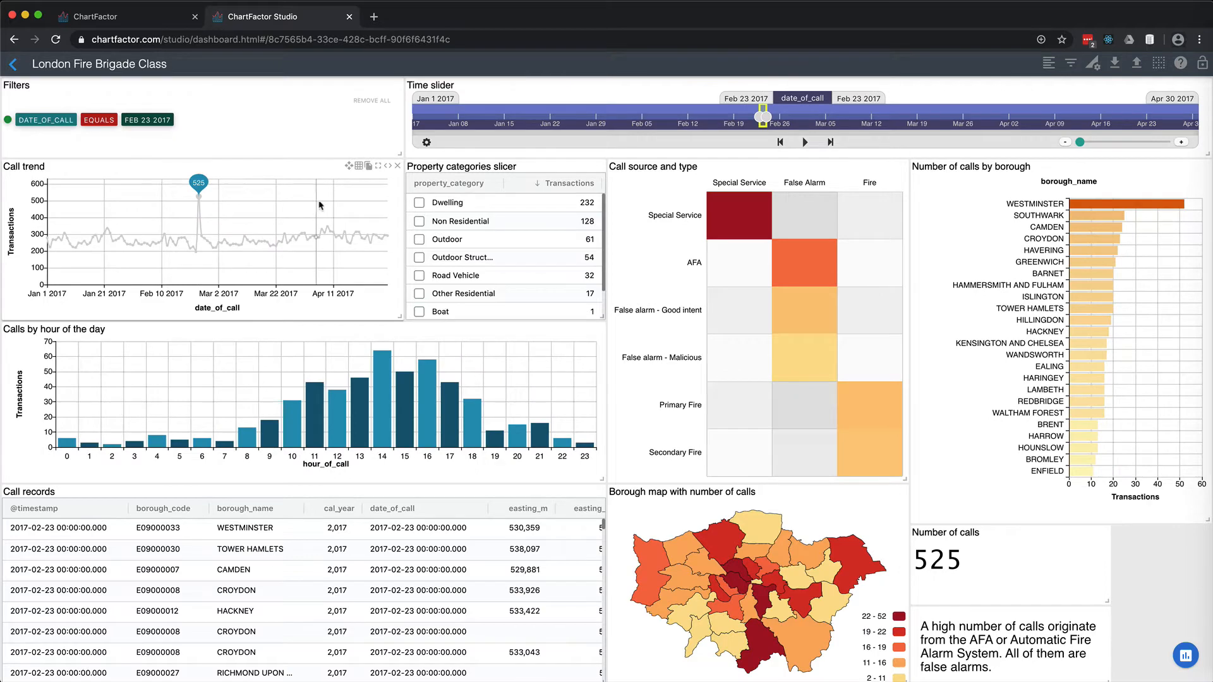
click(419, 203)
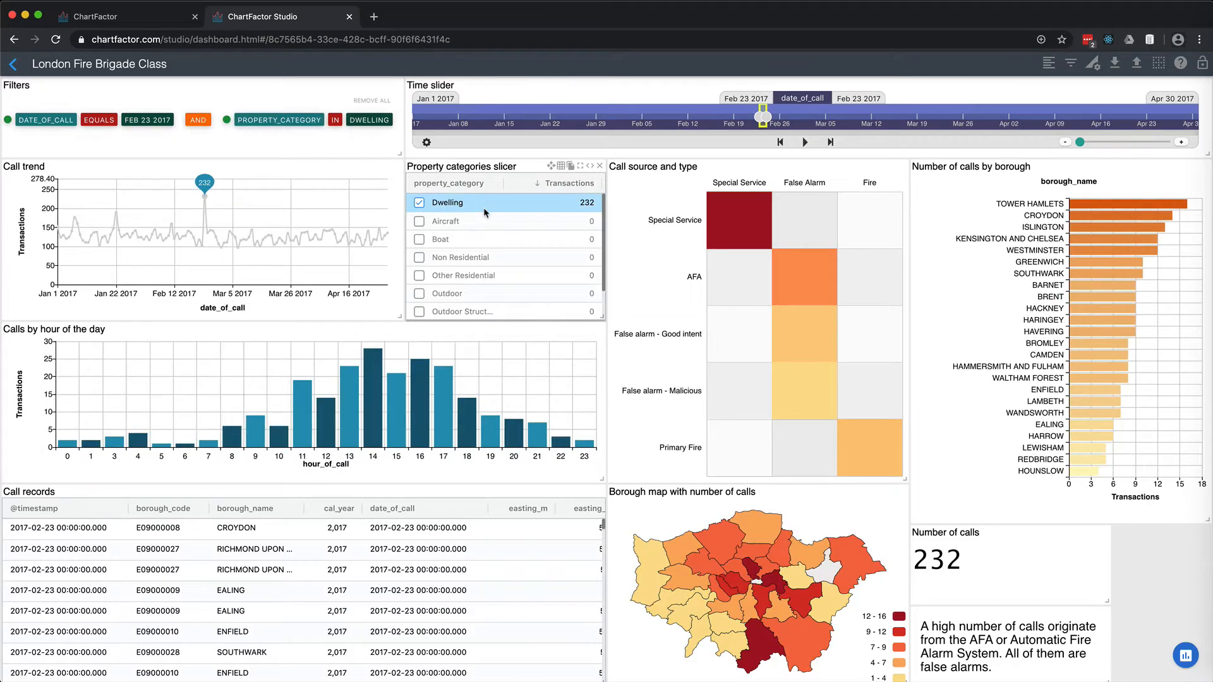
Play the time slider for a few days, pause it, and remove all dashboard filters
click(805, 142)
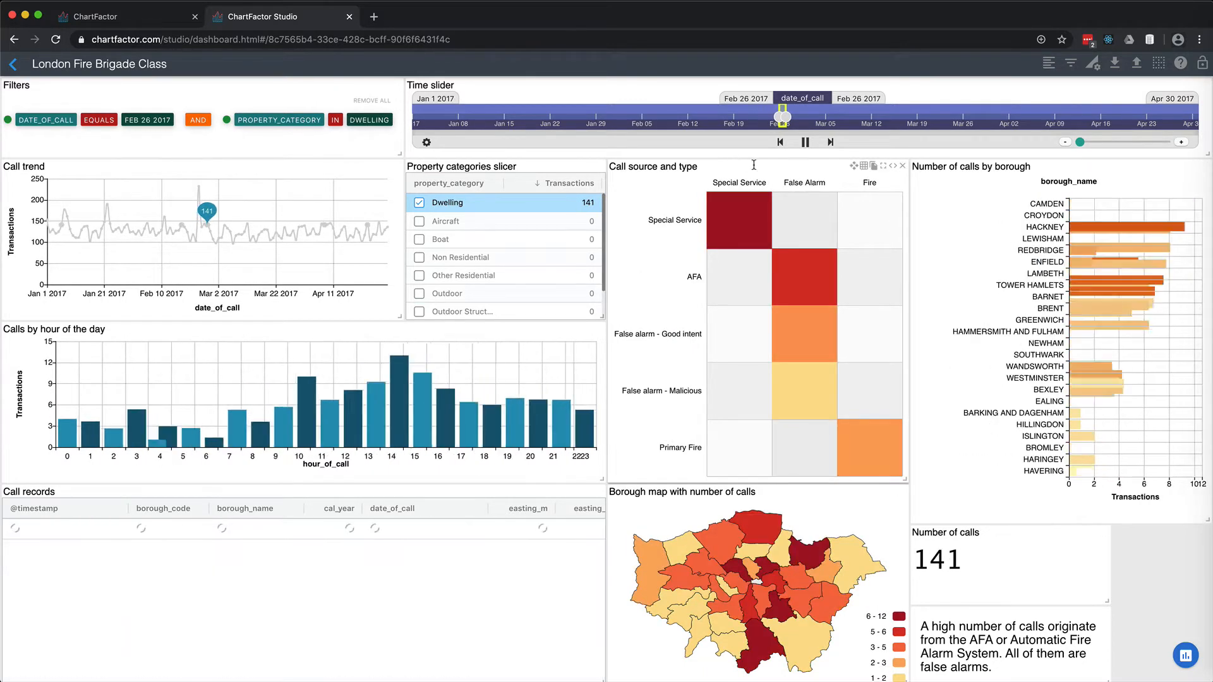
click(805, 142)
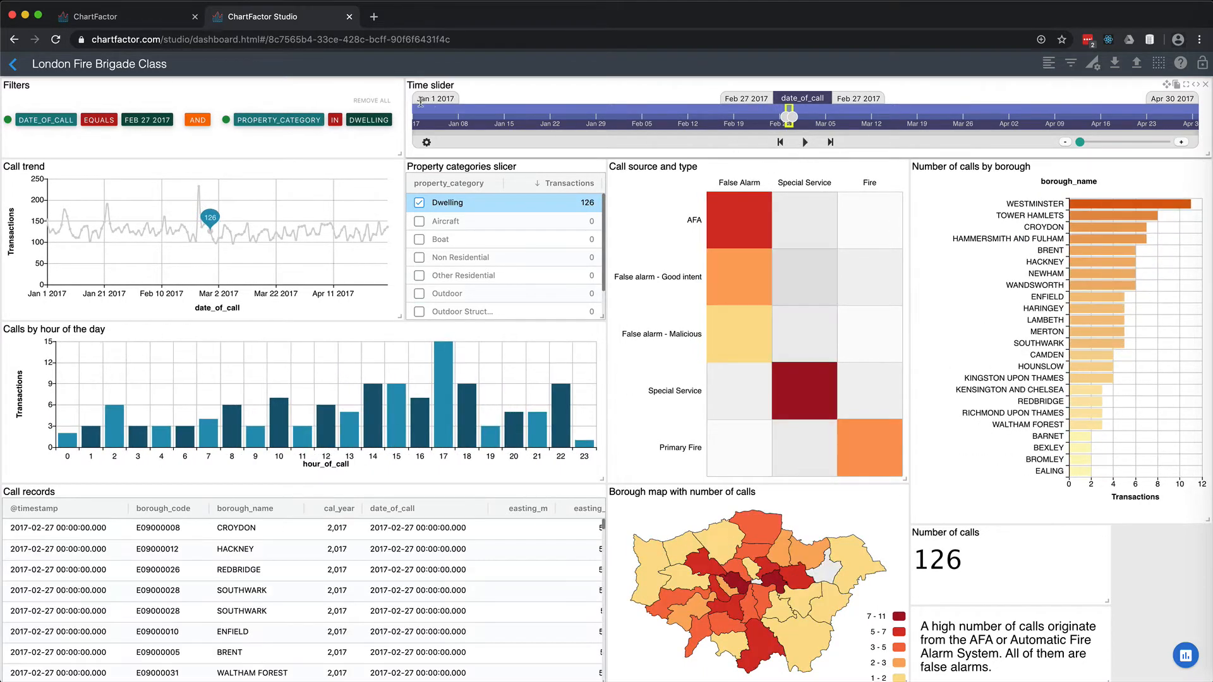
click(371, 101)
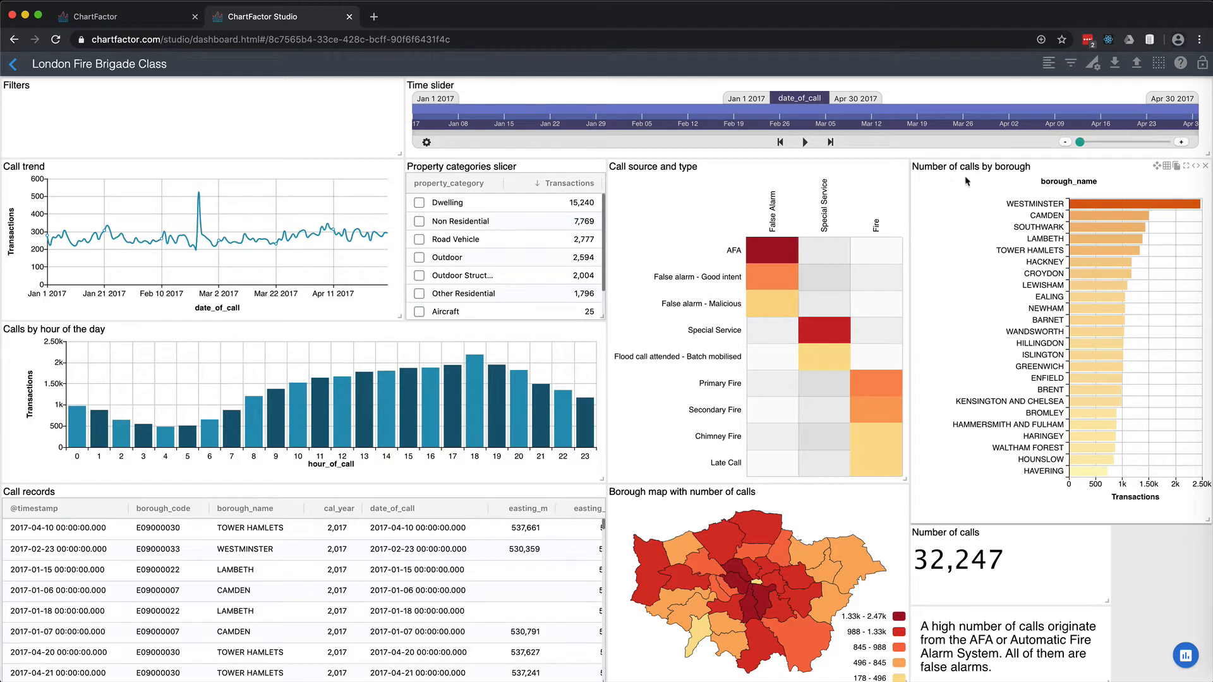
Duplicate the Number of calls by borough chart and set the copy's metric to first_pump_arriving_attendance_time
click(1176, 167)
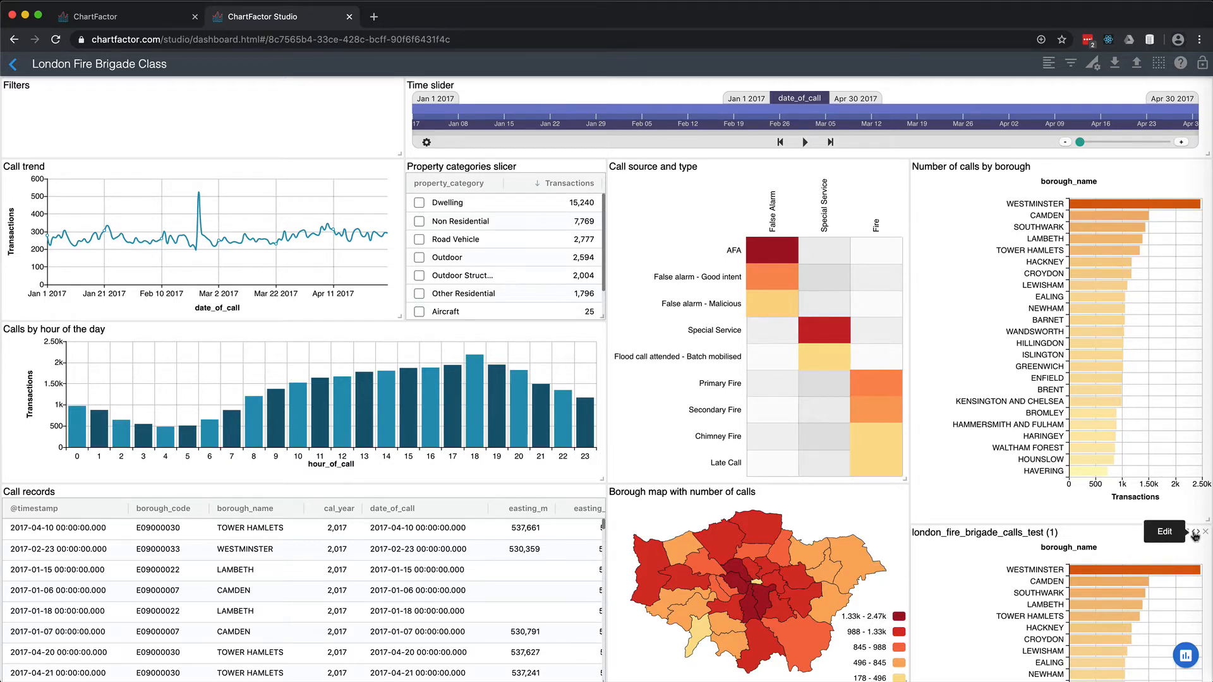
click(1194, 534)
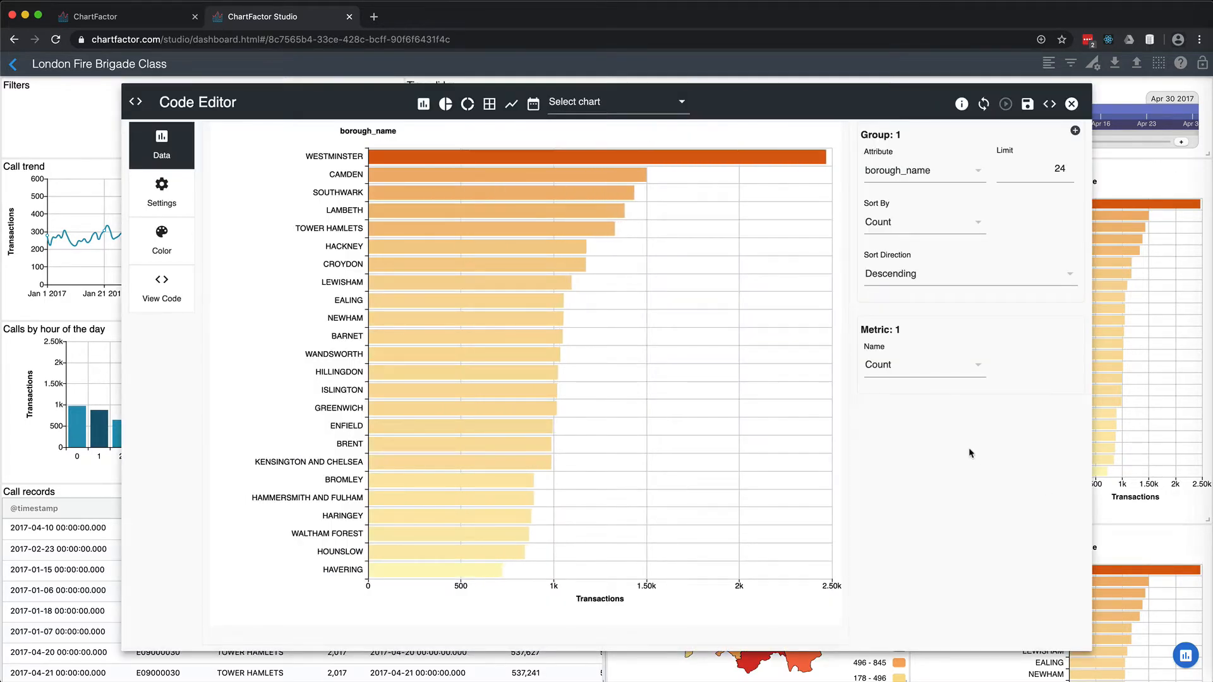
click(889, 370)
text(first)
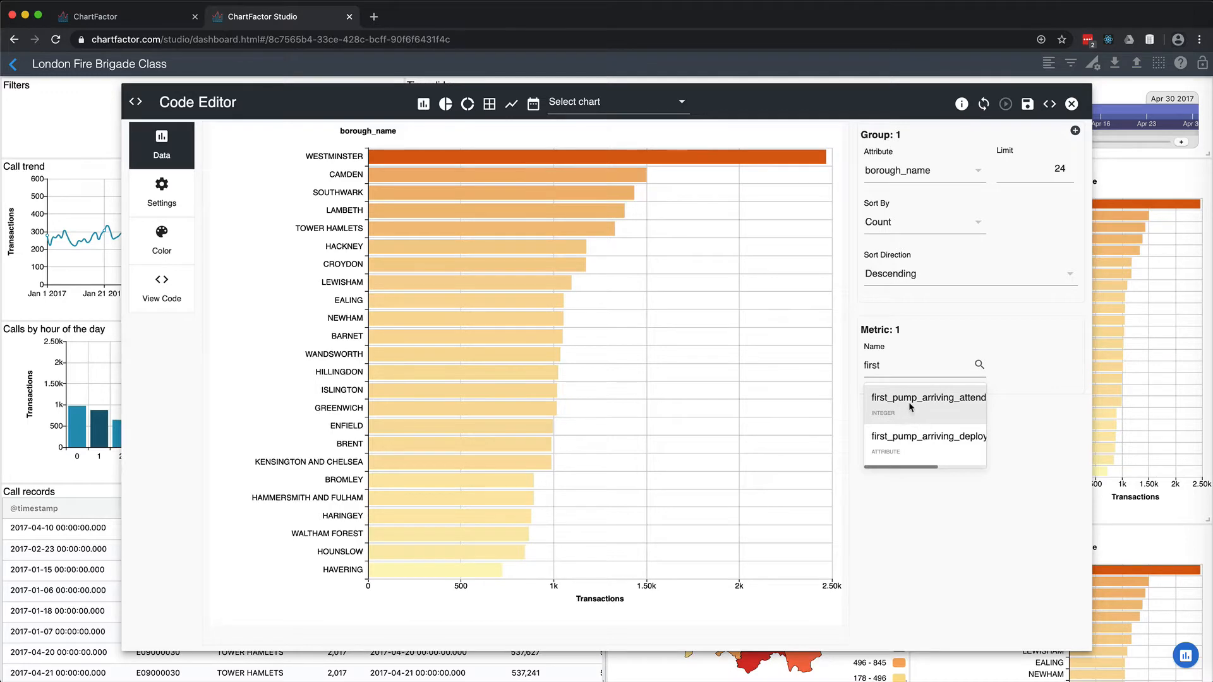
click(910, 407)
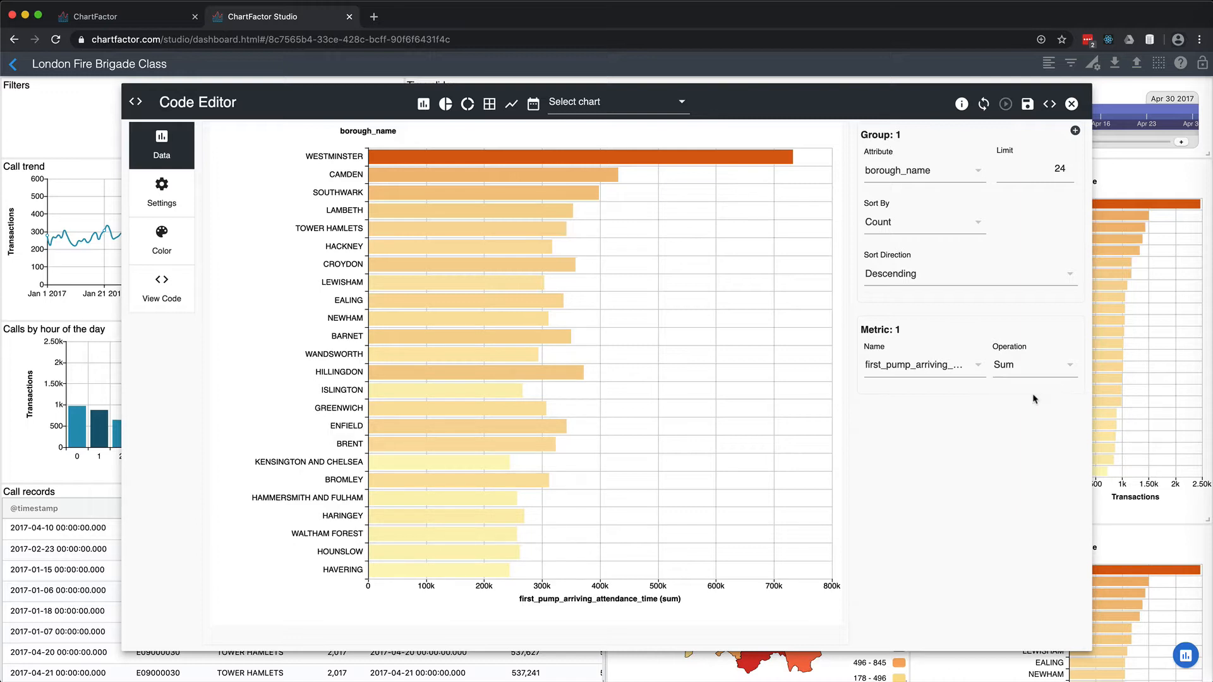
Change the duplicated chart's type to Box Plot
click(631, 105)
text(box)
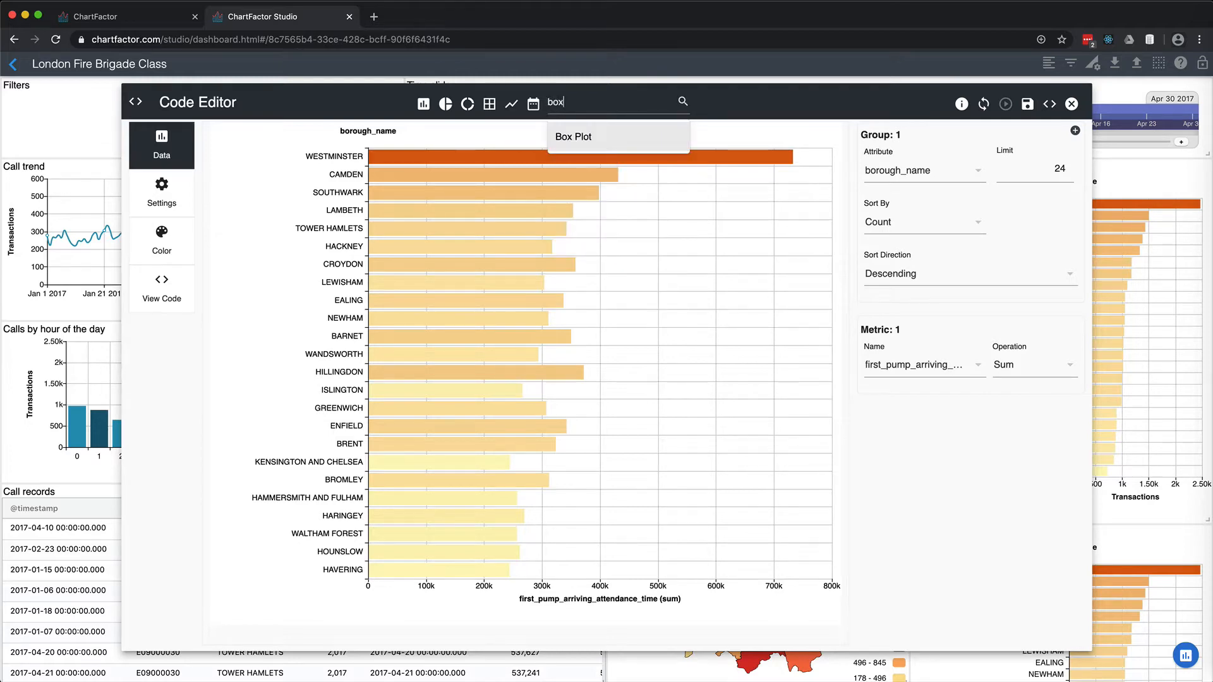
click(604, 137)
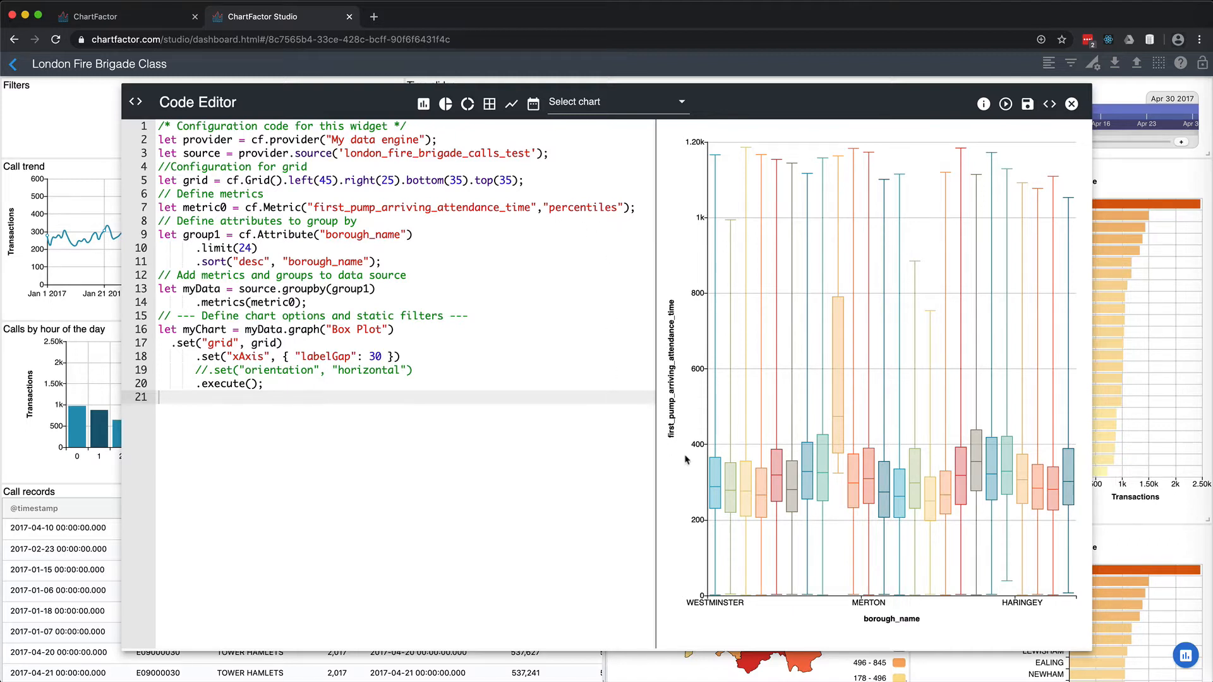
mouse_move(716, 471)
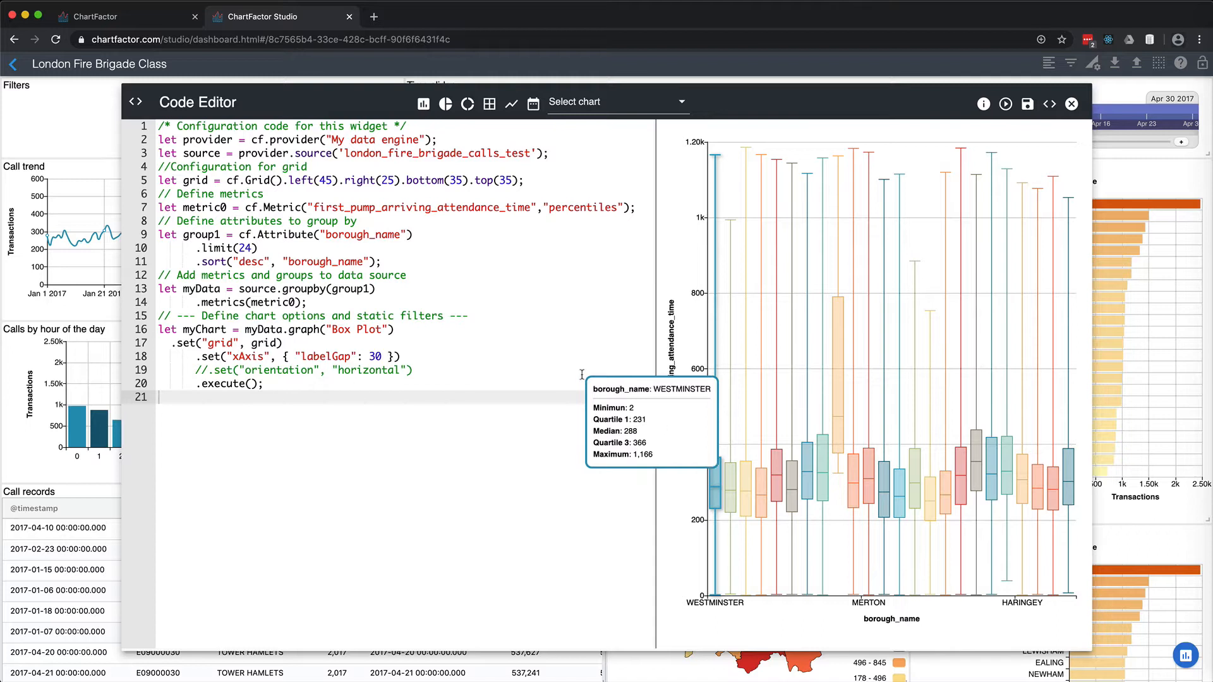
Replace "borough_name" with metric0 in the box plot code's descending sort and run the code
double_click(203, 205)
key(super+c)
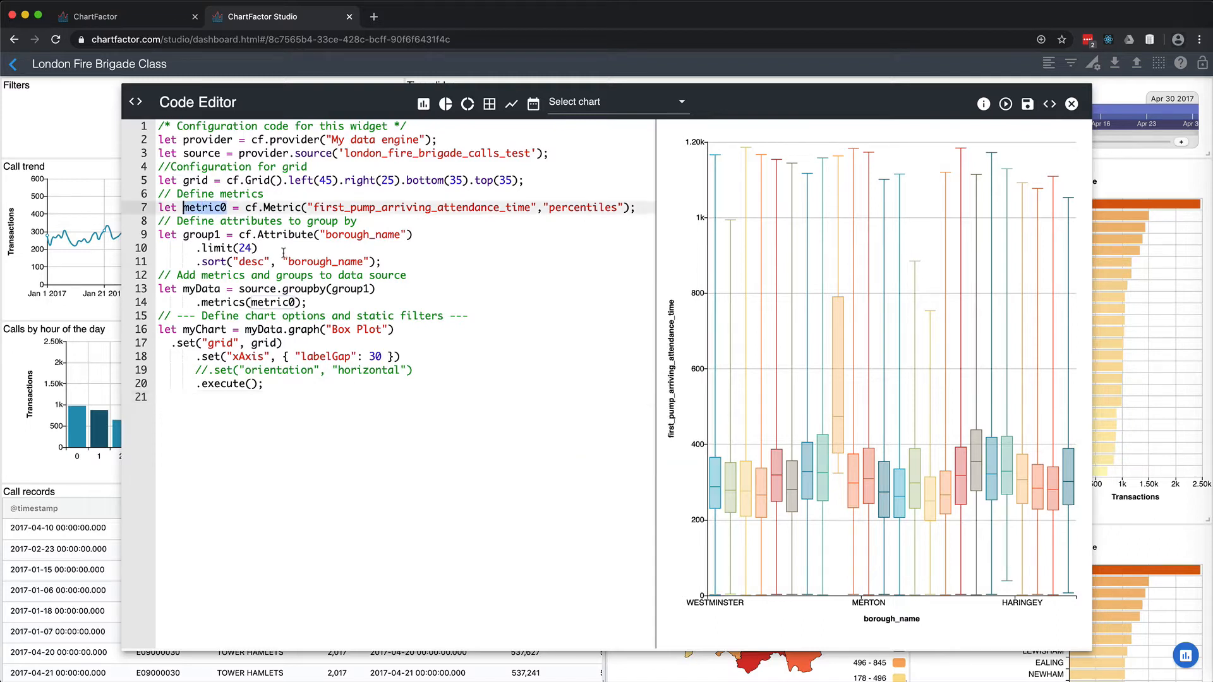
drag(283, 260, 369, 260)
key(super+v)
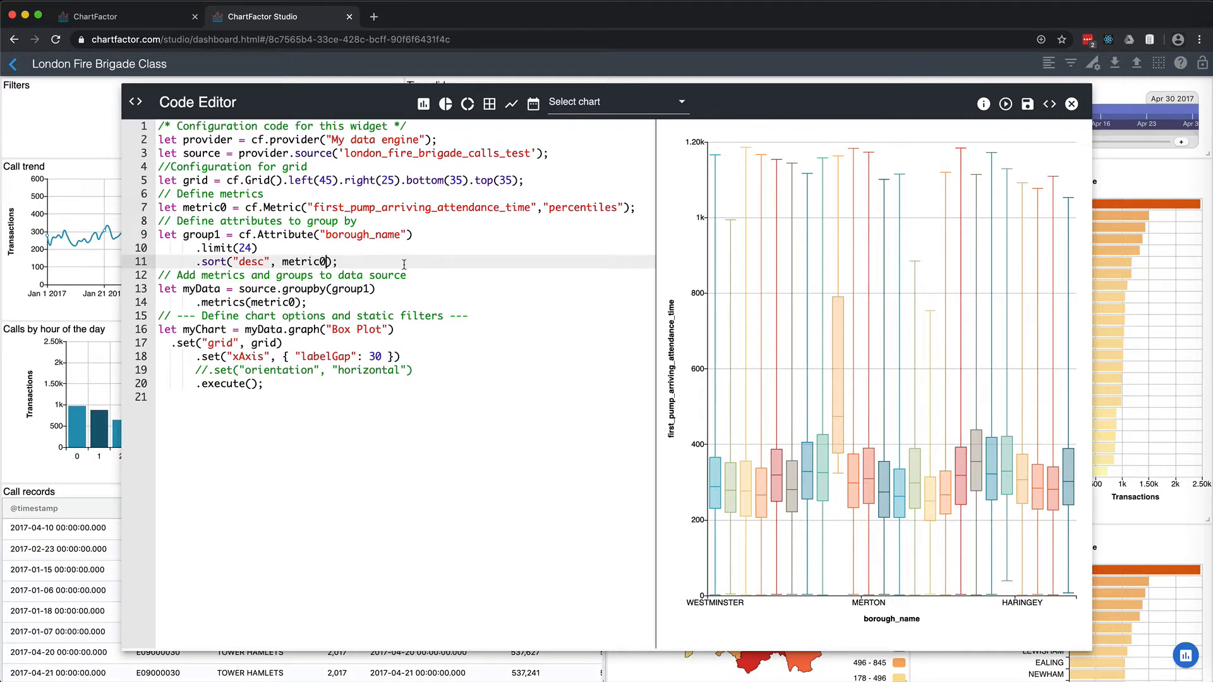
click(1004, 105)
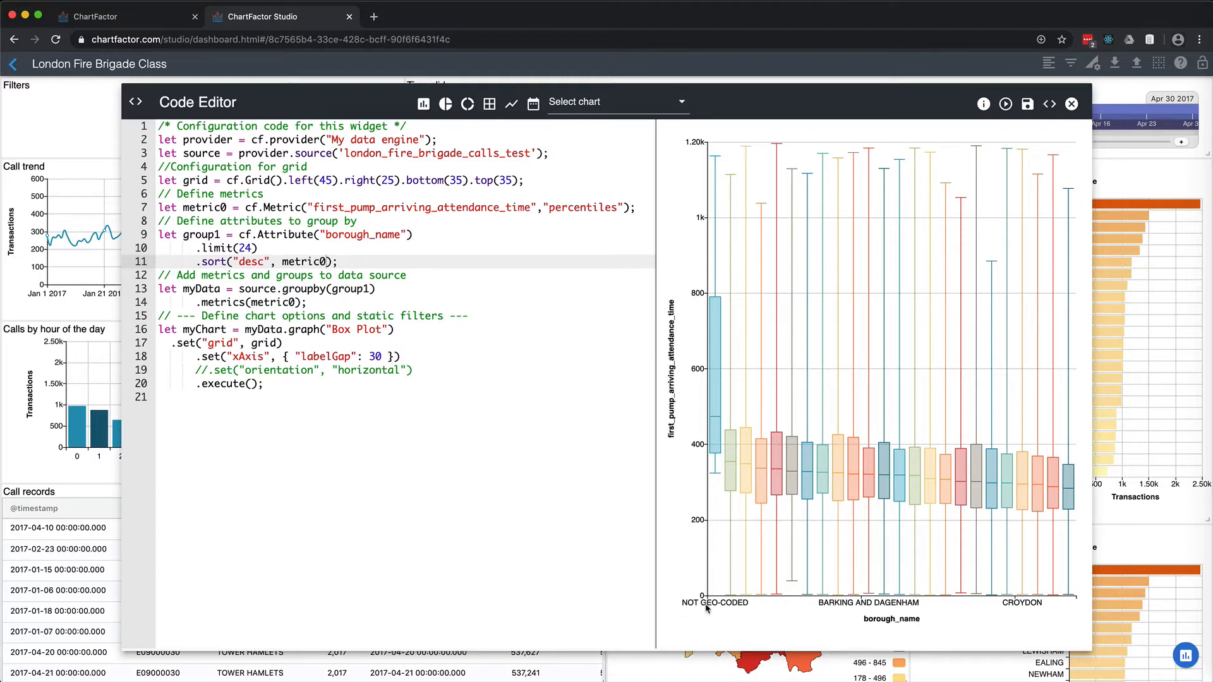
Uncomment the horizontal orientation line in the box plot code, run it, and save the chart to the dashboard
click(418, 367)
key(super+slash)
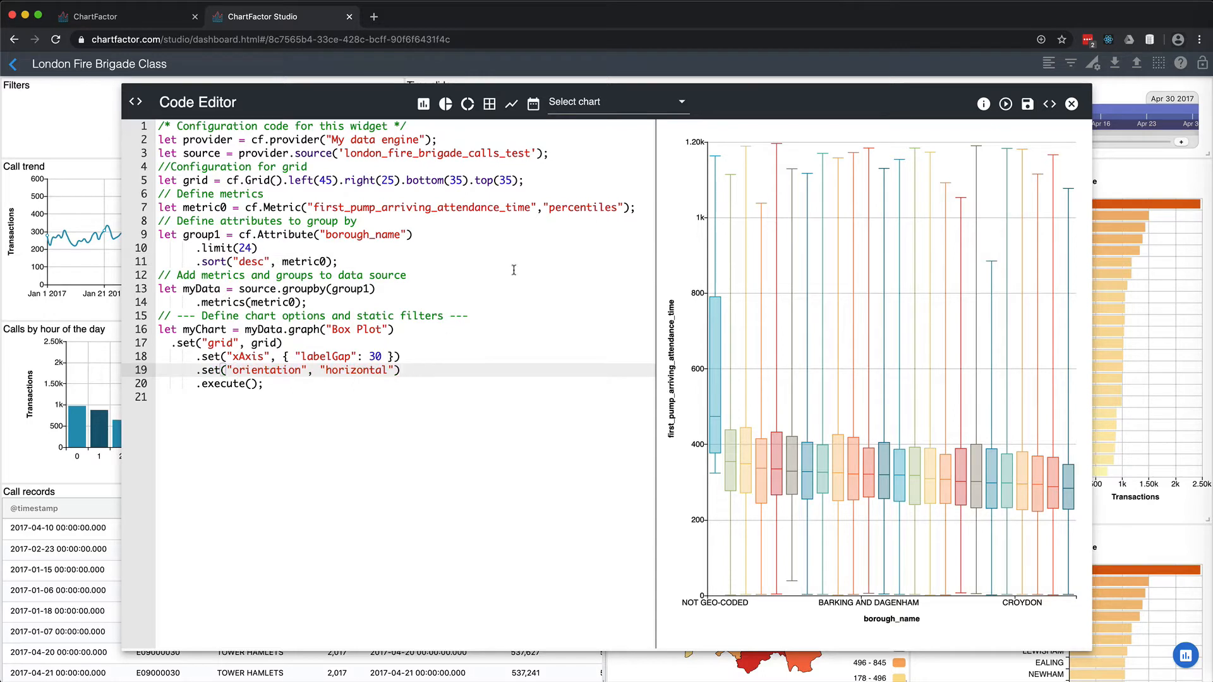
click(1005, 105)
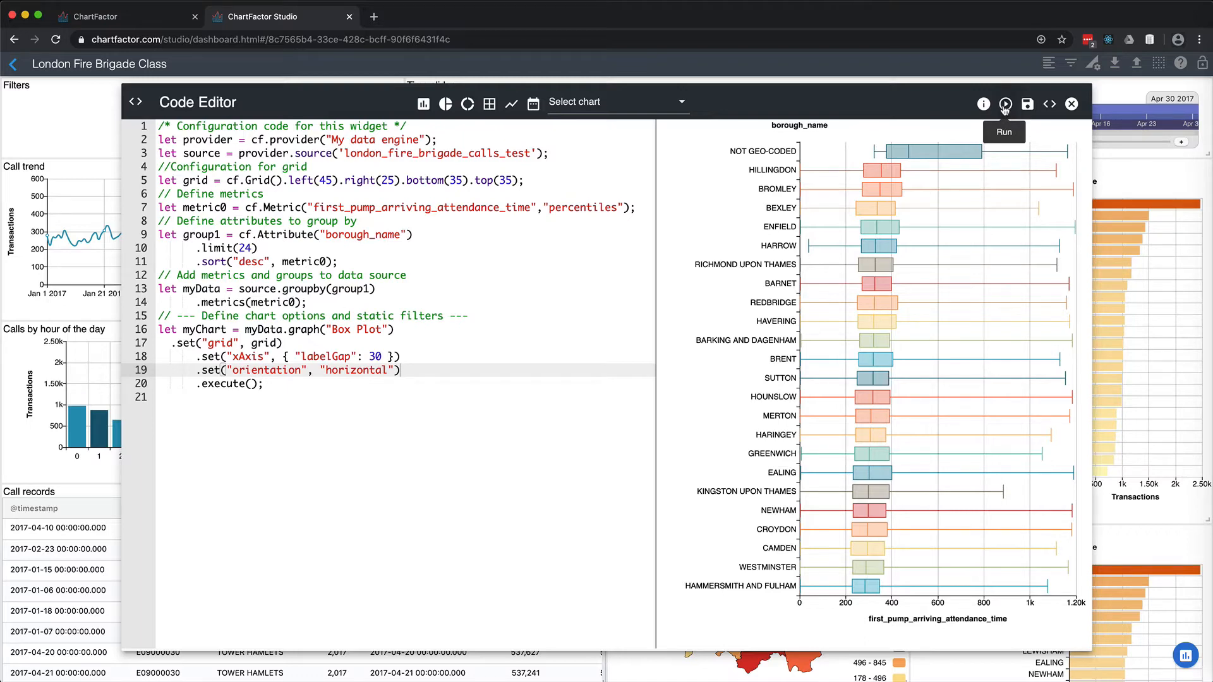
click(1027, 104)
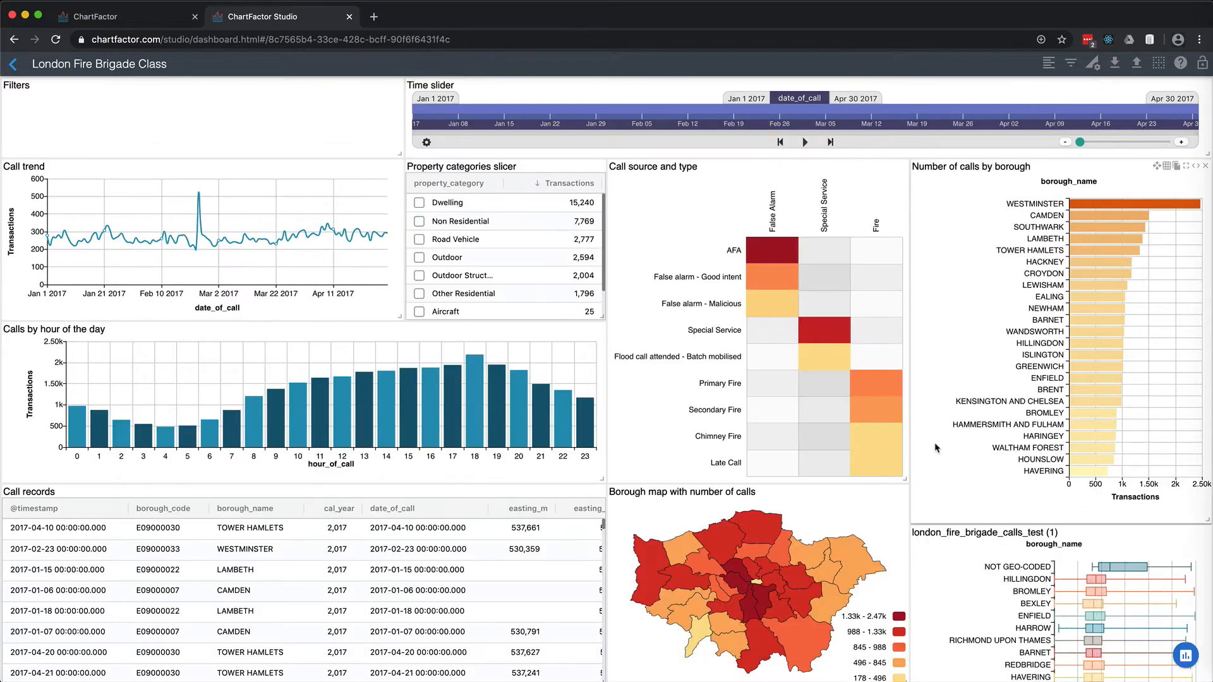
Rename the box plot widget as "First arrival time distribution (secs)"
click(960, 533)
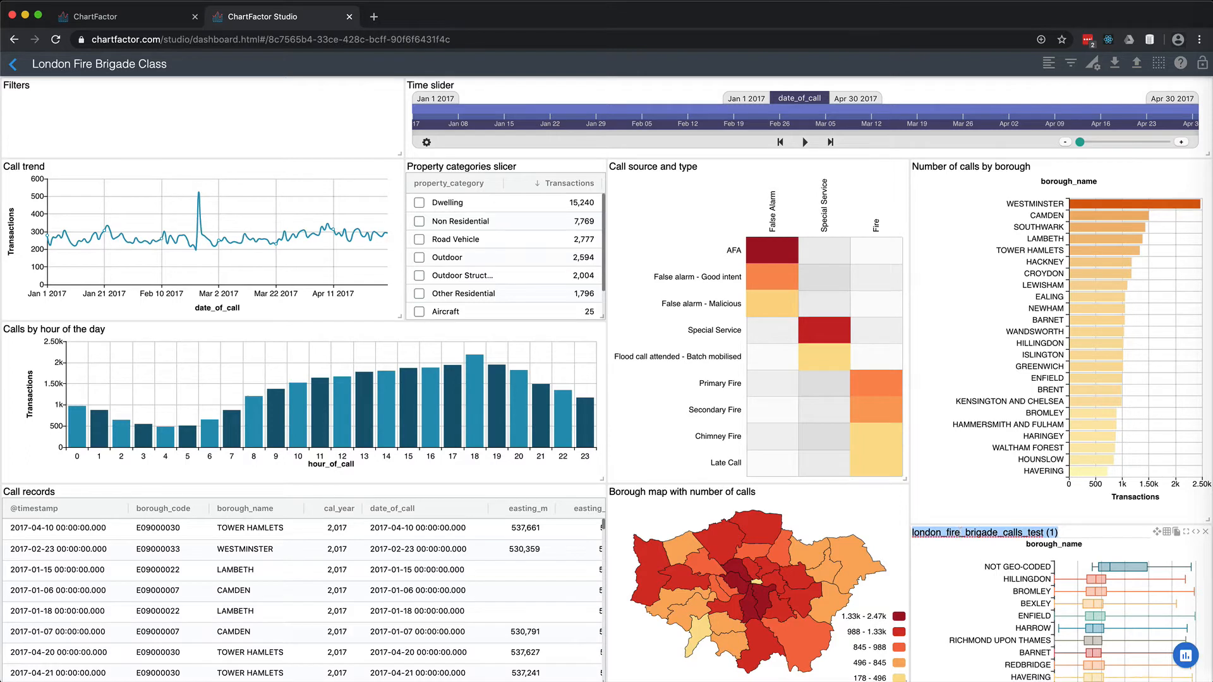
text(First arriva)
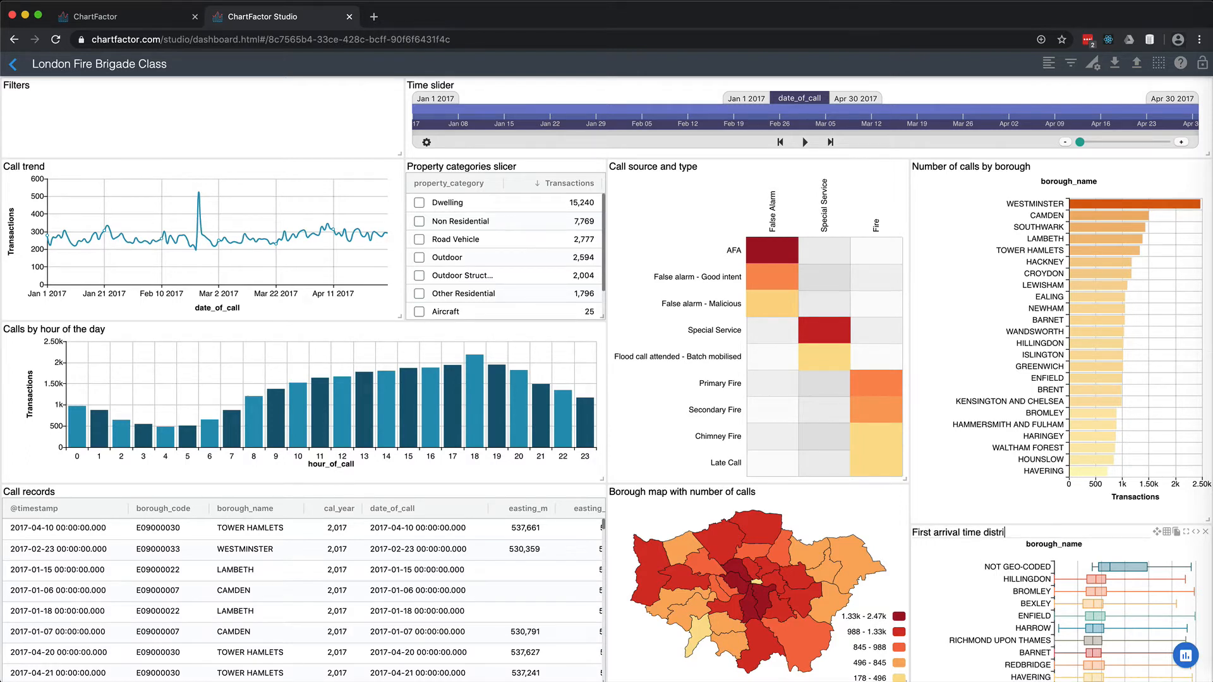
text(l time distribution (secs)
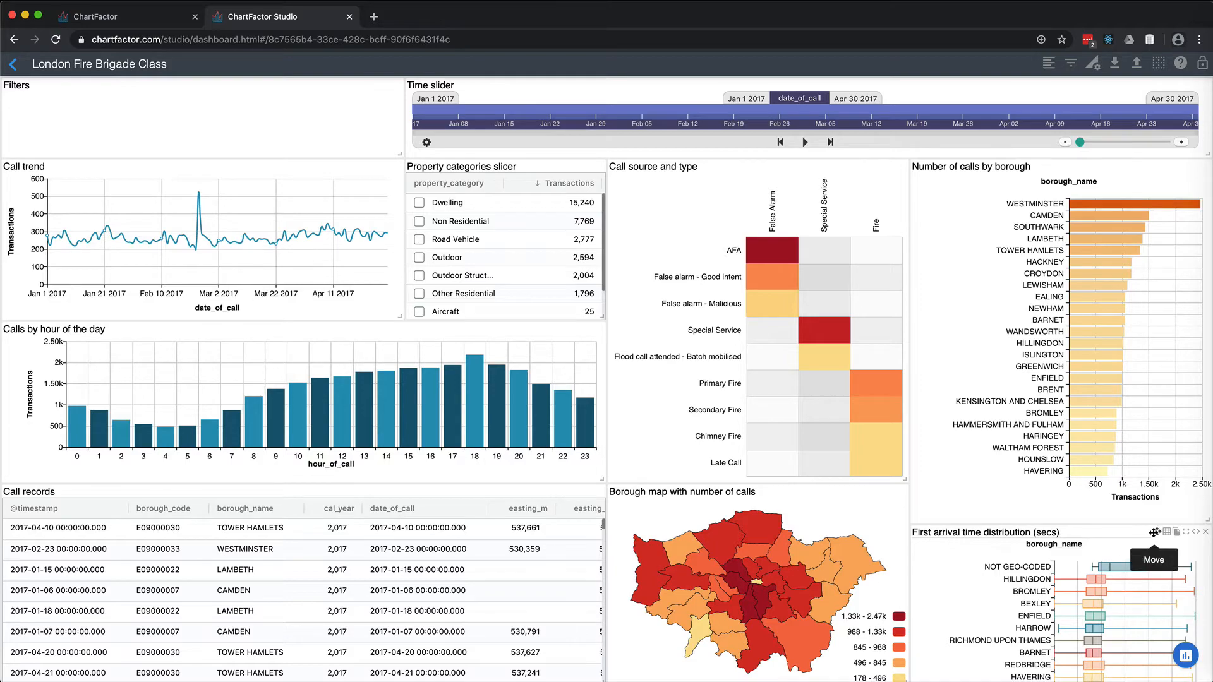
Move the box plot widget directly below Calls by hour of the day and enlarge it to the Call trend widget's width
drag(1154, 532, 240, 485)
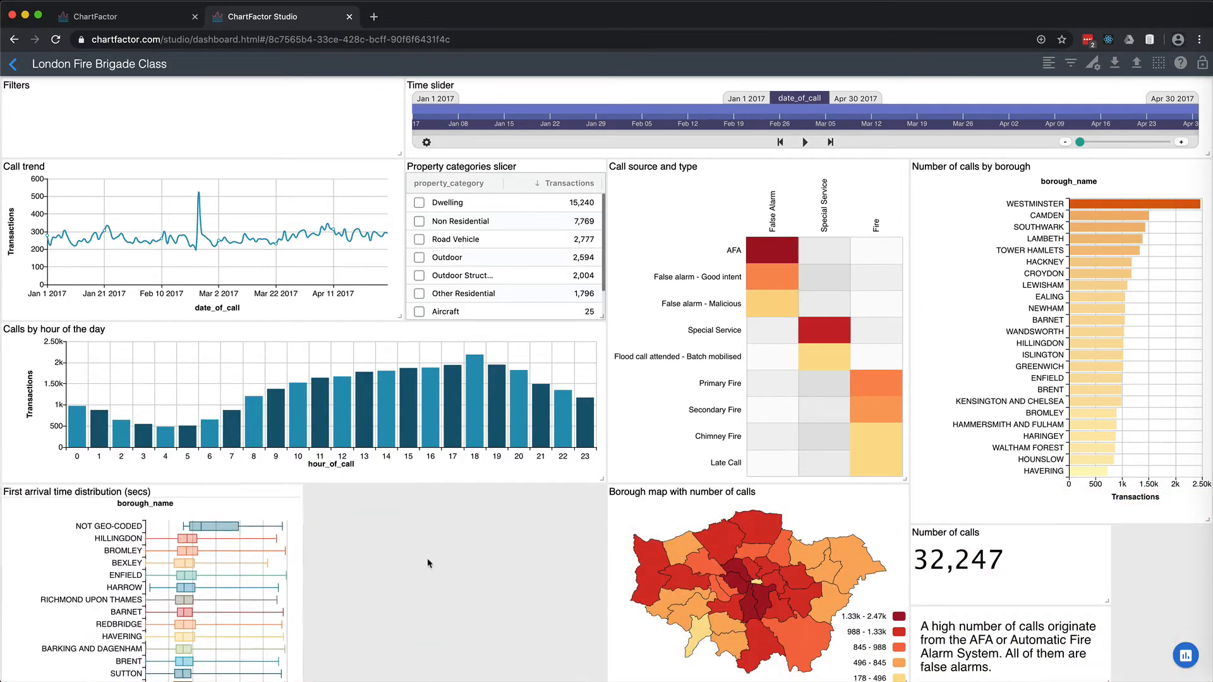
scroll(431, 564, down, 5)
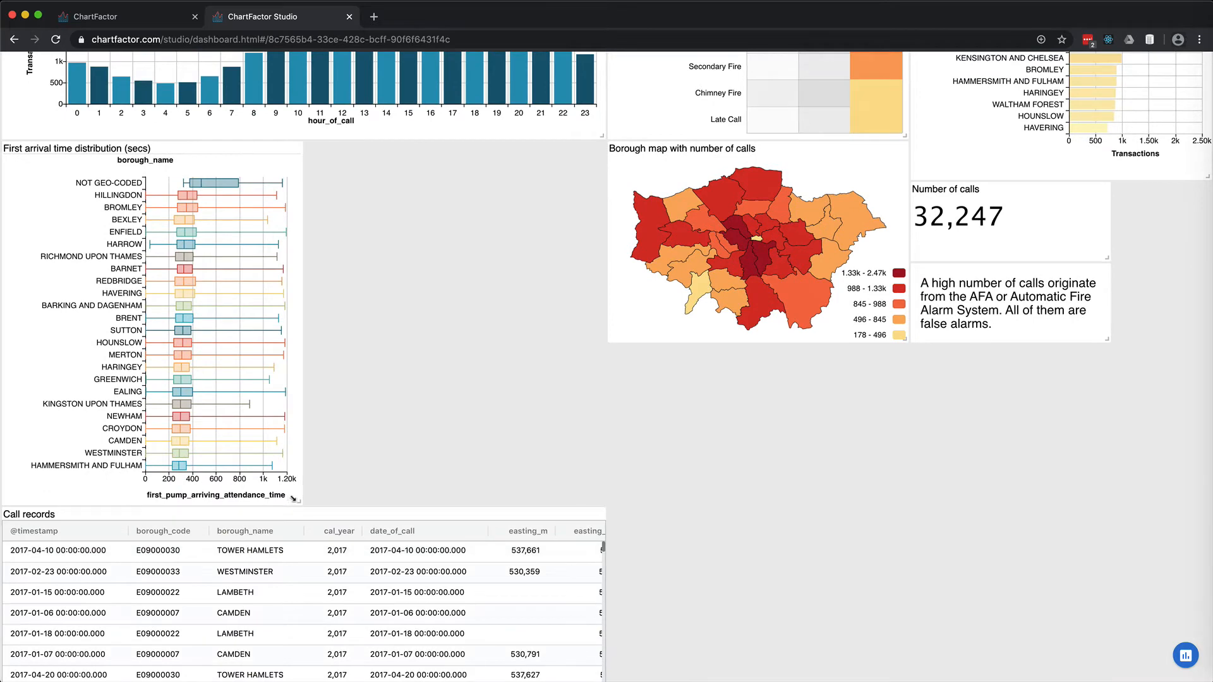
drag(300, 504, 403, 546)
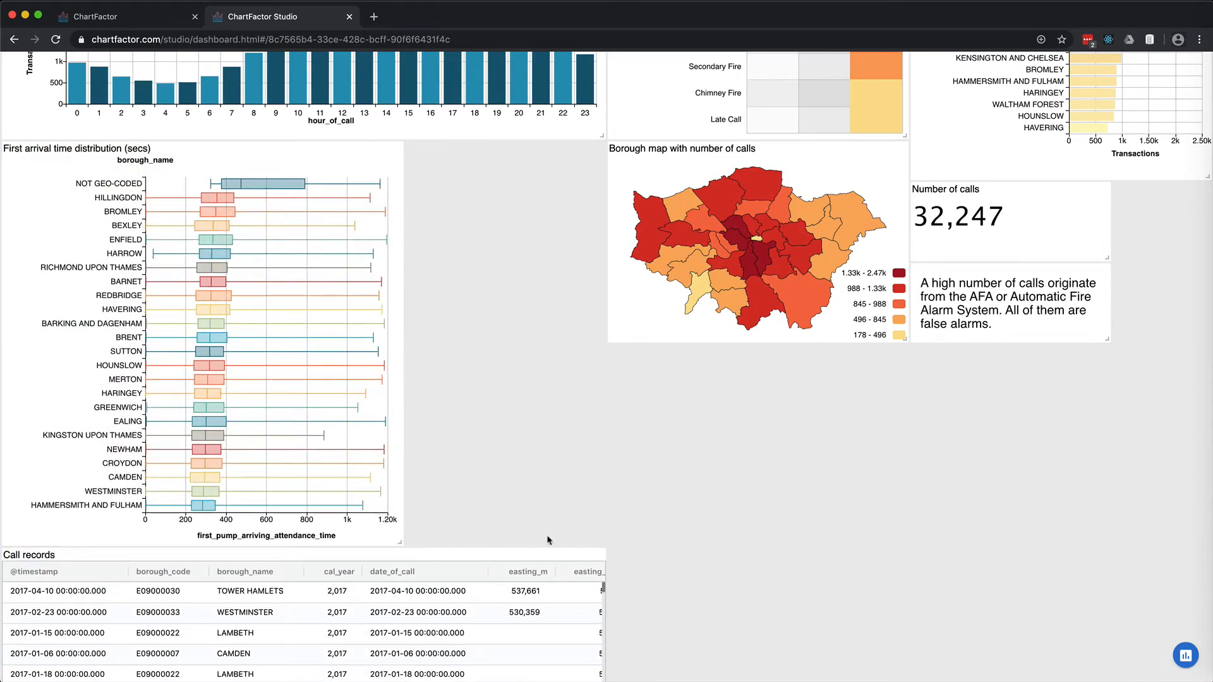
Arrange the borough map, Number of calls and Call records beside the box plot, widening the records table and lengthening the borough bar chart
drag(583, 548, 988, 483)
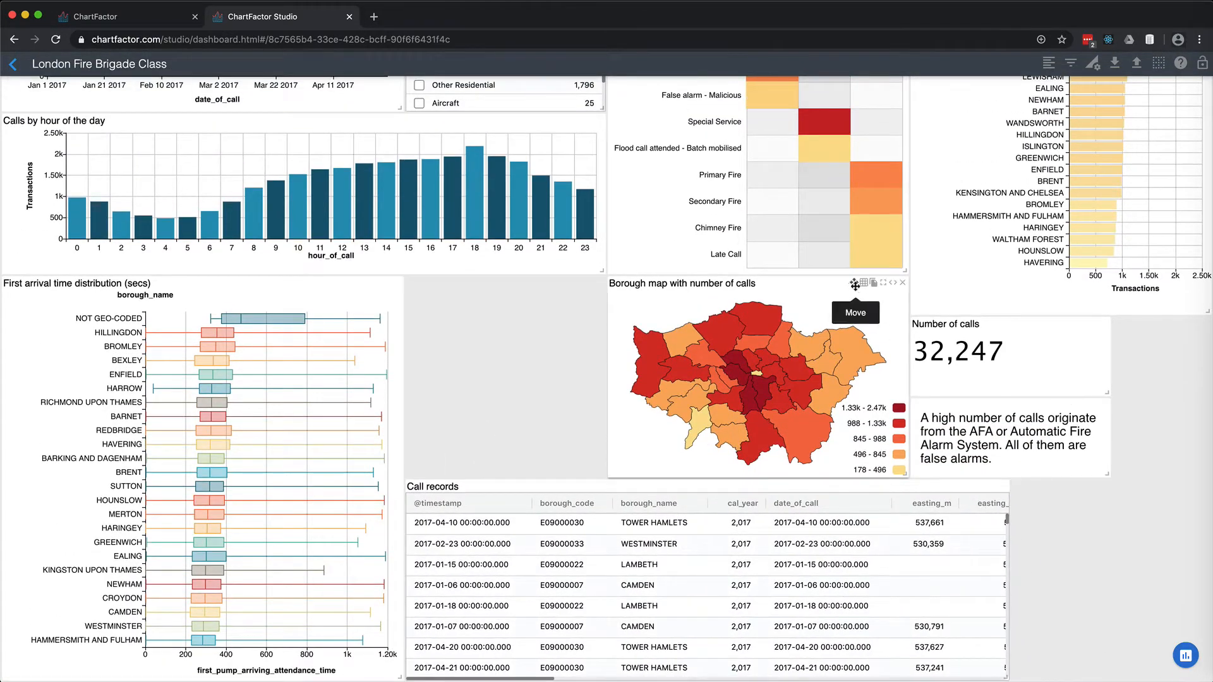
drag(864, 283, 687, 284)
drag(1066, 324, 911, 475)
drag(1005, 676, 1206, 676)
drag(1207, 310, 1204, 467)
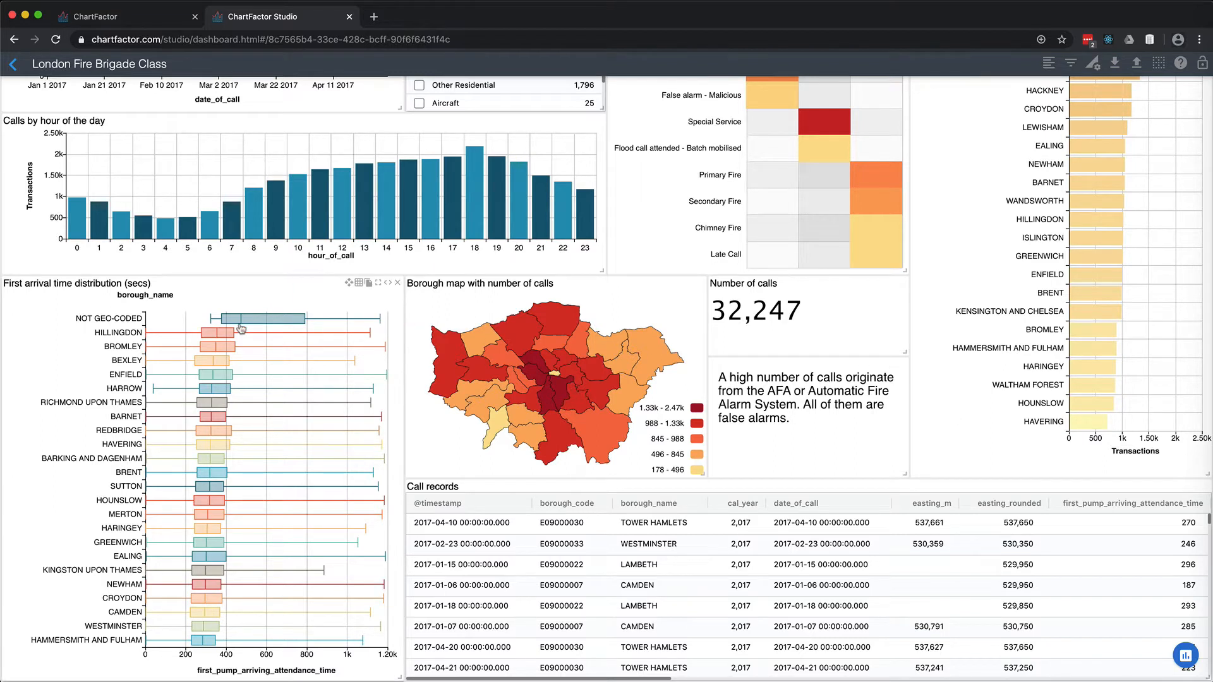
Show the box plot's data source fields from its code editor, move the field list aside, and close the editor
mouse_move(219, 337)
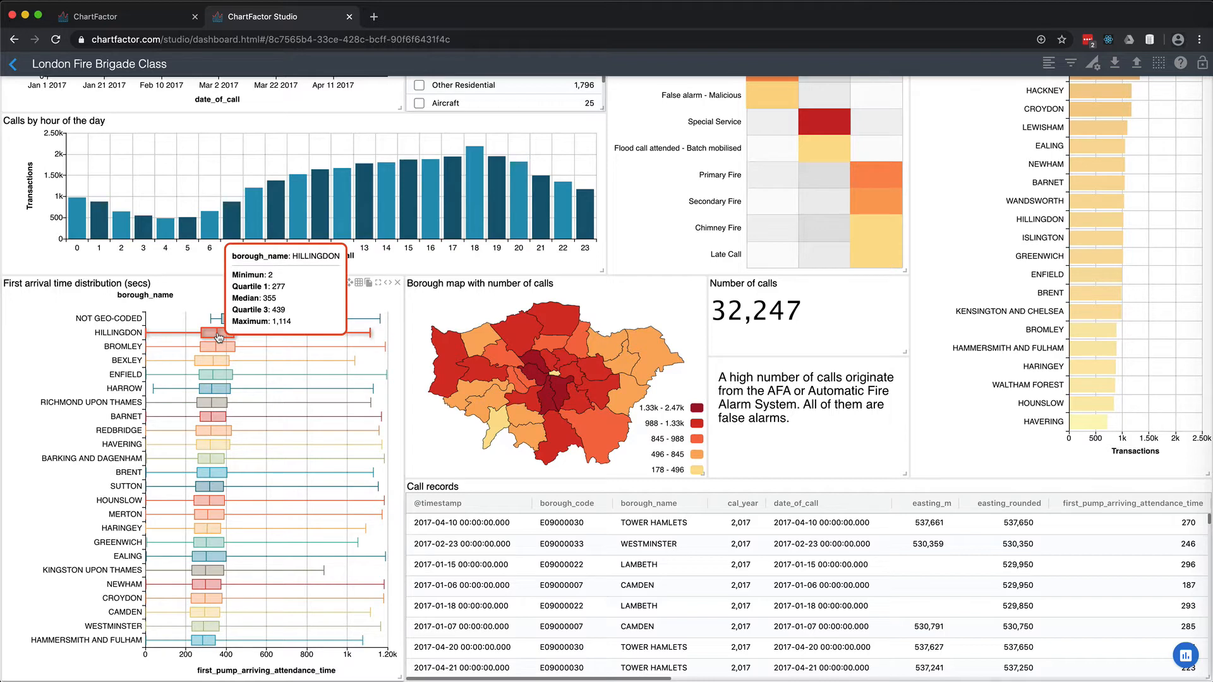
click(388, 282)
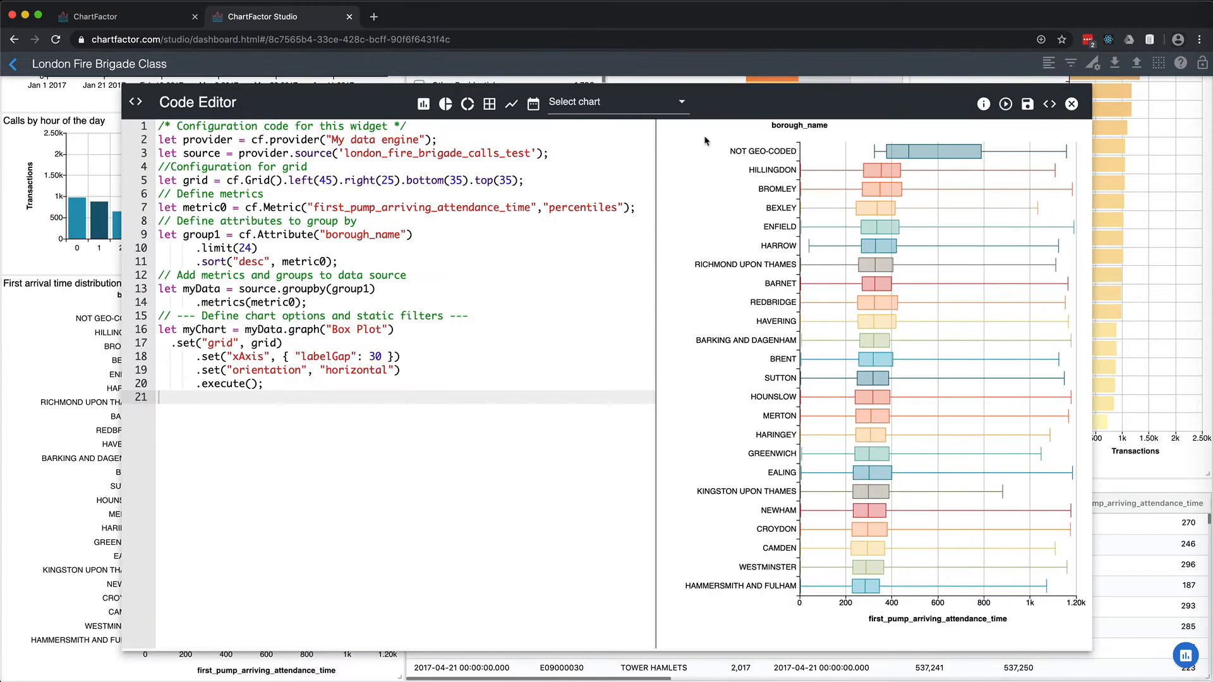
click(983, 103)
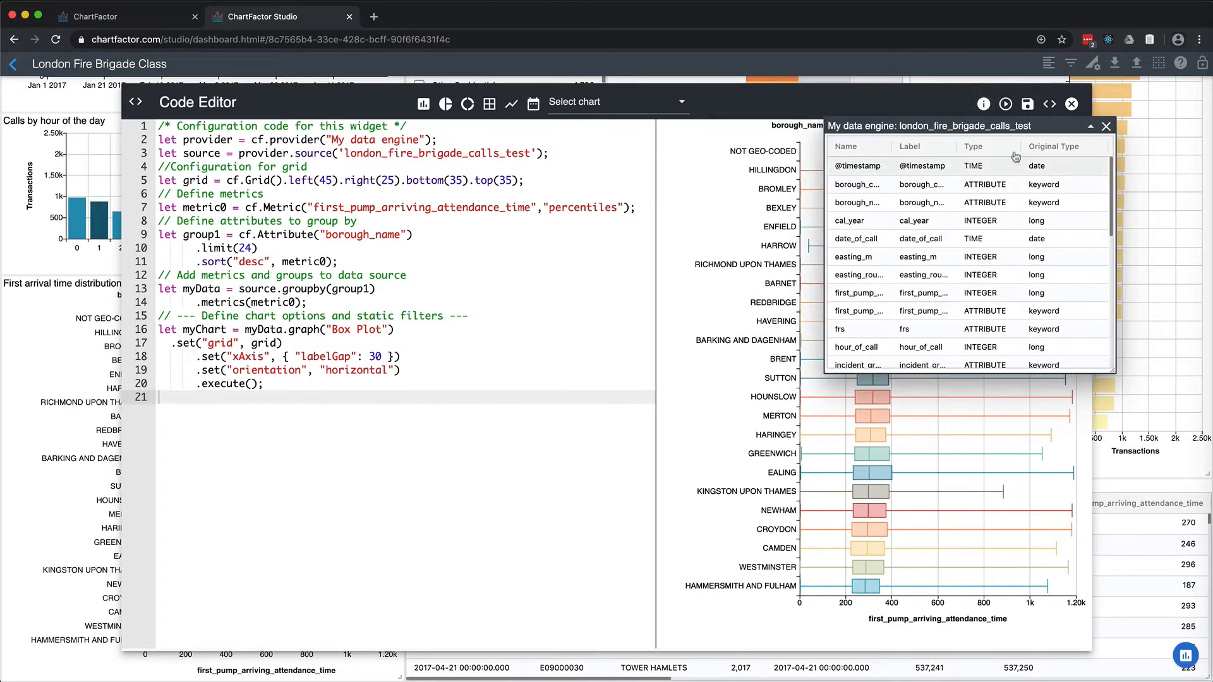
drag(1011, 125, 226, 89)
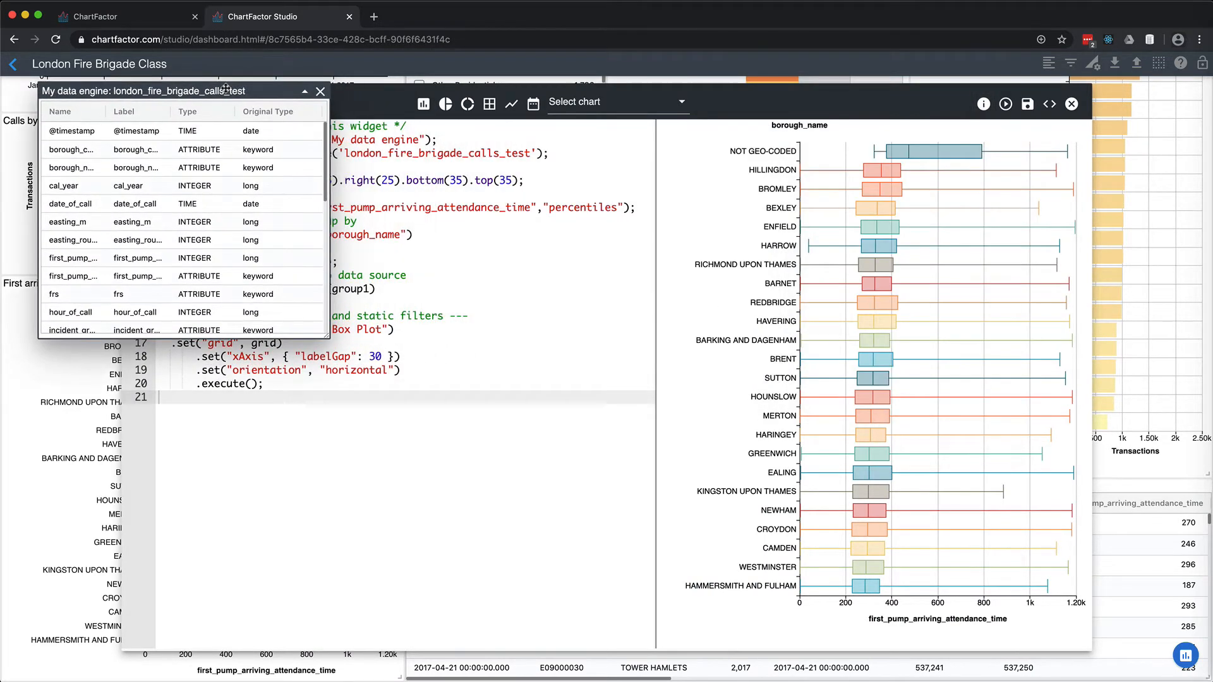
click(1072, 104)
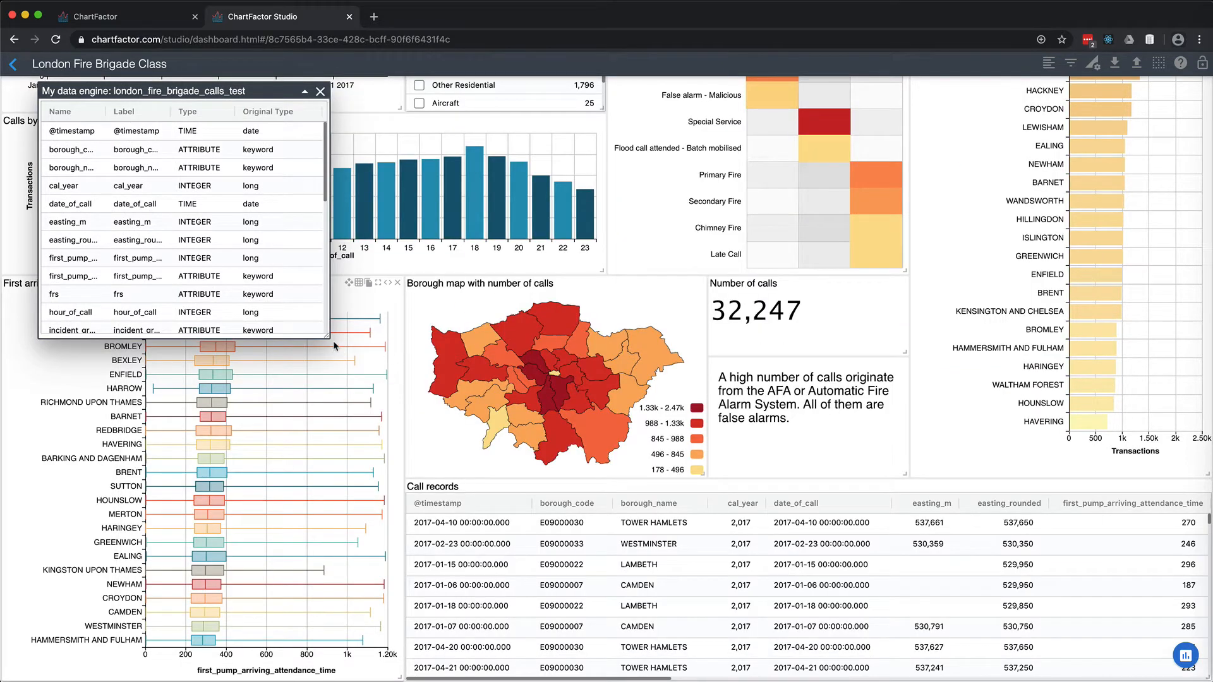
Open the dashboard's custom metadata editor, move it clear of the field list and widen it
click(1096, 67)
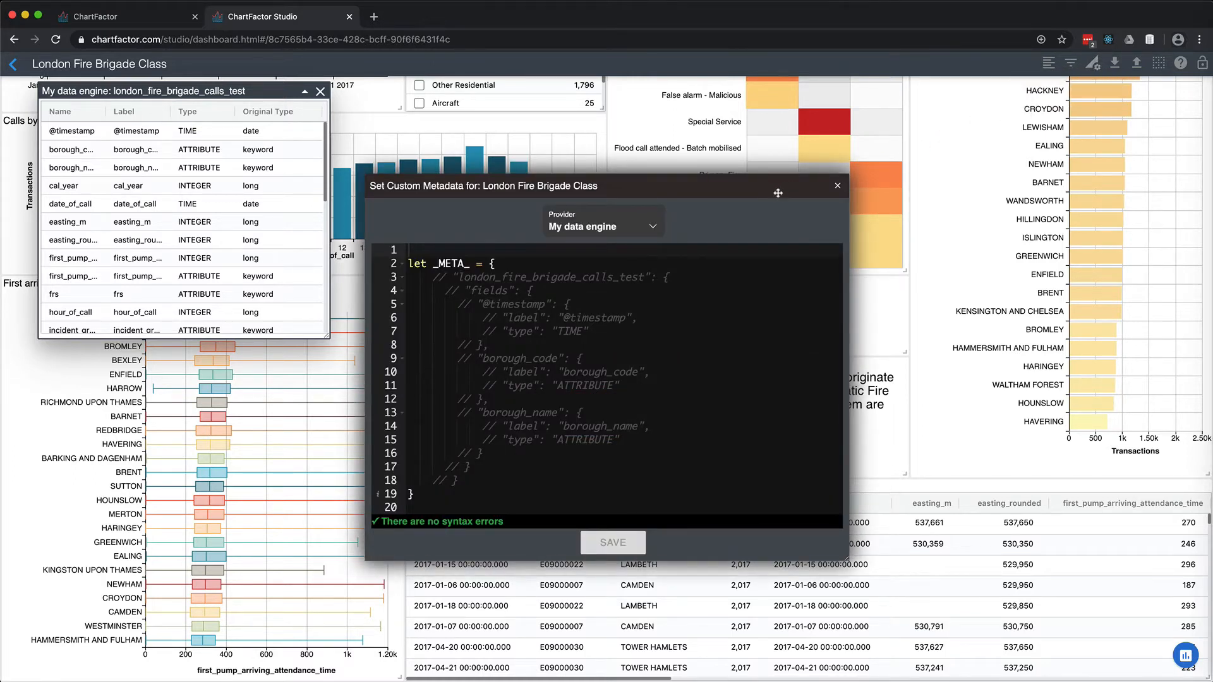
drag(777, 193, 825, 147)
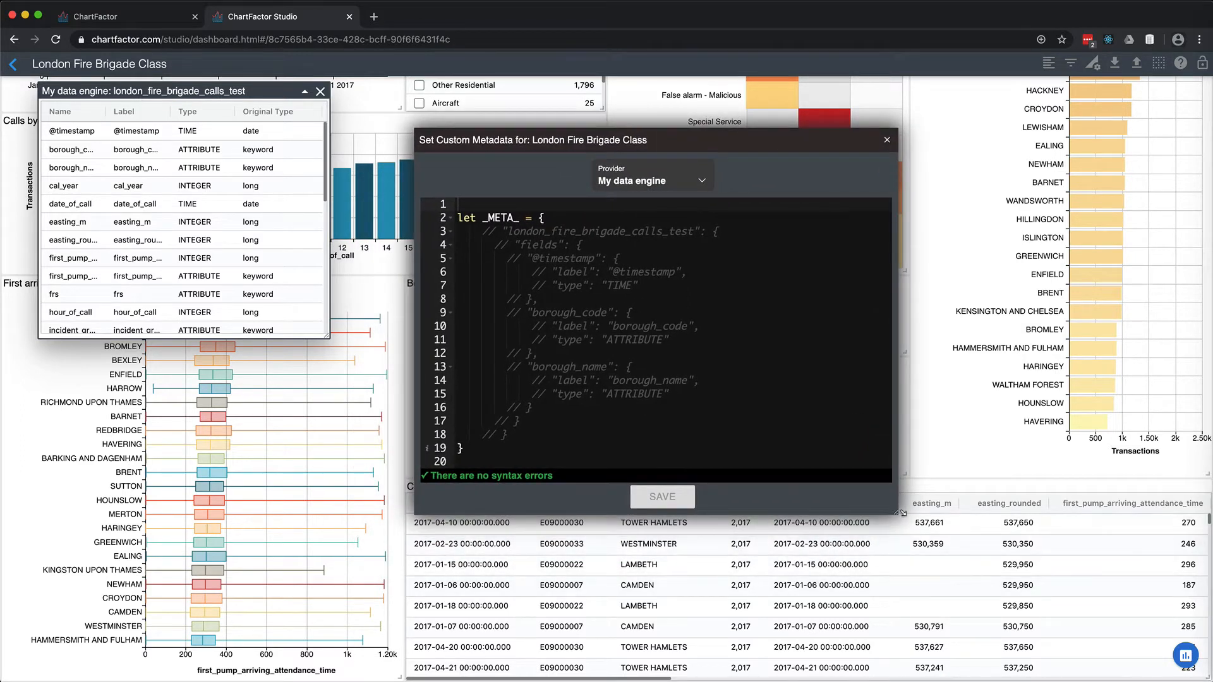
drag(901, 513, 1043, 527)
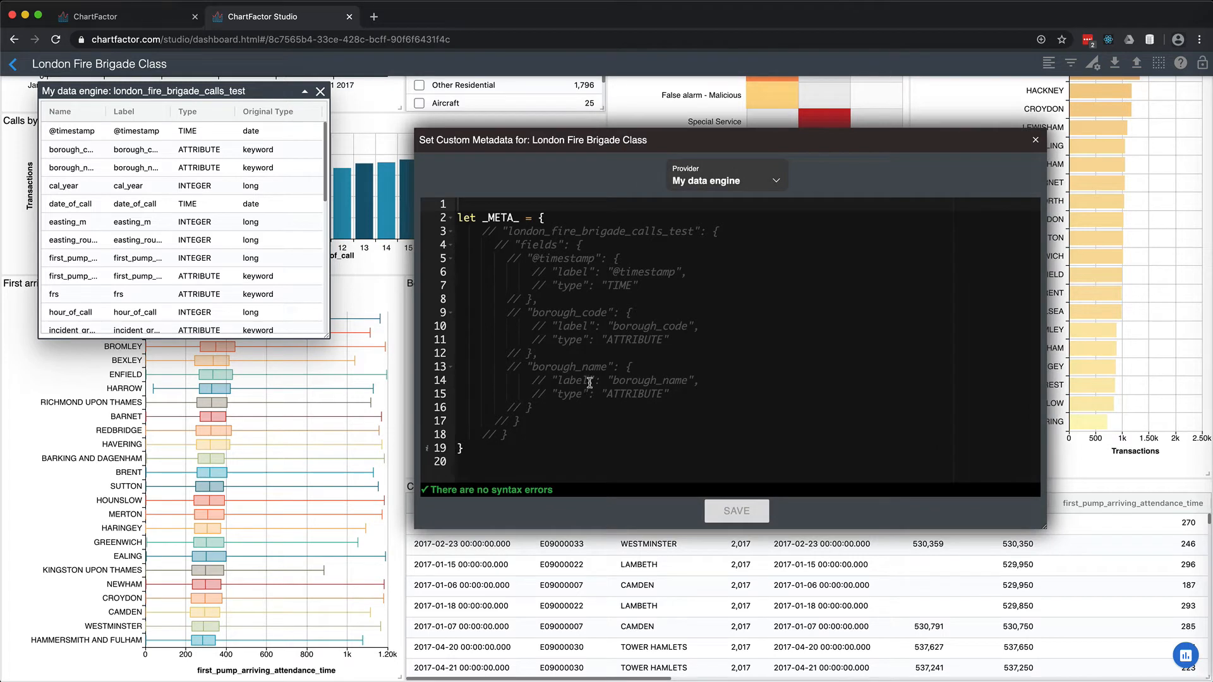
Uncomment the whole london_fire_brigade_calls_test sample block inside _META_ and place the text cursor on the empty first line
drag(509, 434, 443, 232)
key(super+slash)
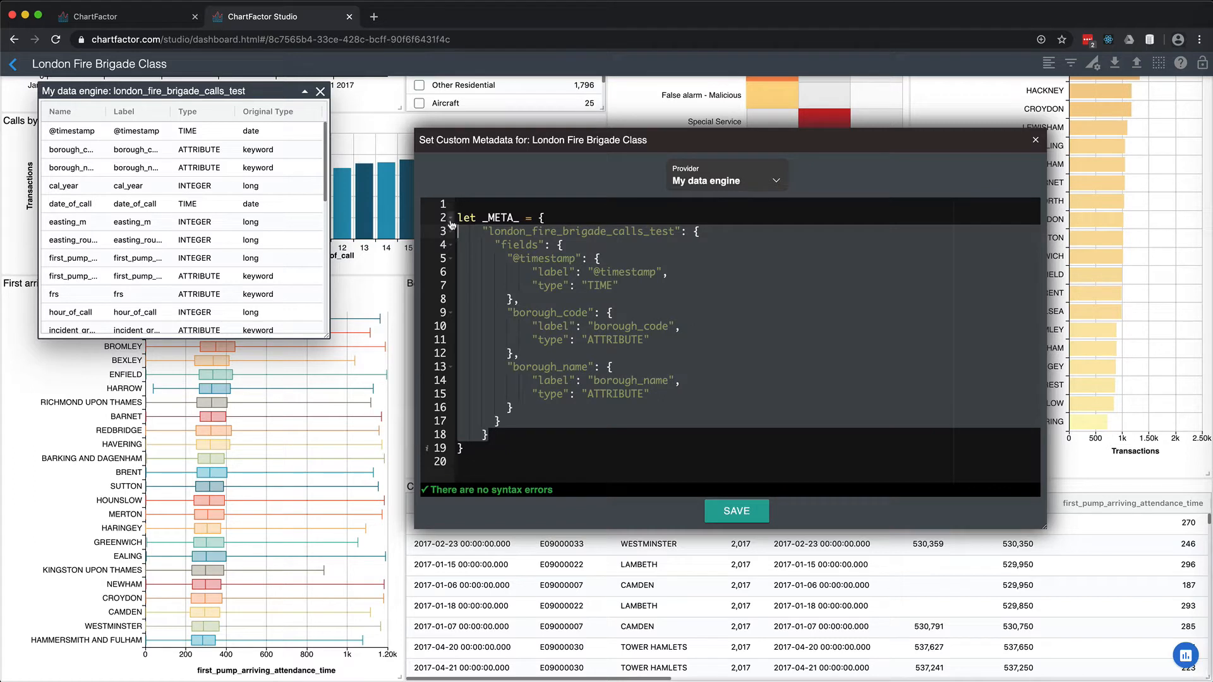
click(462, 206)
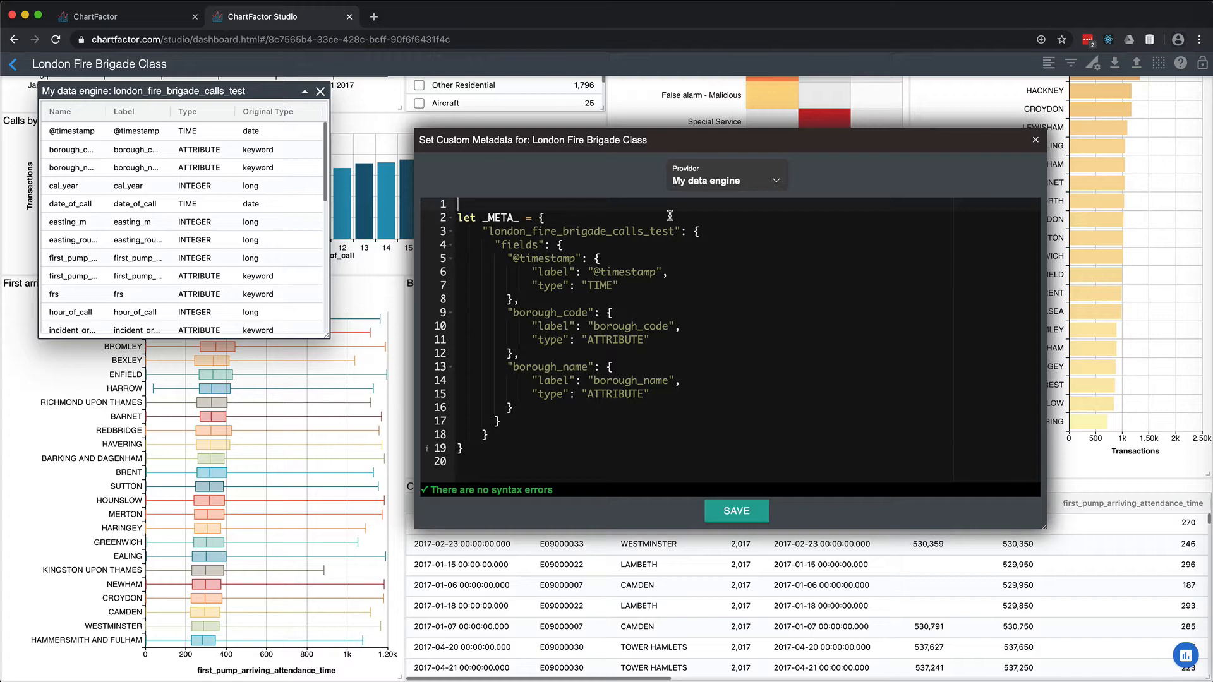
Open the ChartFactor documentation, search it for "derived metri" and open the Derived metric section
click(1180, 65)
click(734, 74)
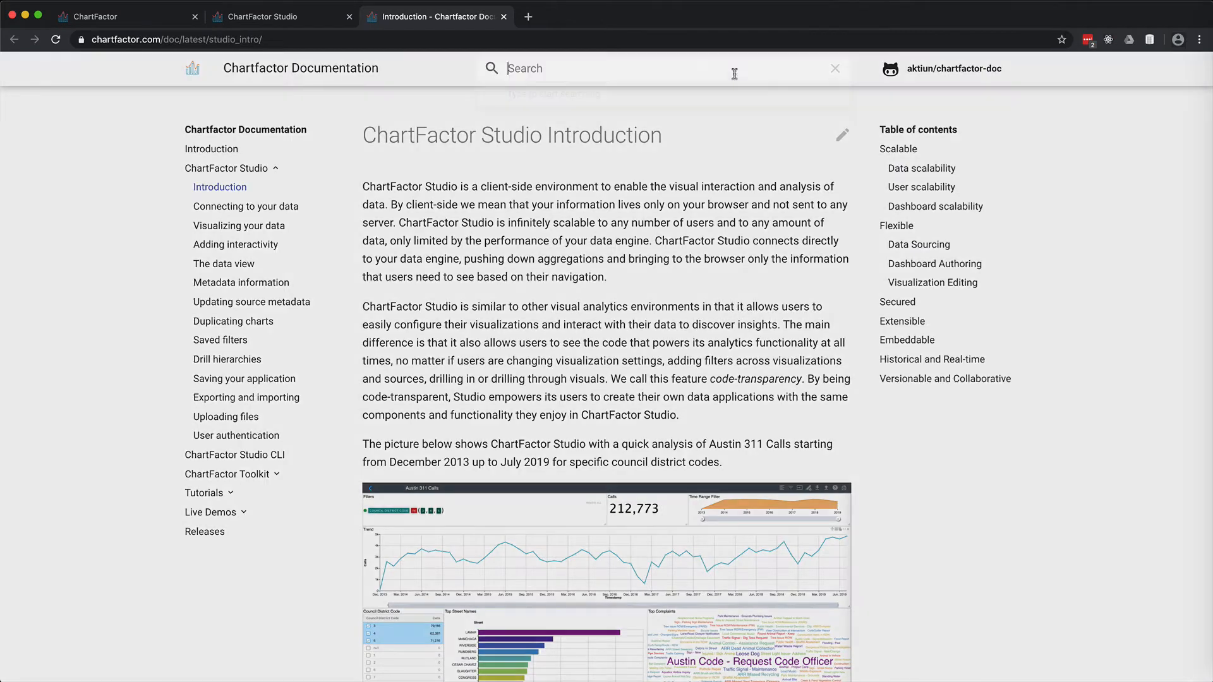
text(derived)
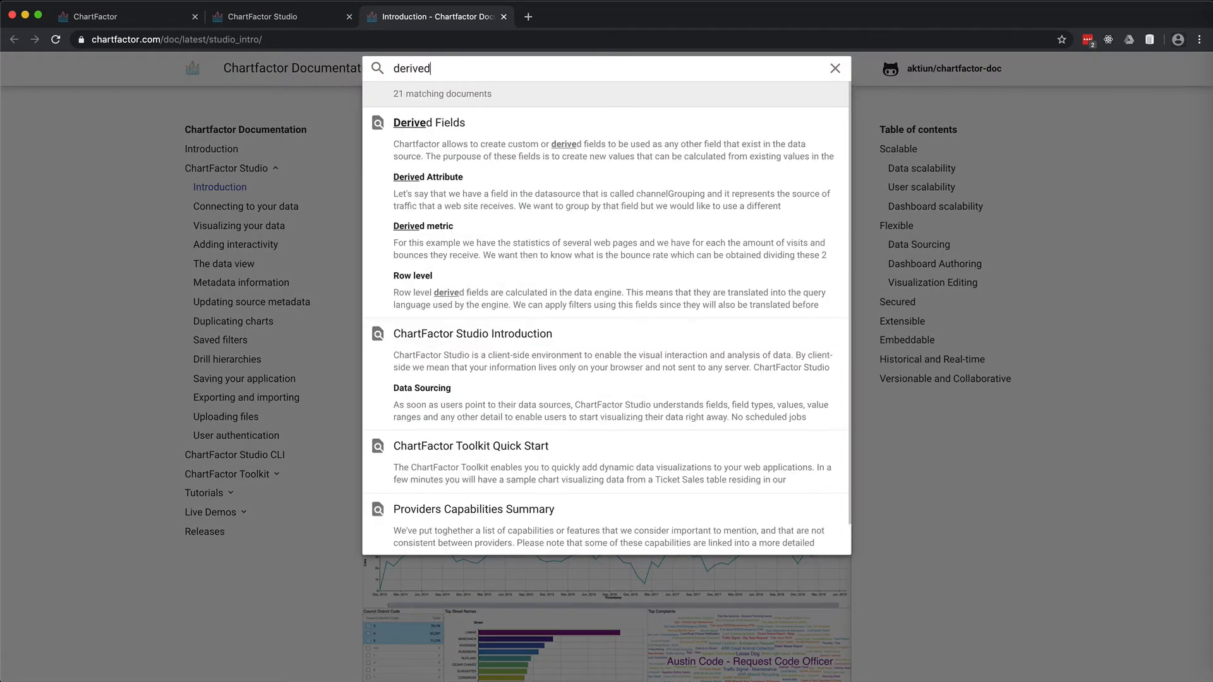
text( metri)
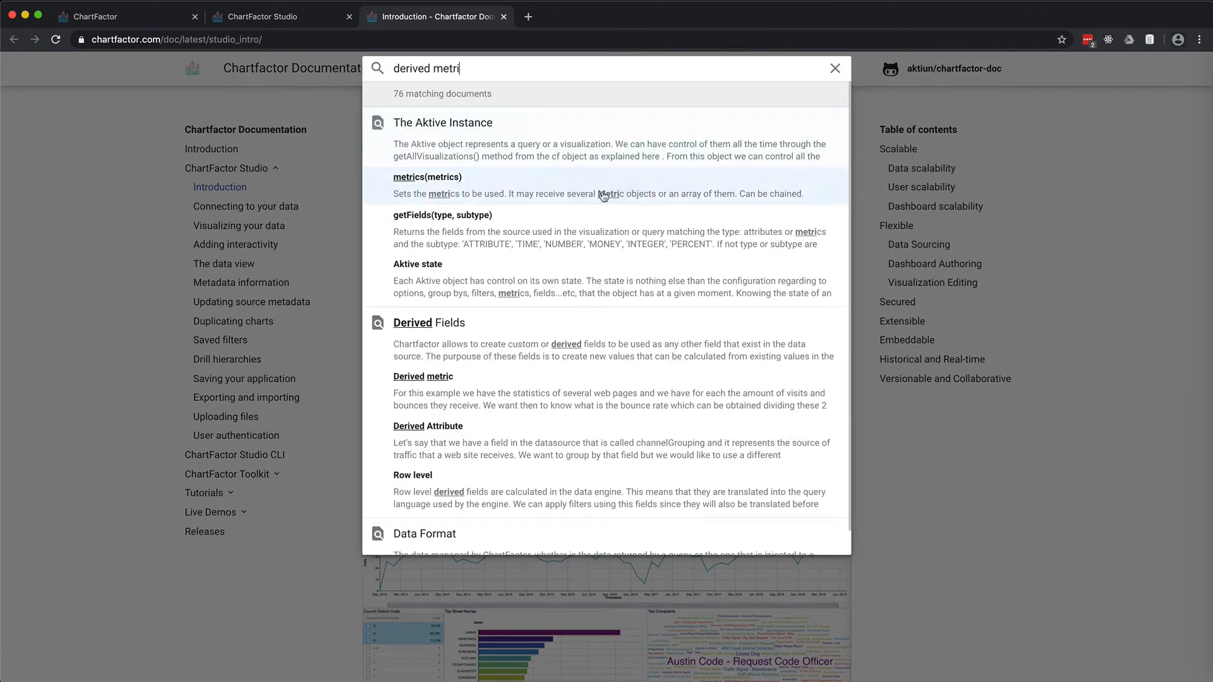
click(452, 385)
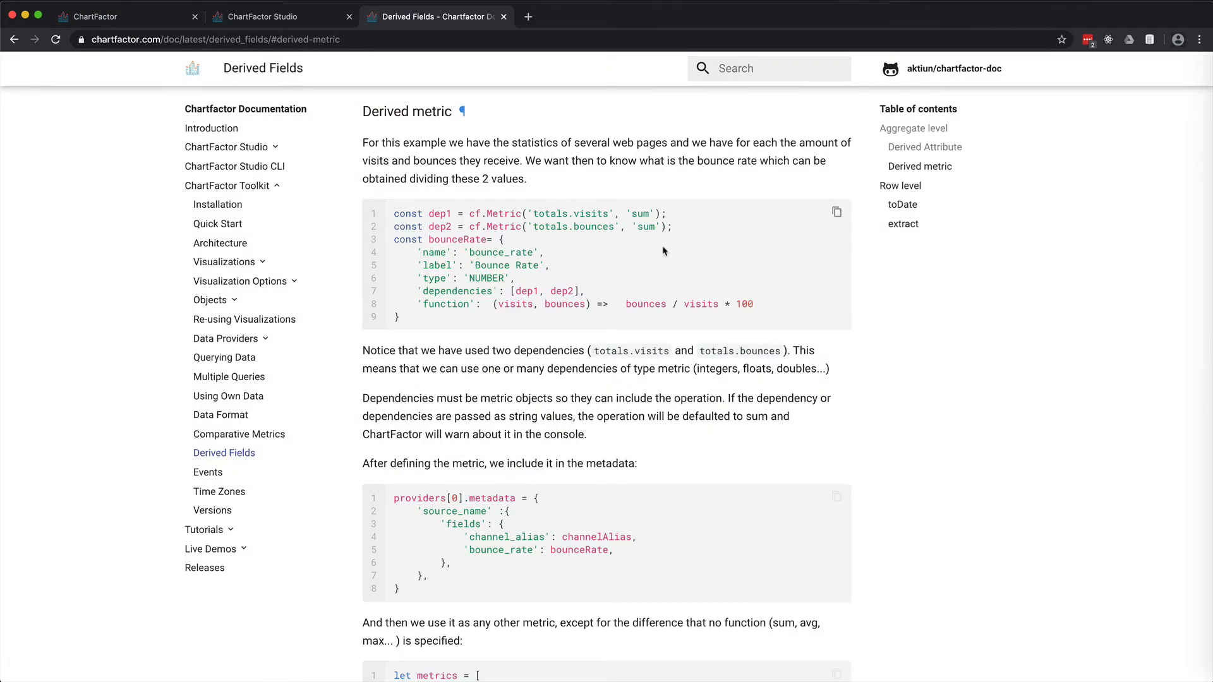
Copy the documentation's bounceRate sample code and paste it above the _META_ declaration in ChartFactor Studio's metadata editor
click(837, 212)
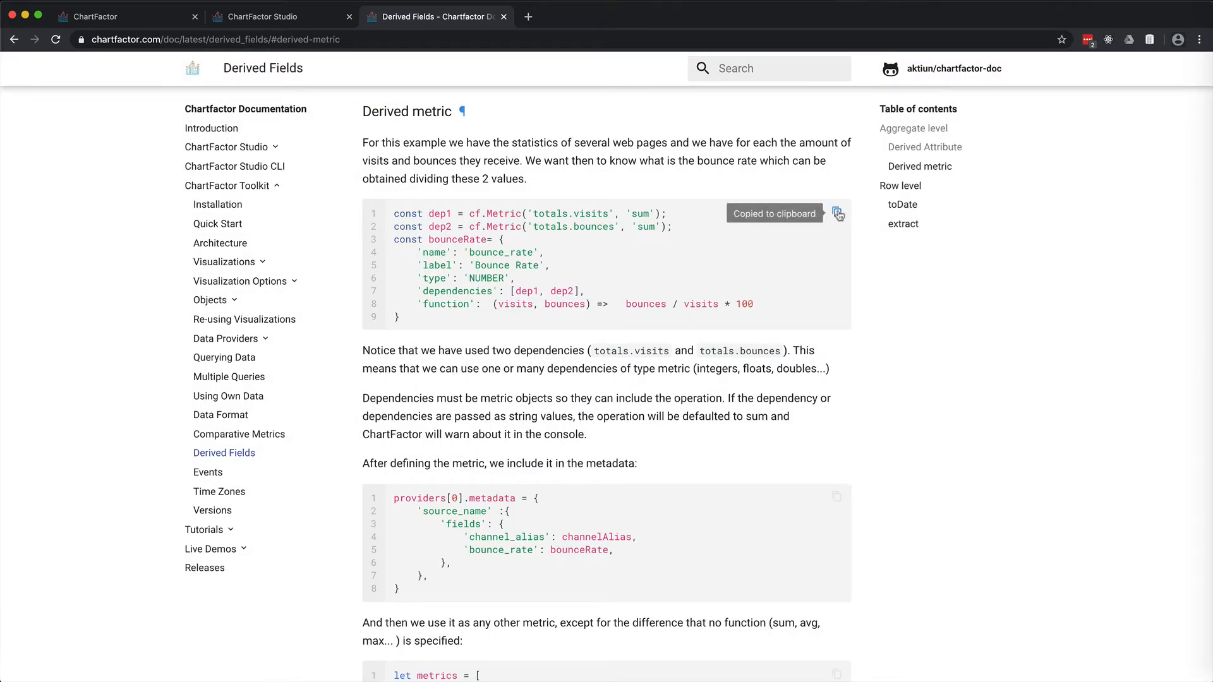
click(283, 25)
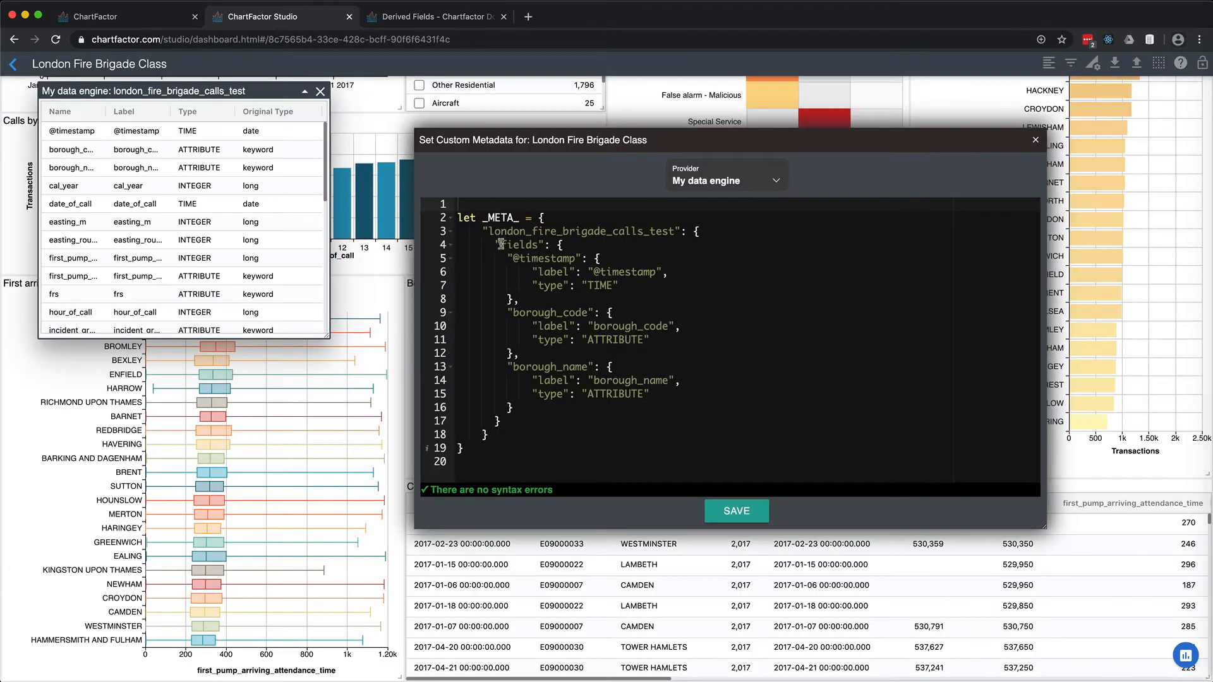
key(super+v)
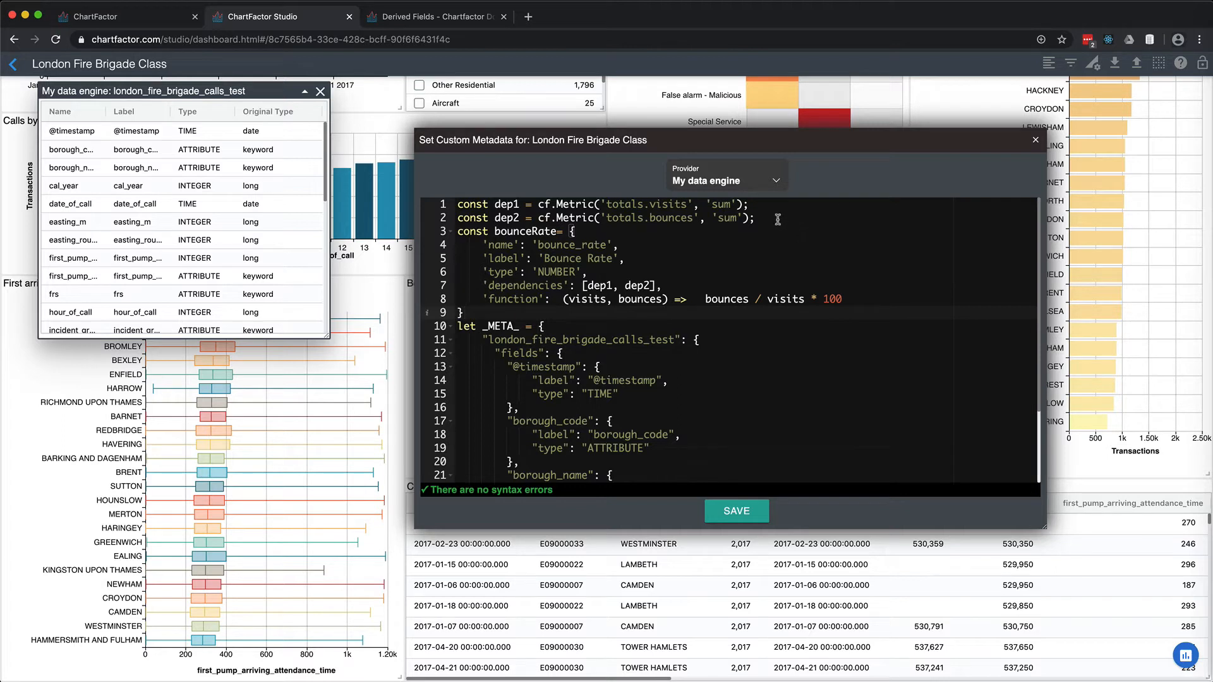
Delete the dep2 metric line and remove dep2 from the dependencies array, leaving only dep1
drag(756, 219, 437, 221)
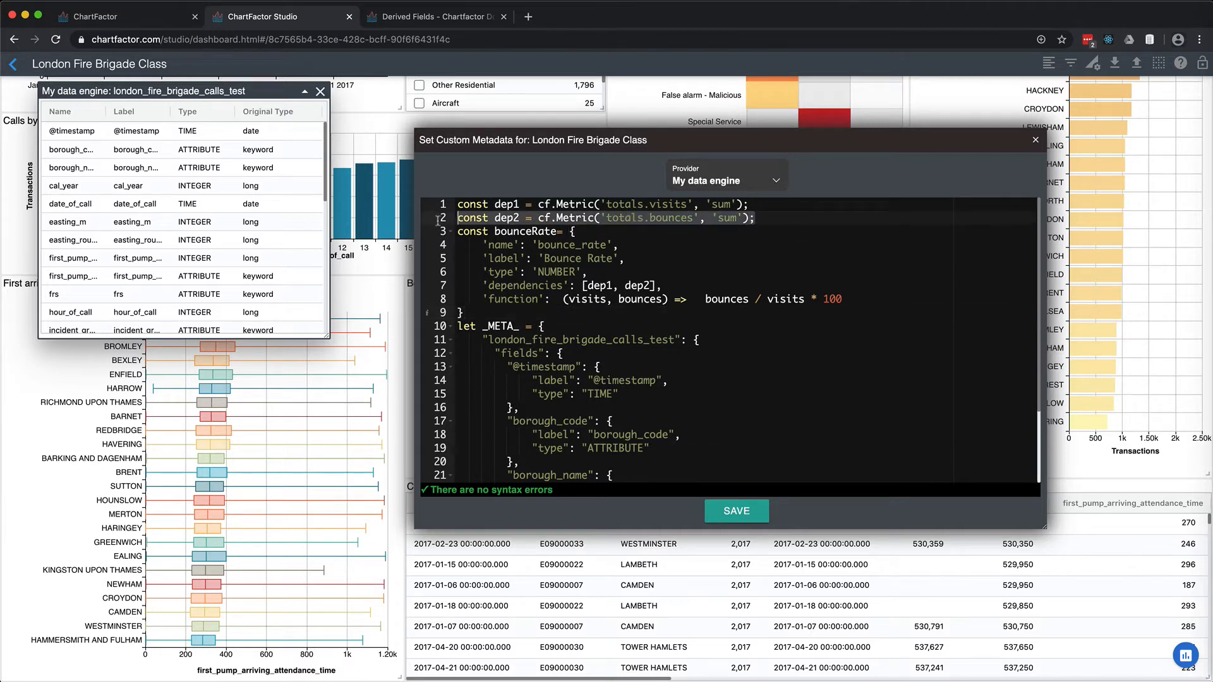
key(BackSpace)
key(BackSpace)
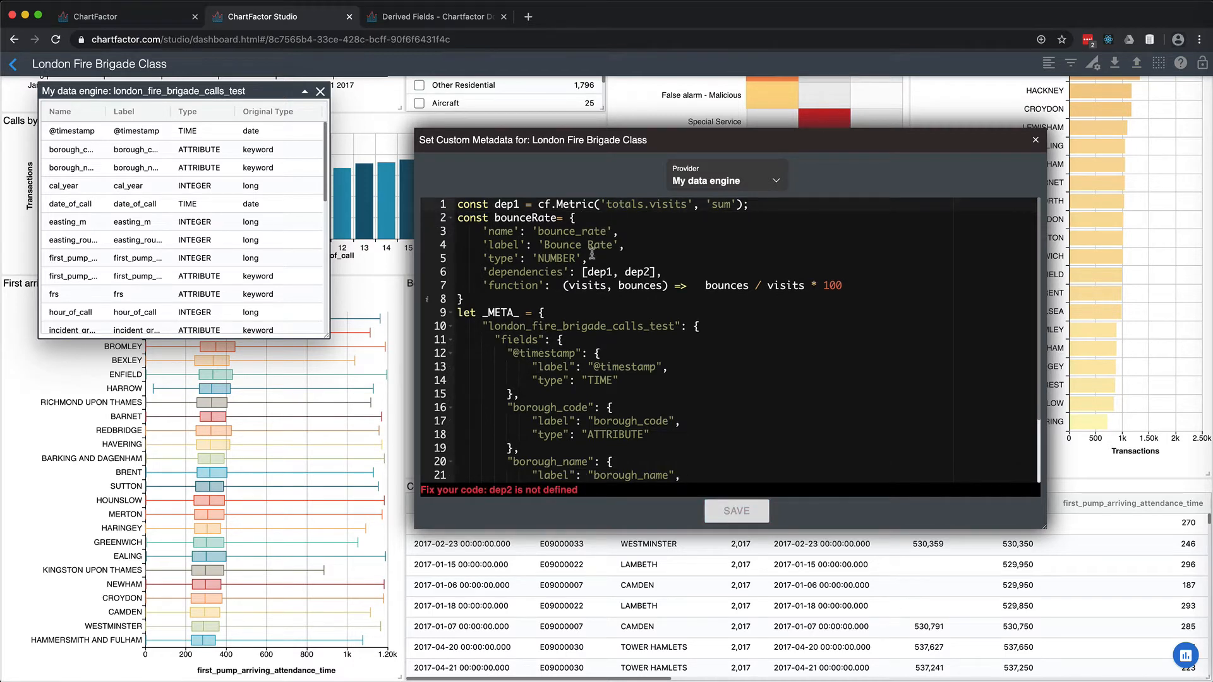
double_click(623, 273)
key(BackSpace)
key(BackSpace)
key(BackSpace)
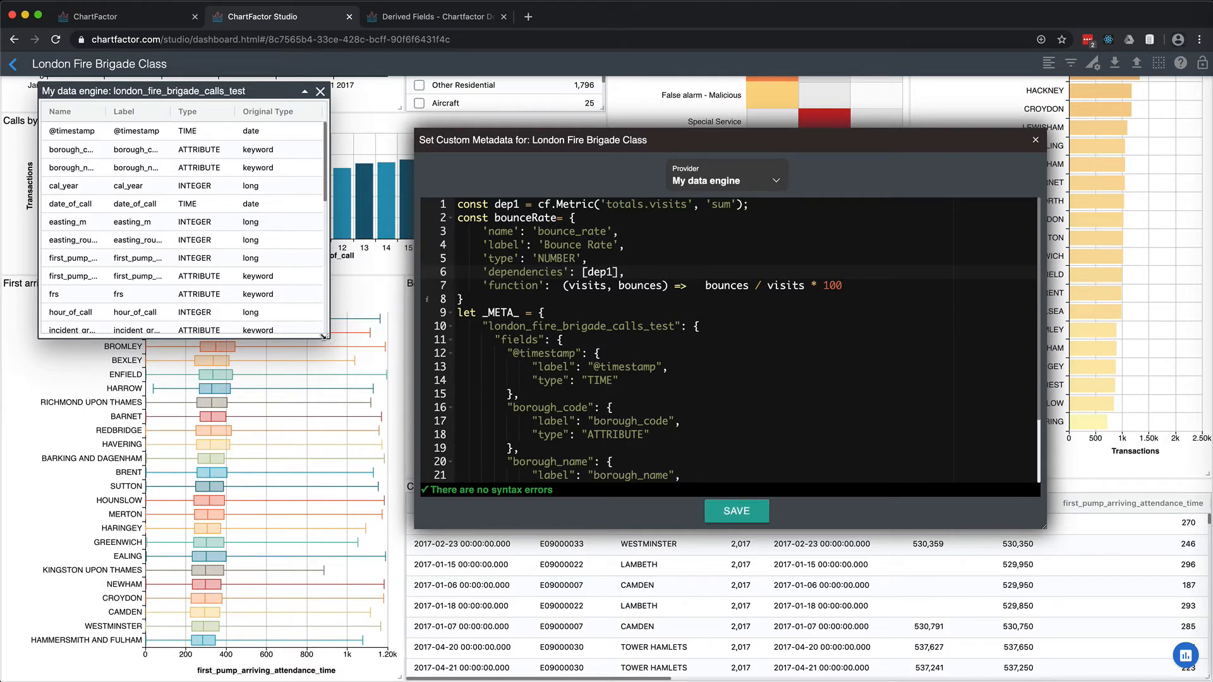
Set dep1's metric field to first_pump_arriving_attendance_time, copied from the enlarged field list, and its function to percentiles
drag(326, 335, 364, 365)
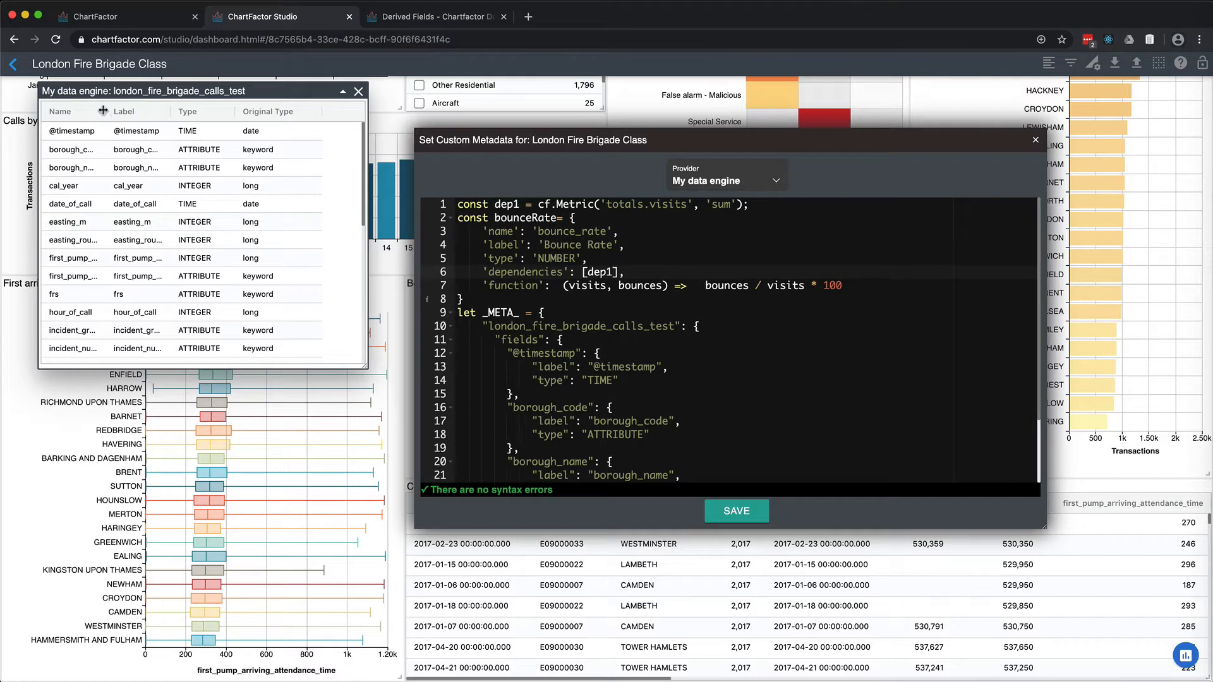
drag(103, 111, 193, 118)
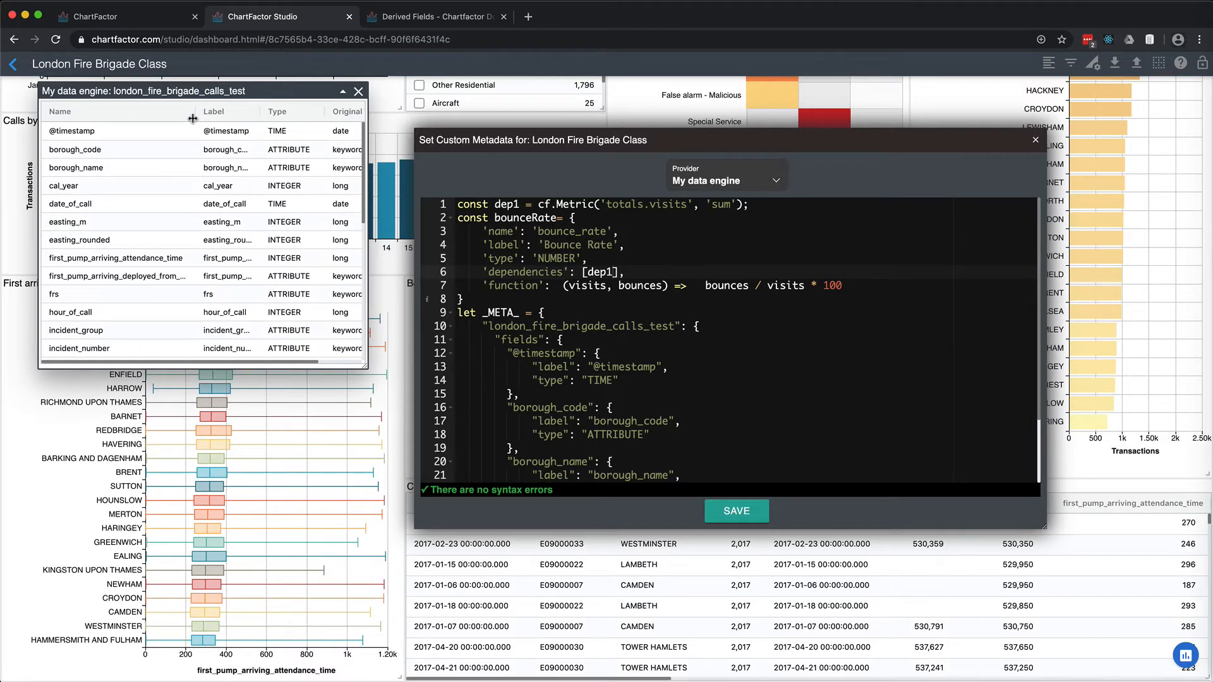
click(136, 258)
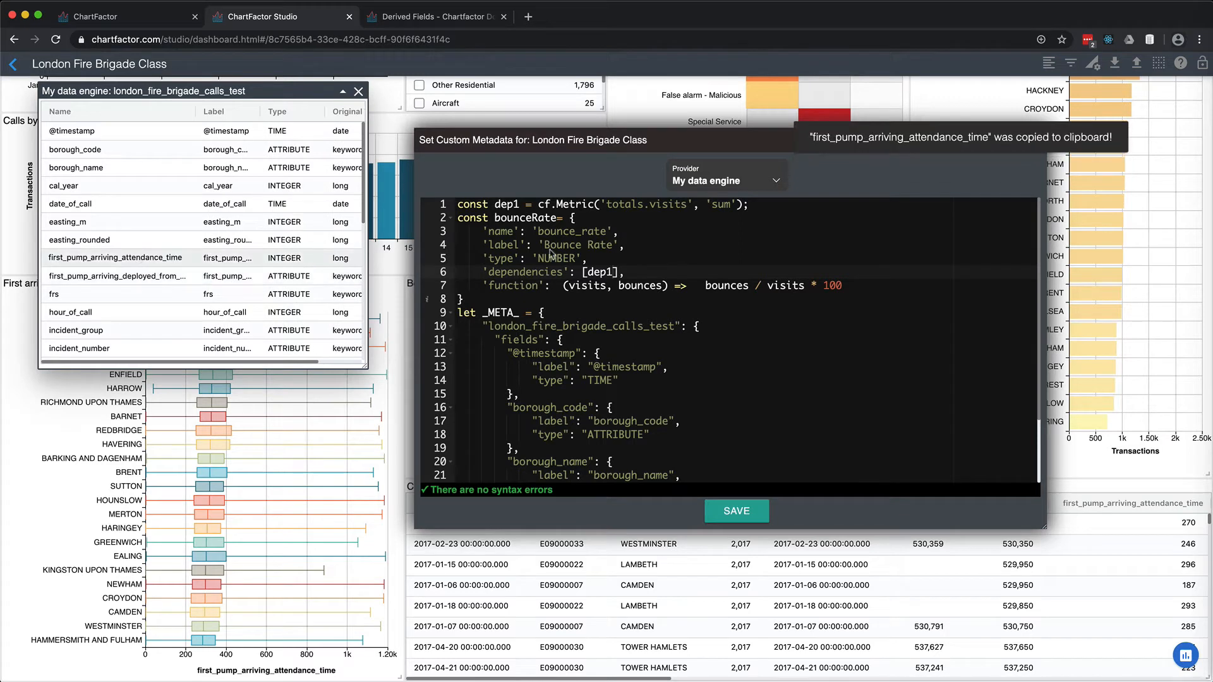
double_click(621, 204)
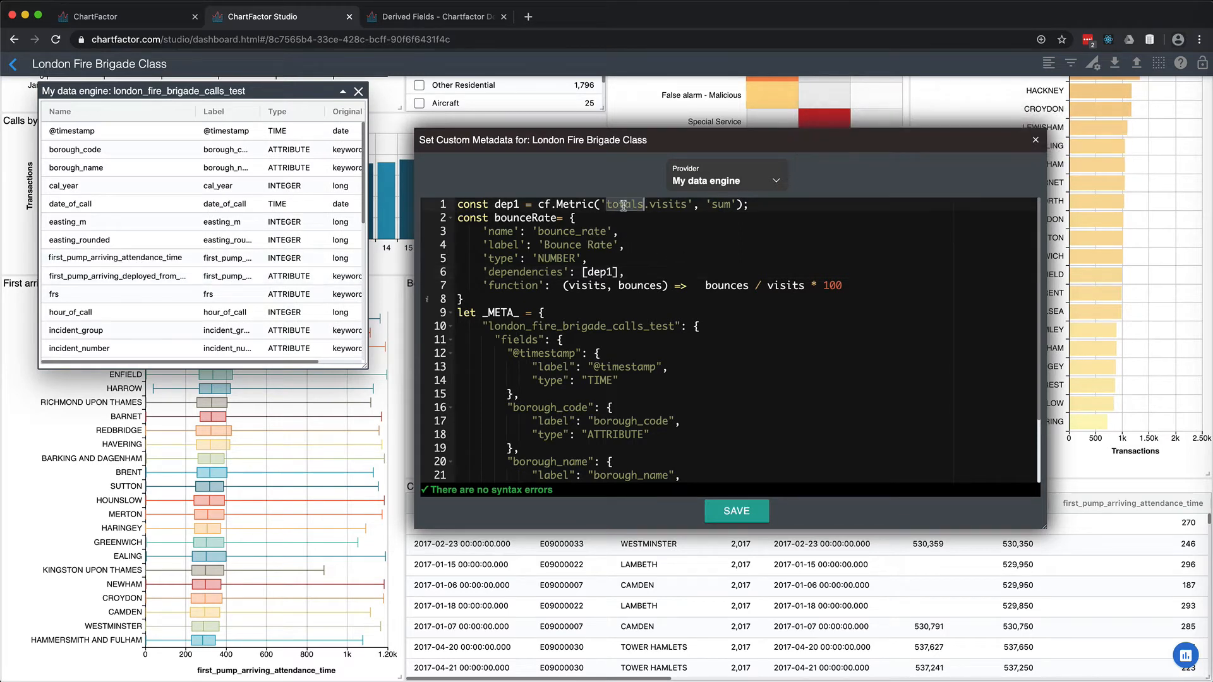
shift+click(687, 208)
key(super+v)
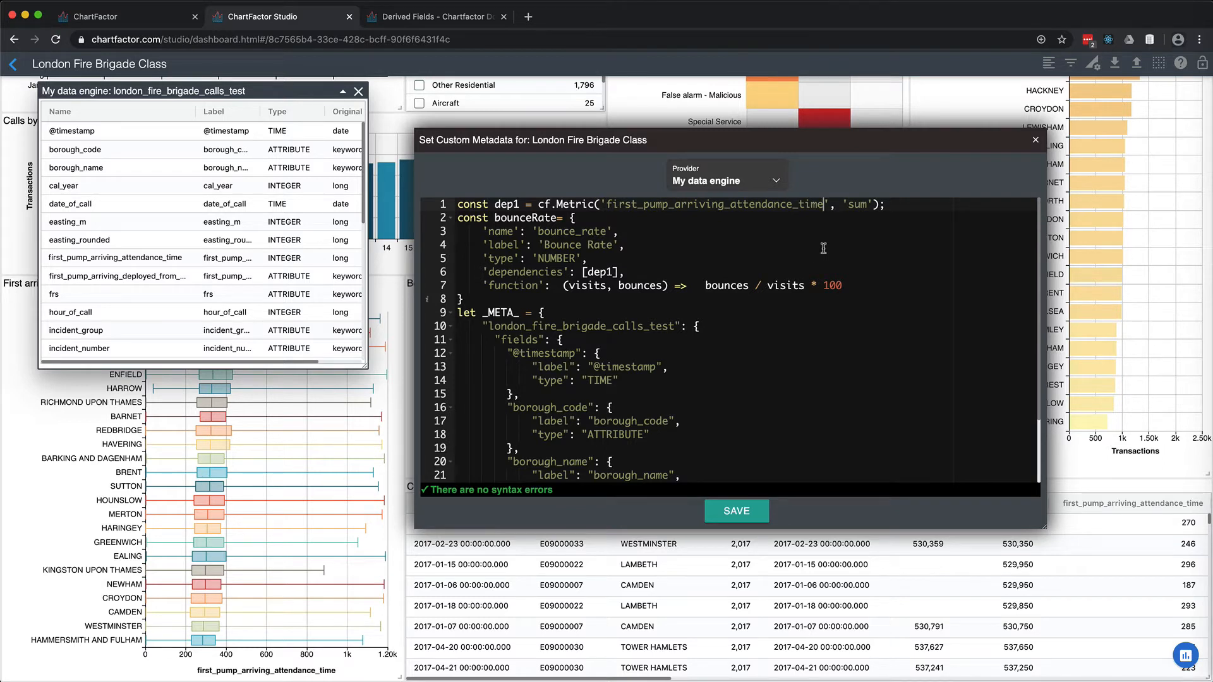
double_click(852, 206)
text(percentiles)
Rename the bounceRate constant to firstArrivalMins and set its name property to first_arrival_mins
click(519, 217)
text(firstArr)
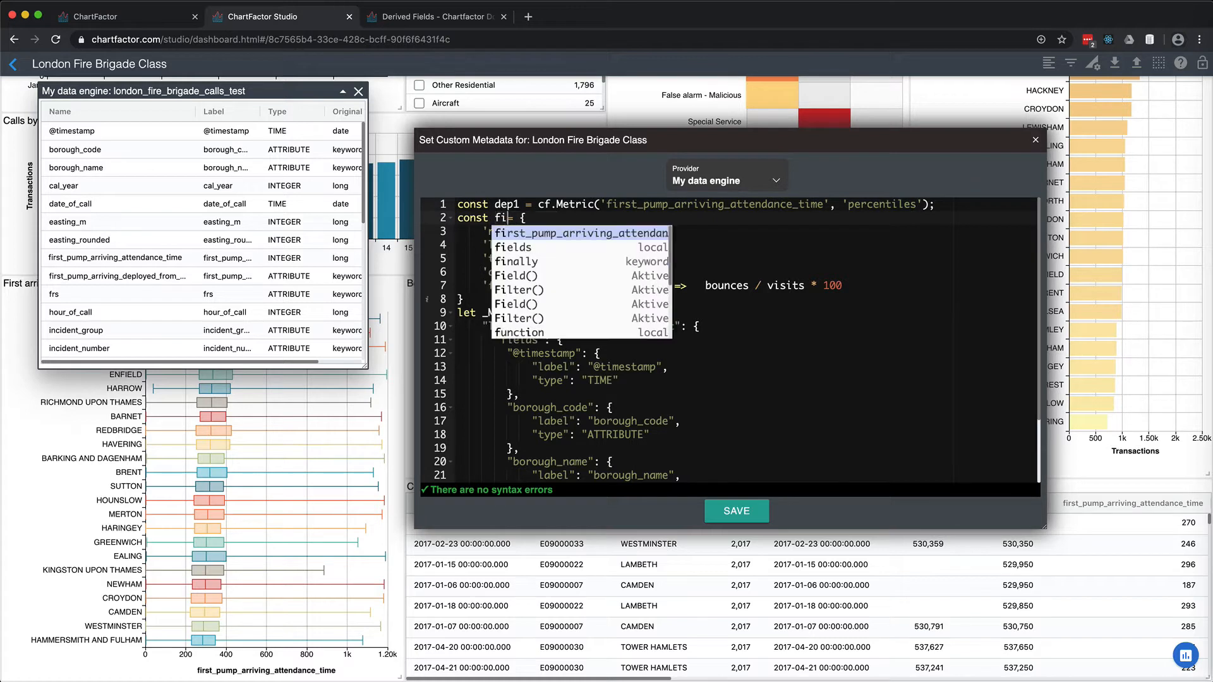
text(ivalMins)
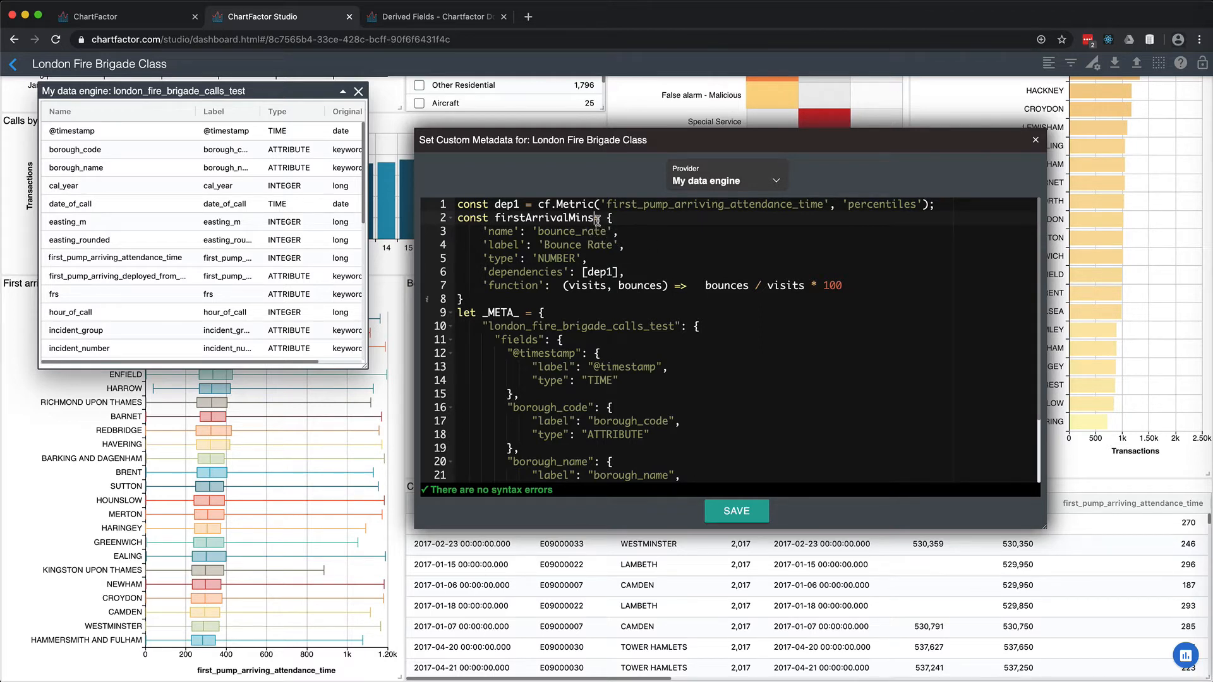
double_click(572, 232)
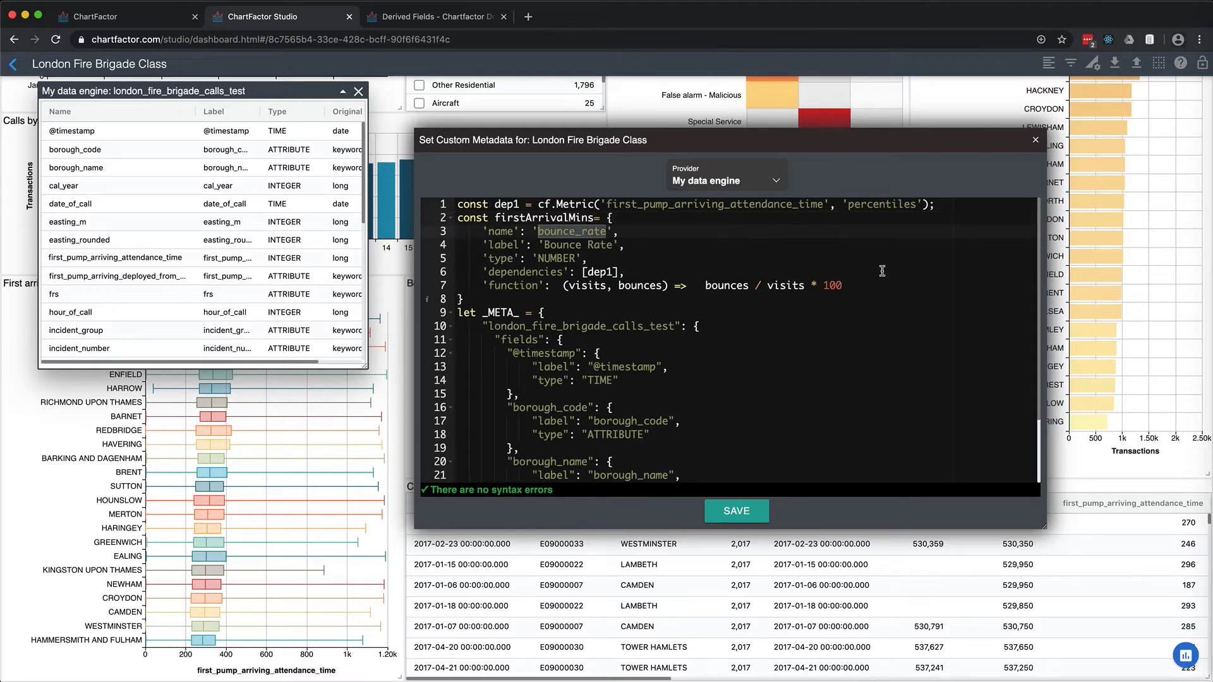
text(first_arri)
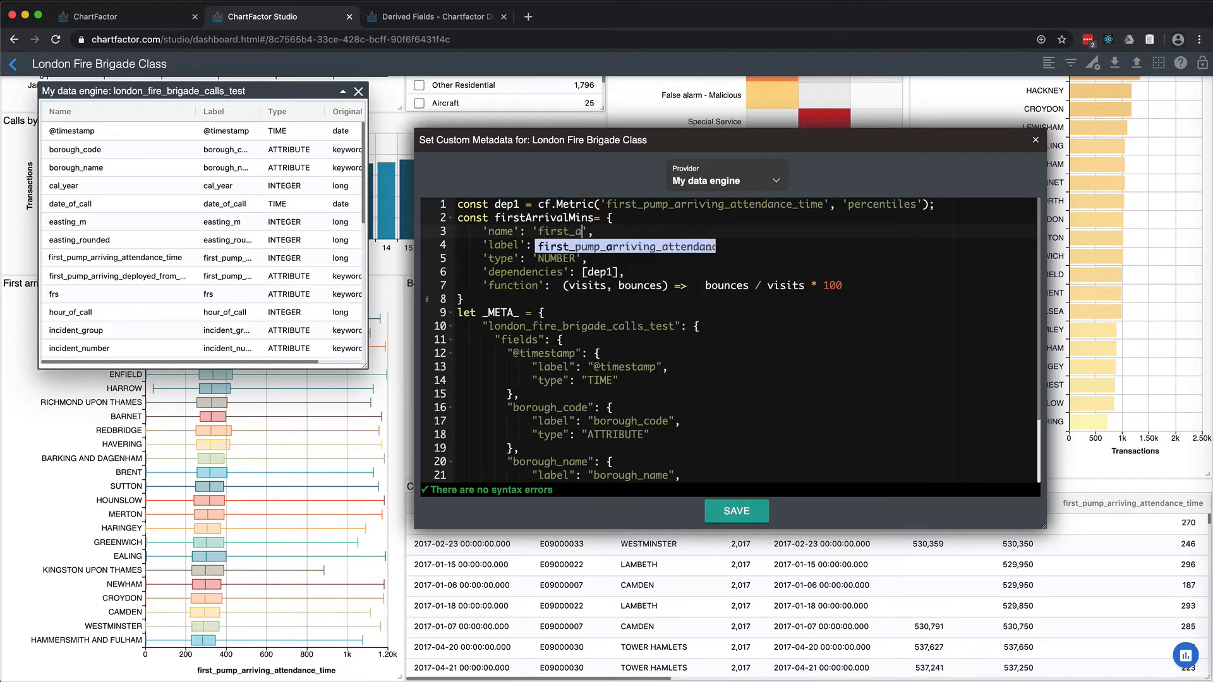
text(val_mi)
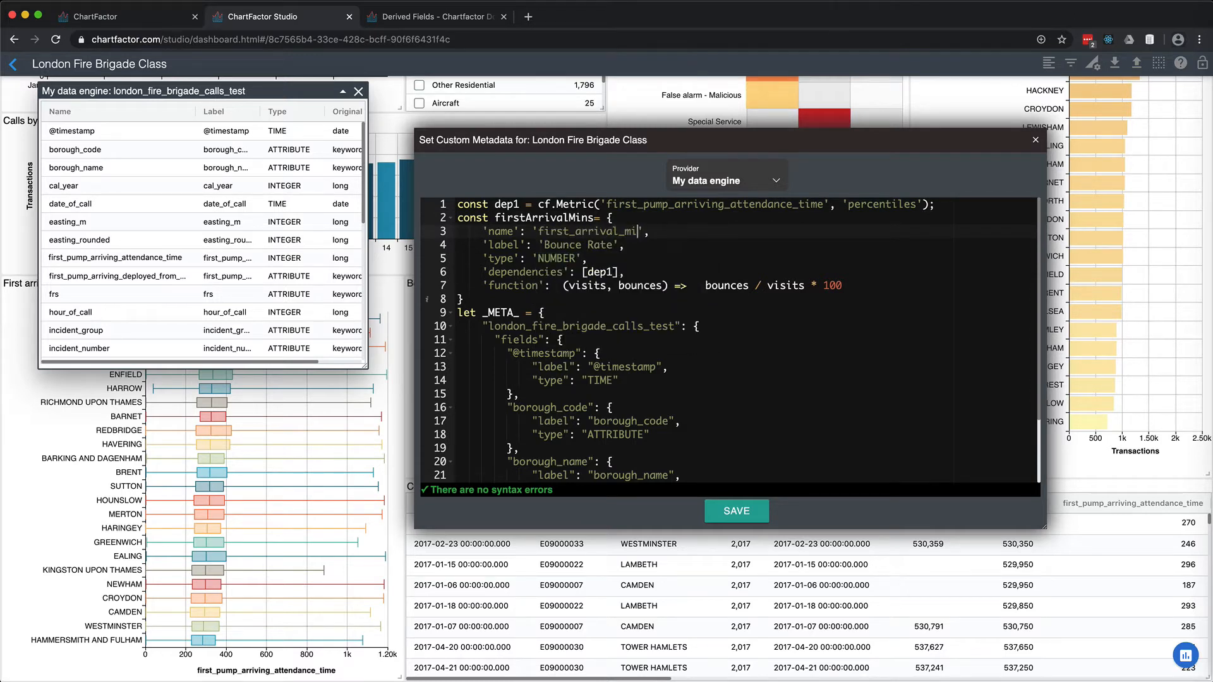
text(ns)
Set the derived metric's label to "First Arrival Mins"
click(544, 246)
shift+click(610, 249)
text(First Arriv)
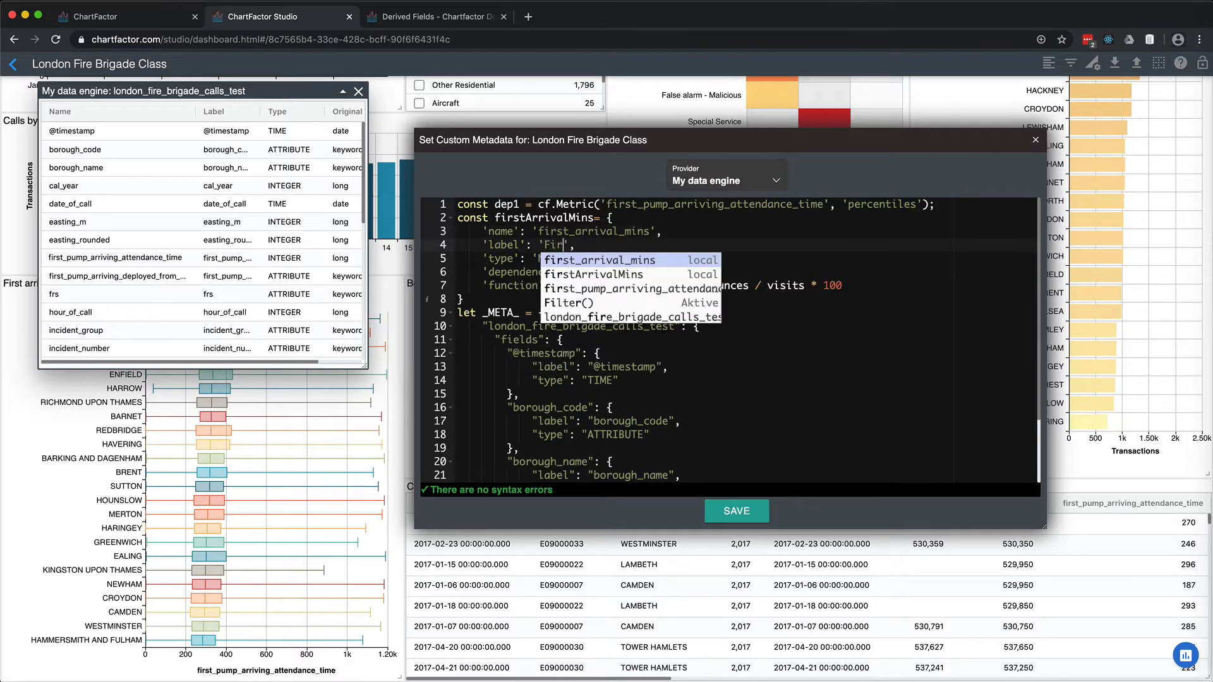
text(al Mins)
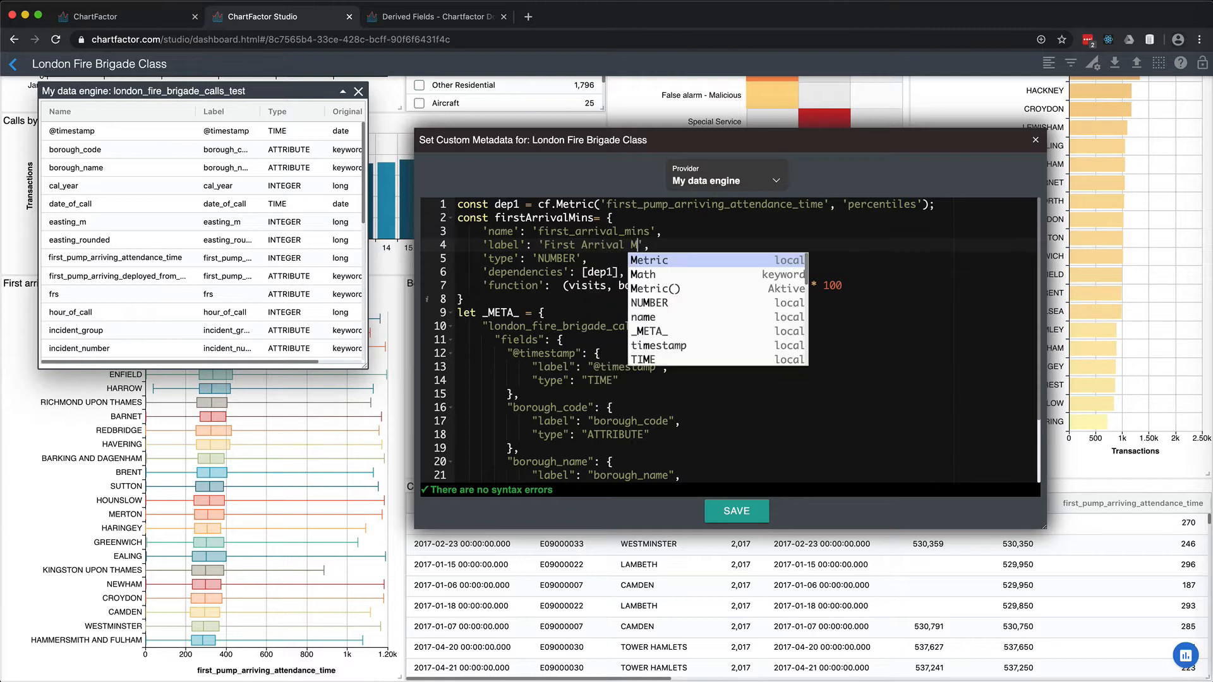
click(730, 263)
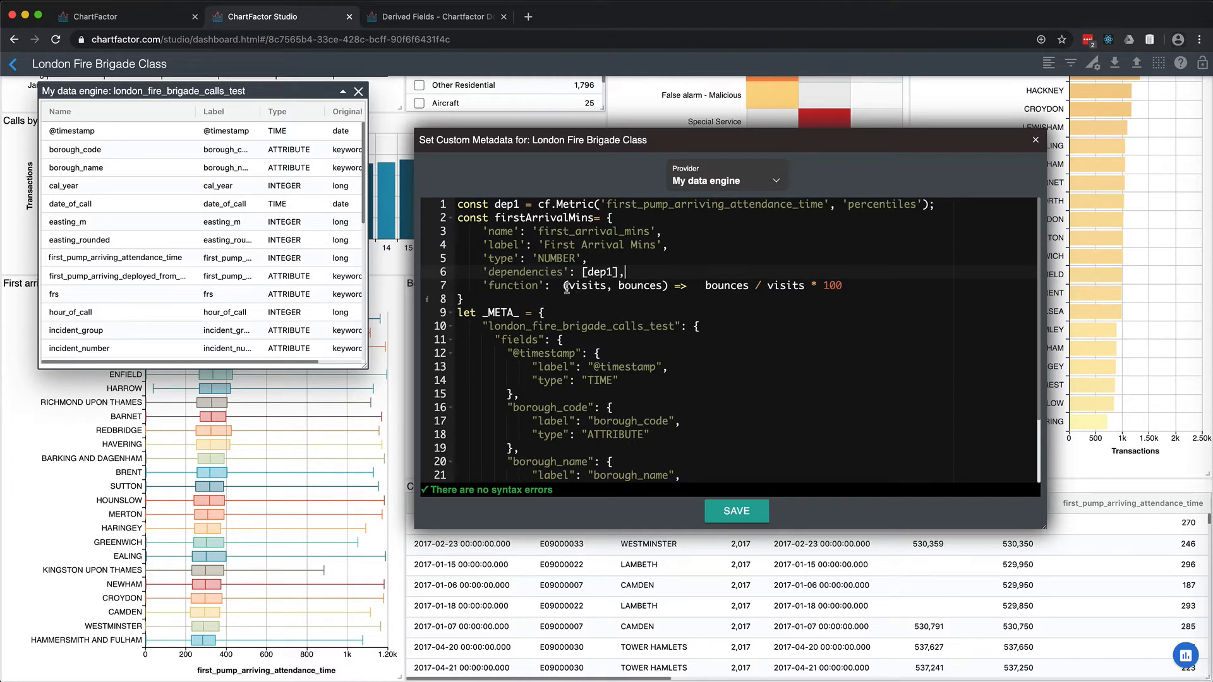
Rewrite the derived metric's function as (seconds) => seconds / 60
drag(566, 288, 662, 285)
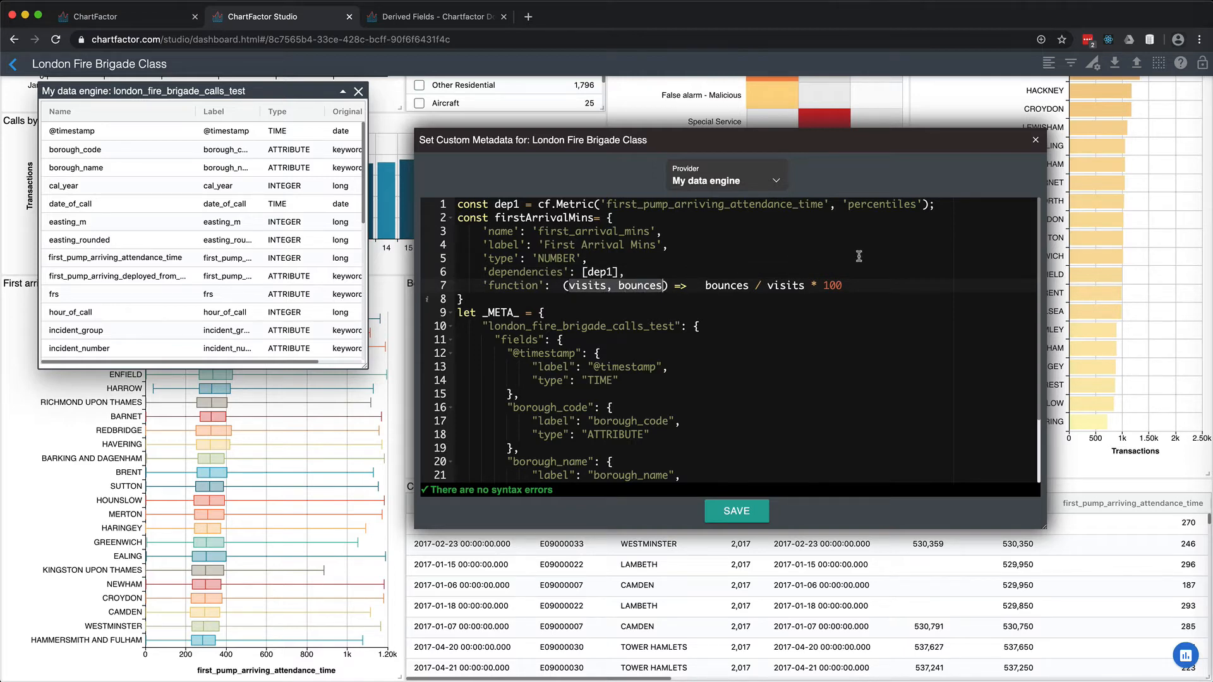
text(seconds)
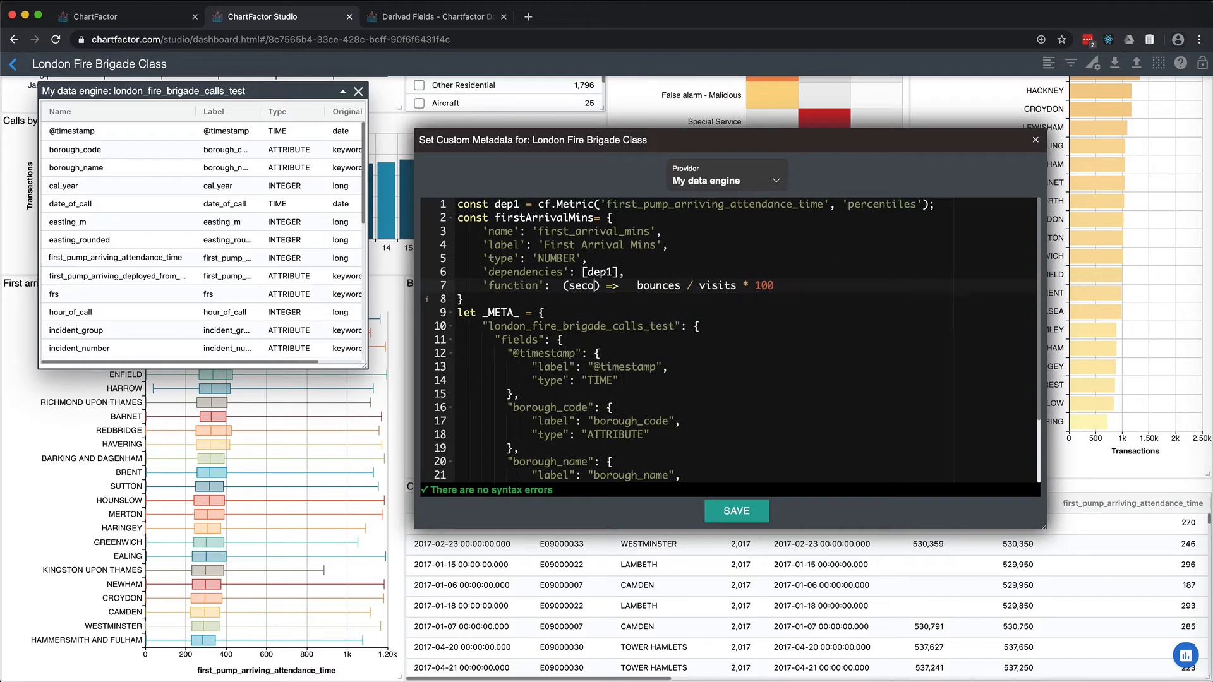
double_click(670, 285)
text(seconds)
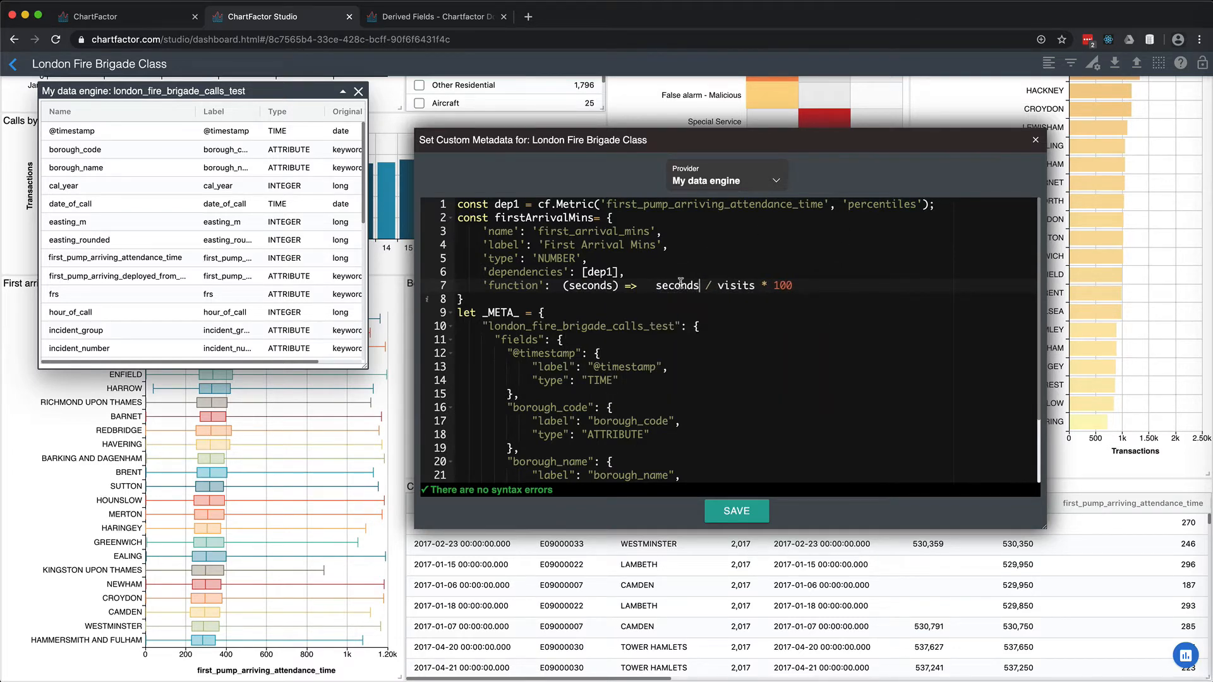
drag(718, 286, 798, 286)
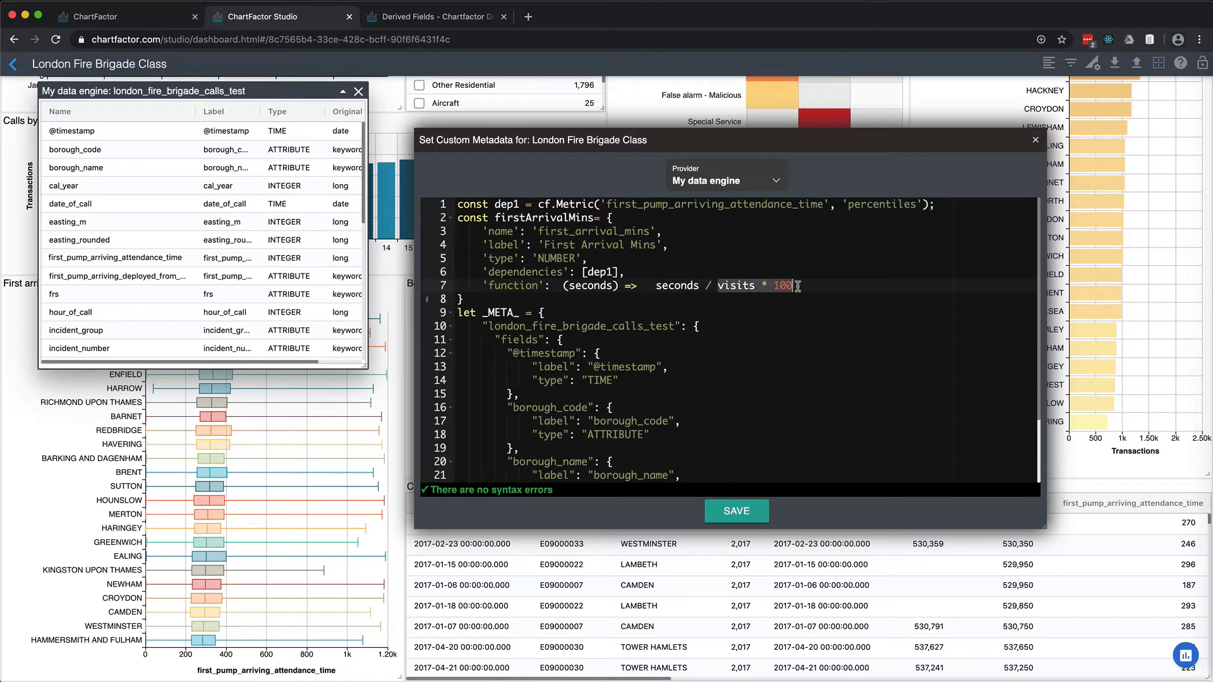
text(60)
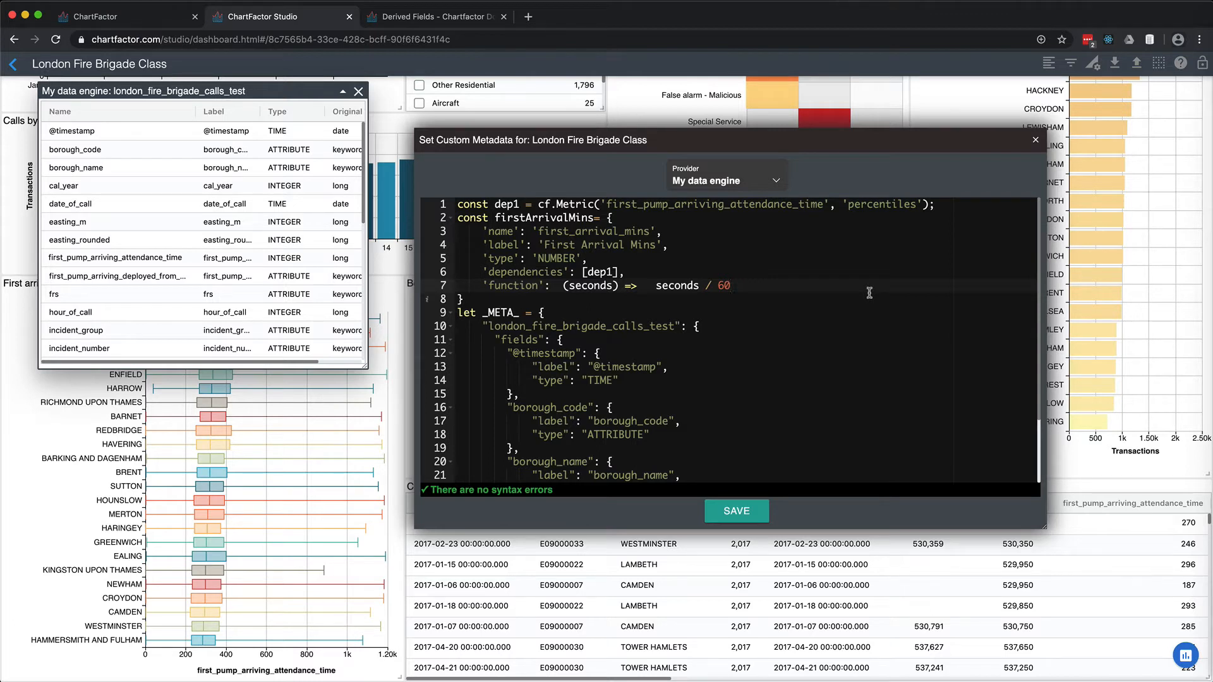
Add a comma and a new empty line after the borough_name entry in the metadata's fields
click(633, 326)
click(554, 342)
scroll(605, 357, down, 3)
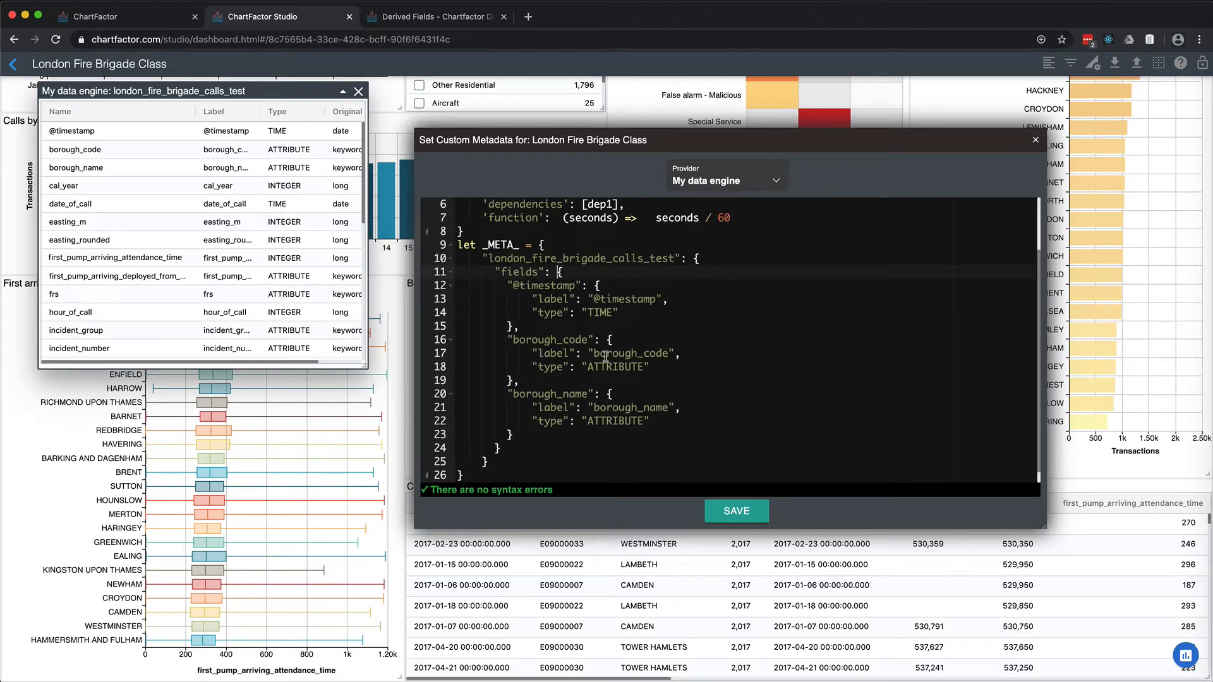
click(523, 424)
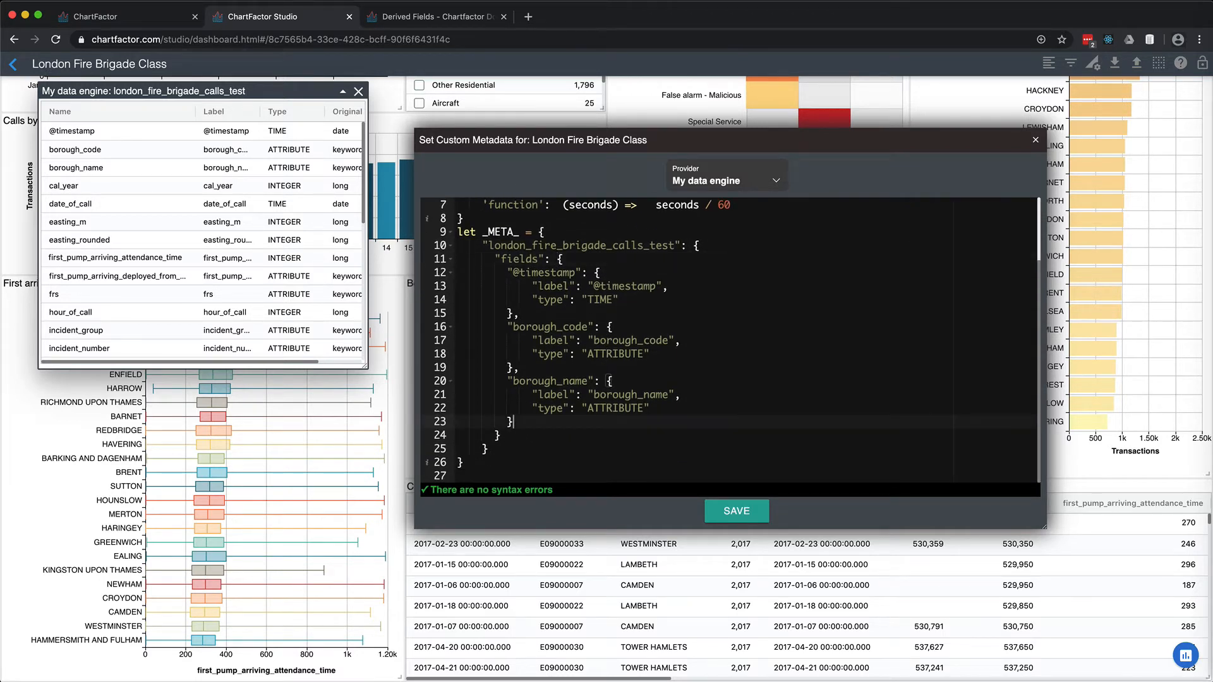
text(,)
key(Return)
Add a "first_arrival_mins" key after the borough_name entry, copying the name from the derived metric's definition
scroll(598, 329, up, 3)
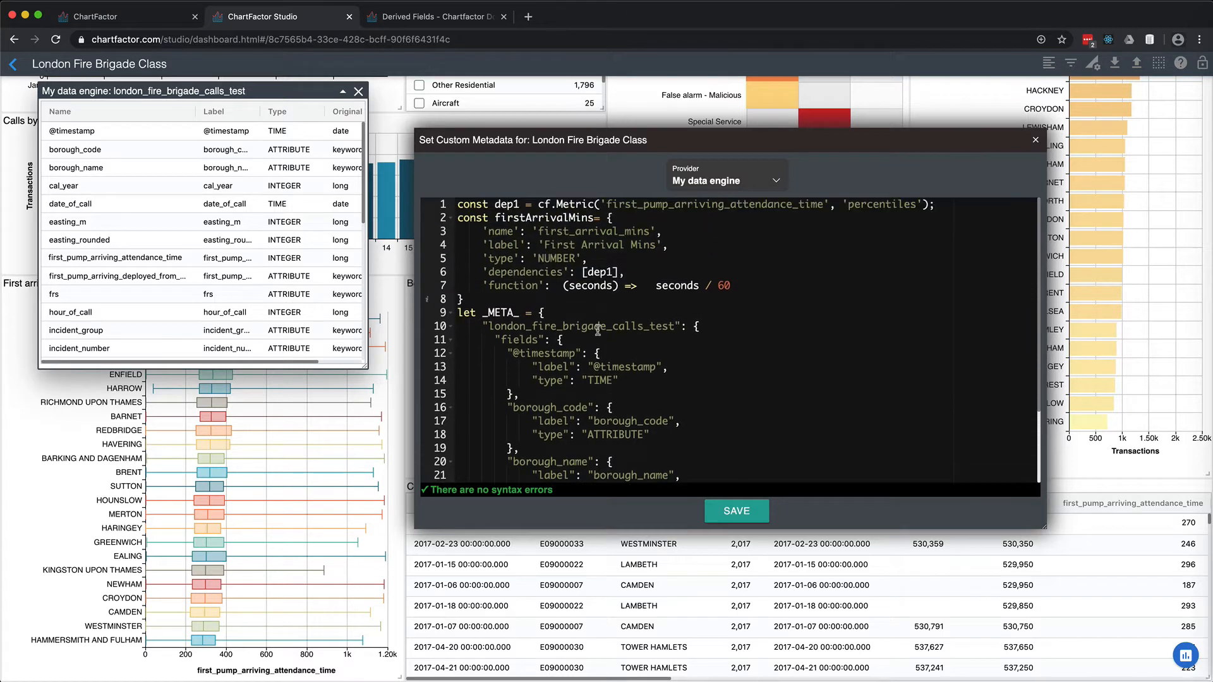
double_click(547, 218)
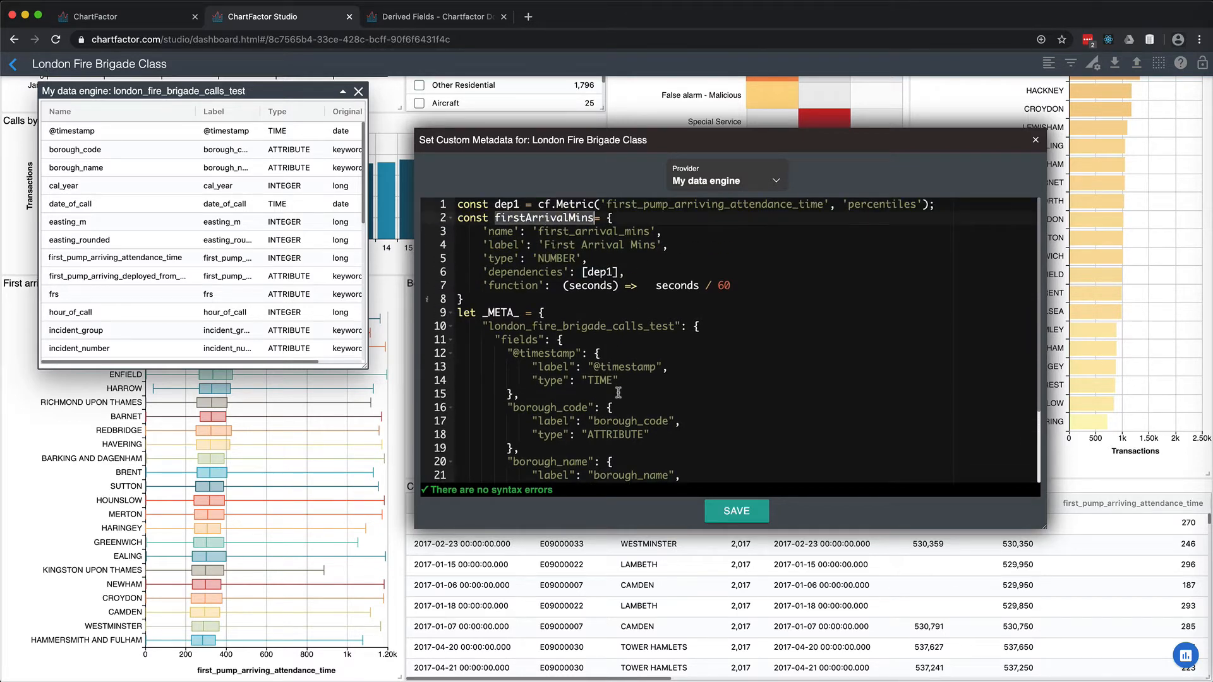
scroll(619, 393, down, 3)
scroll(616, 388, up, 3)
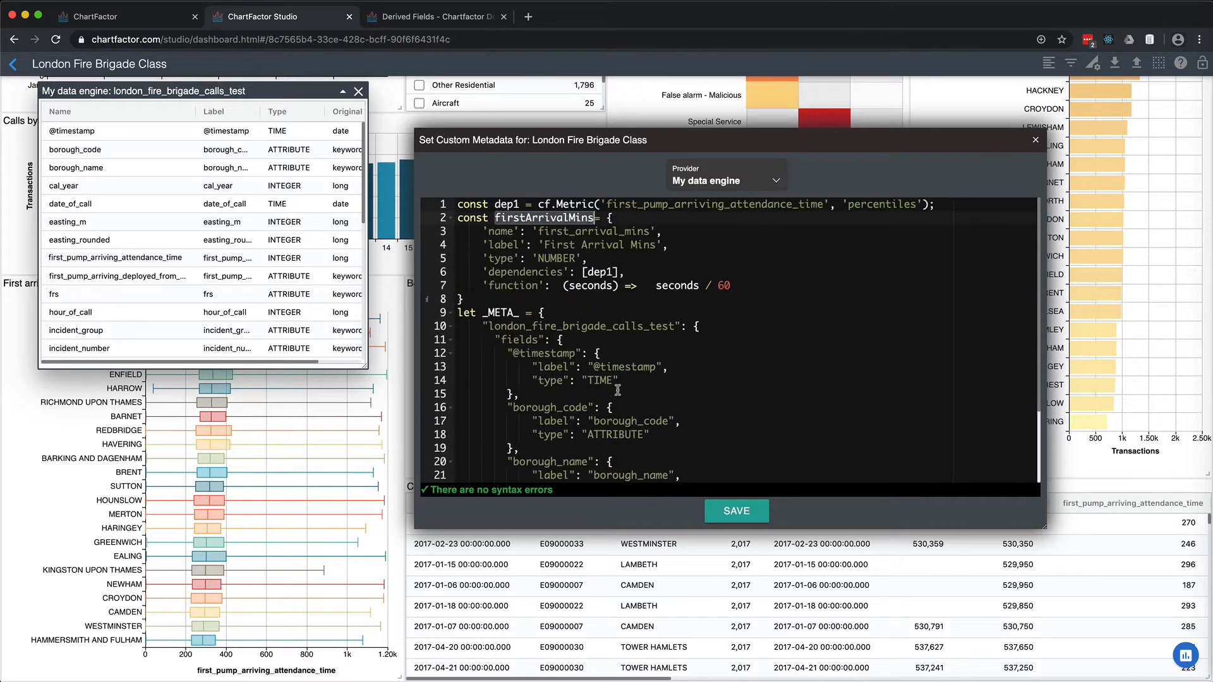
click(588, 233)
double_click(588, 232)
key(super+c)
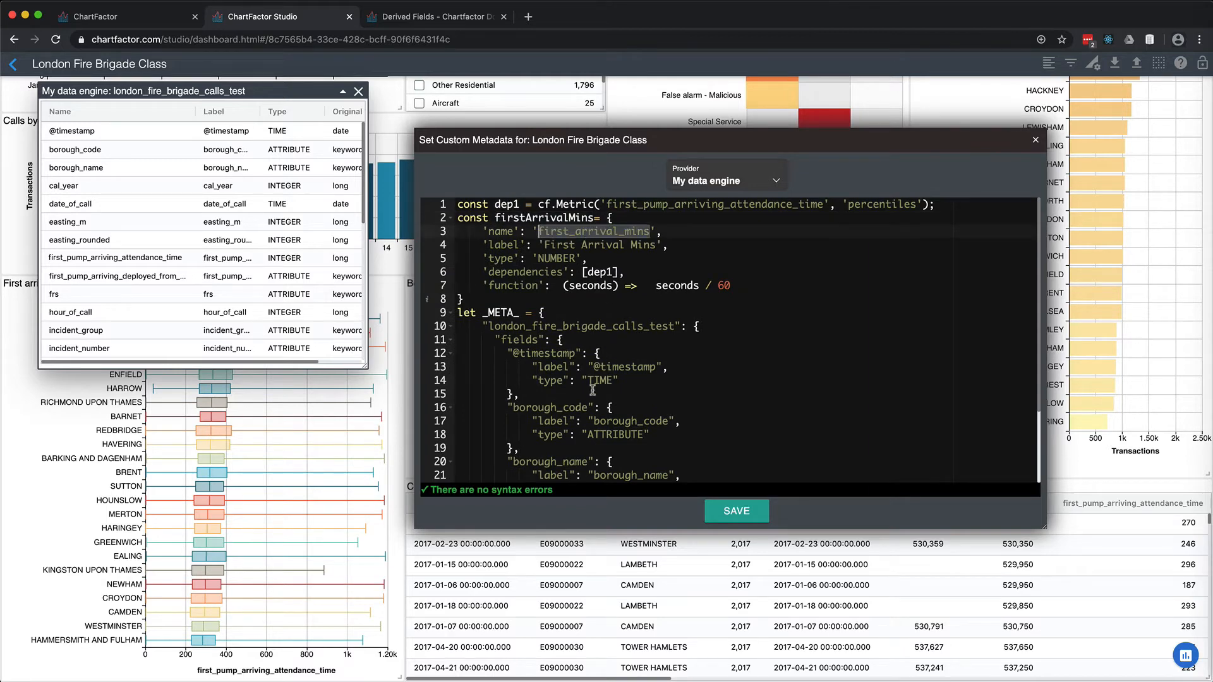
scroll(592, 389, down, 3)
click(524, 421)
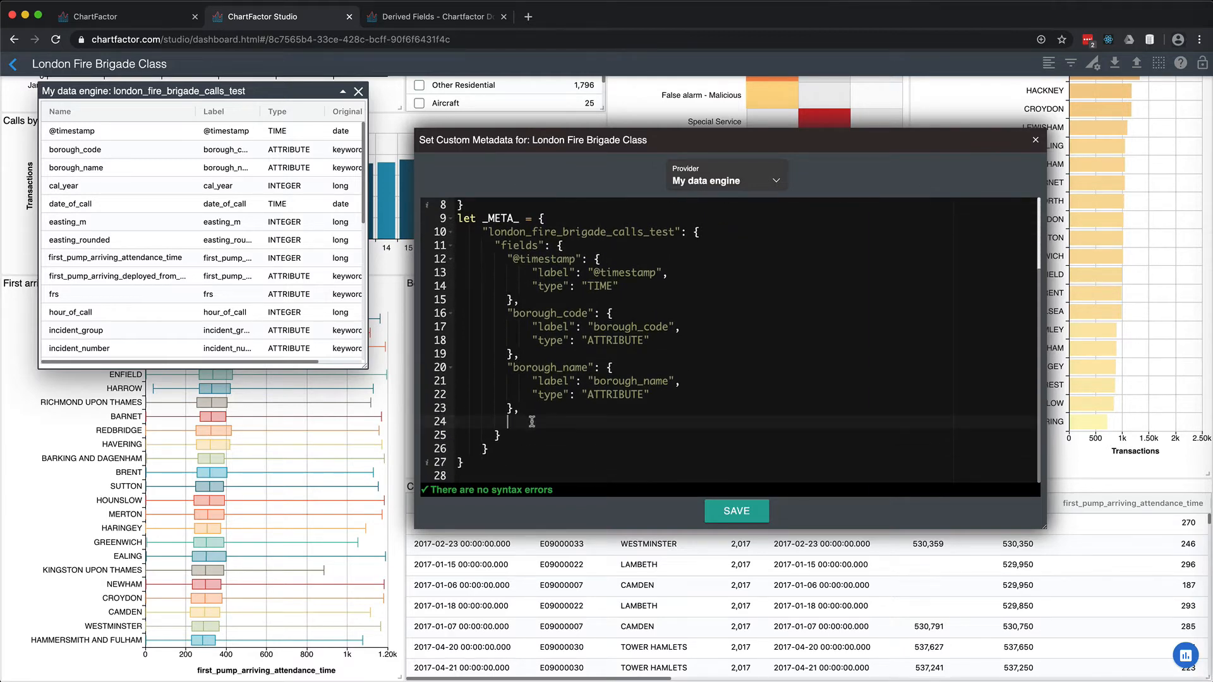
text(")
key(super+v)
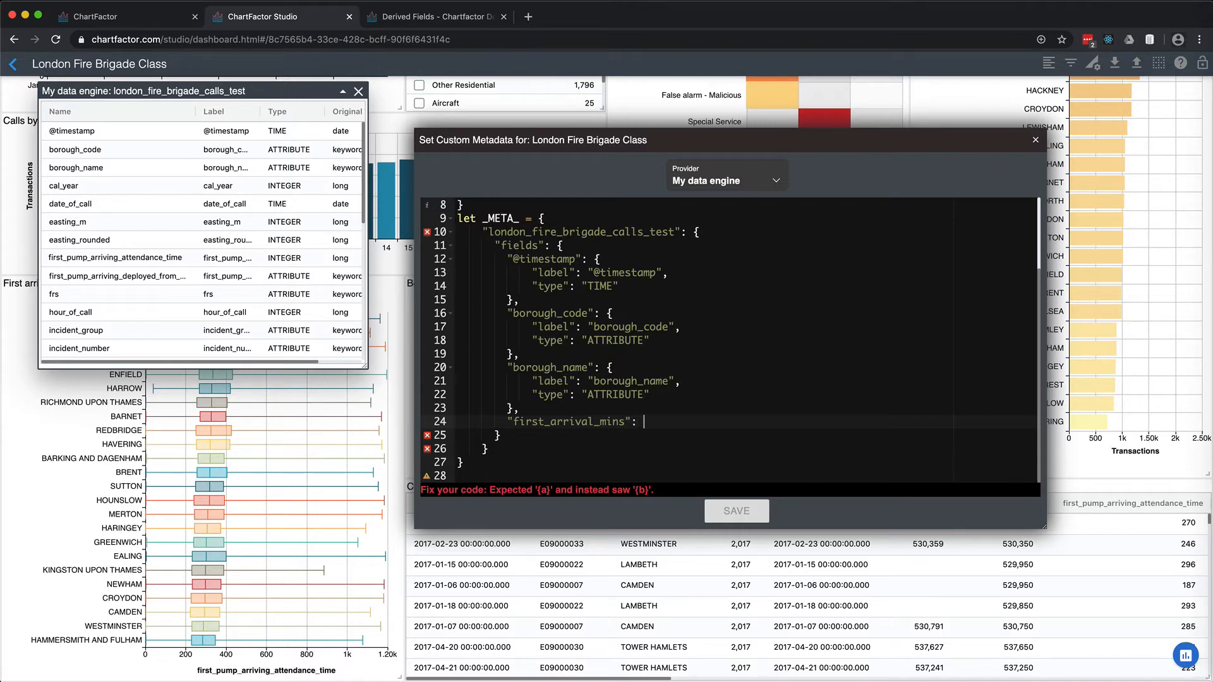
Assign the copied firstArrivalMins constant to the first_arrival_mins key, and save and close the custom metadata
scroll(569, 344, up, 3)
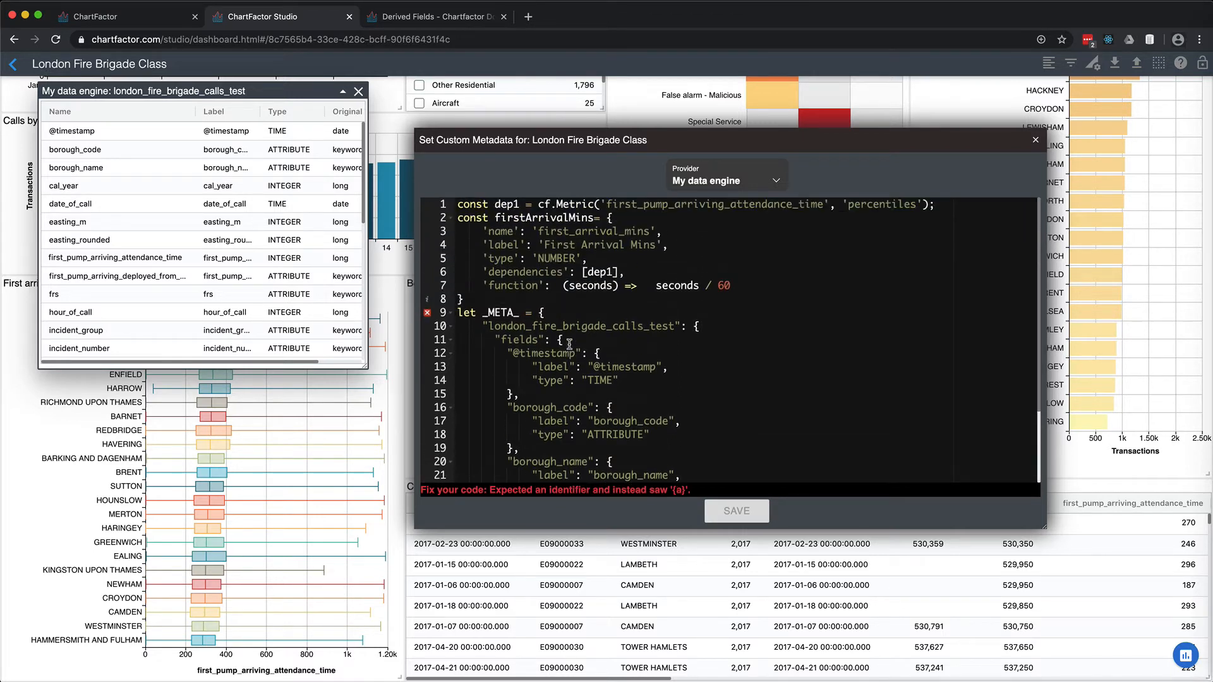
double_click(553, 220)
key(ctrl+c)
scroll(637, 398, down, 3)
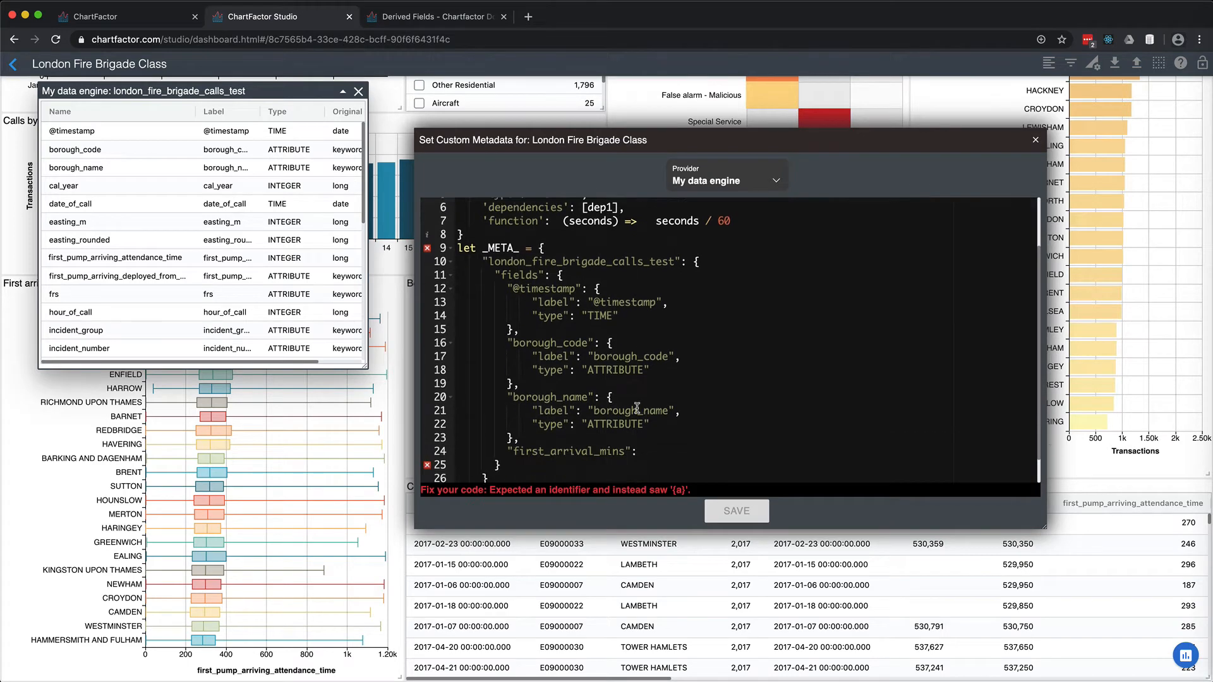
key(ctrl+v)
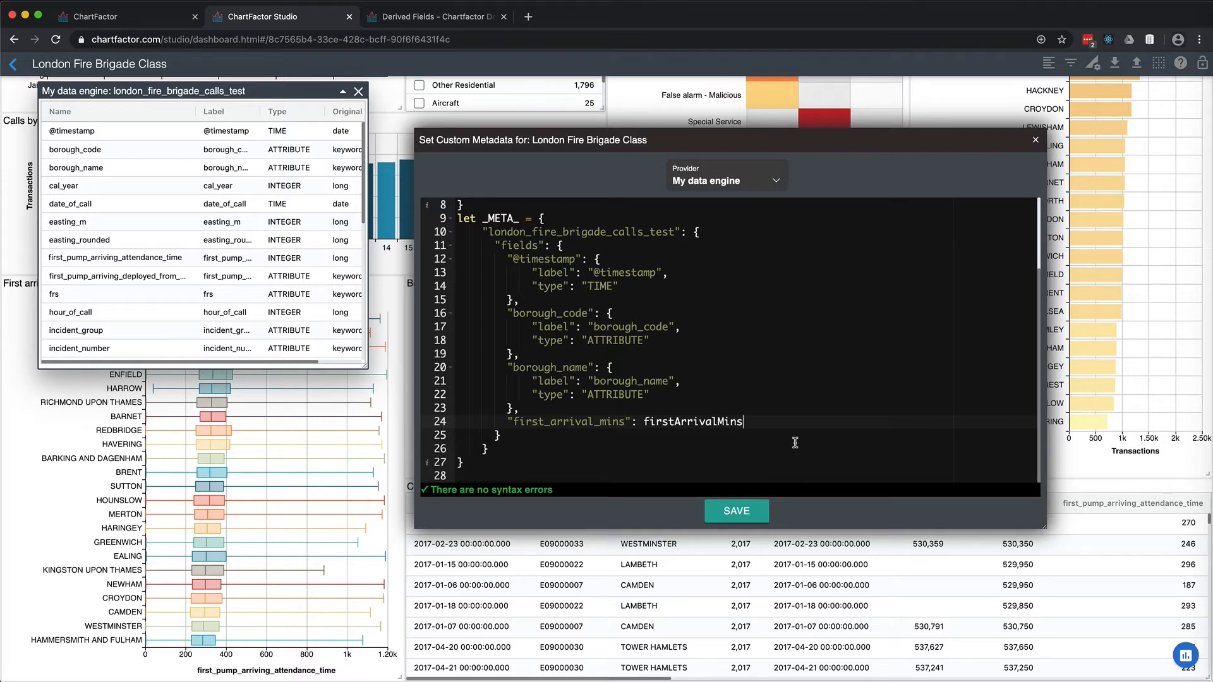
click(737, 512)
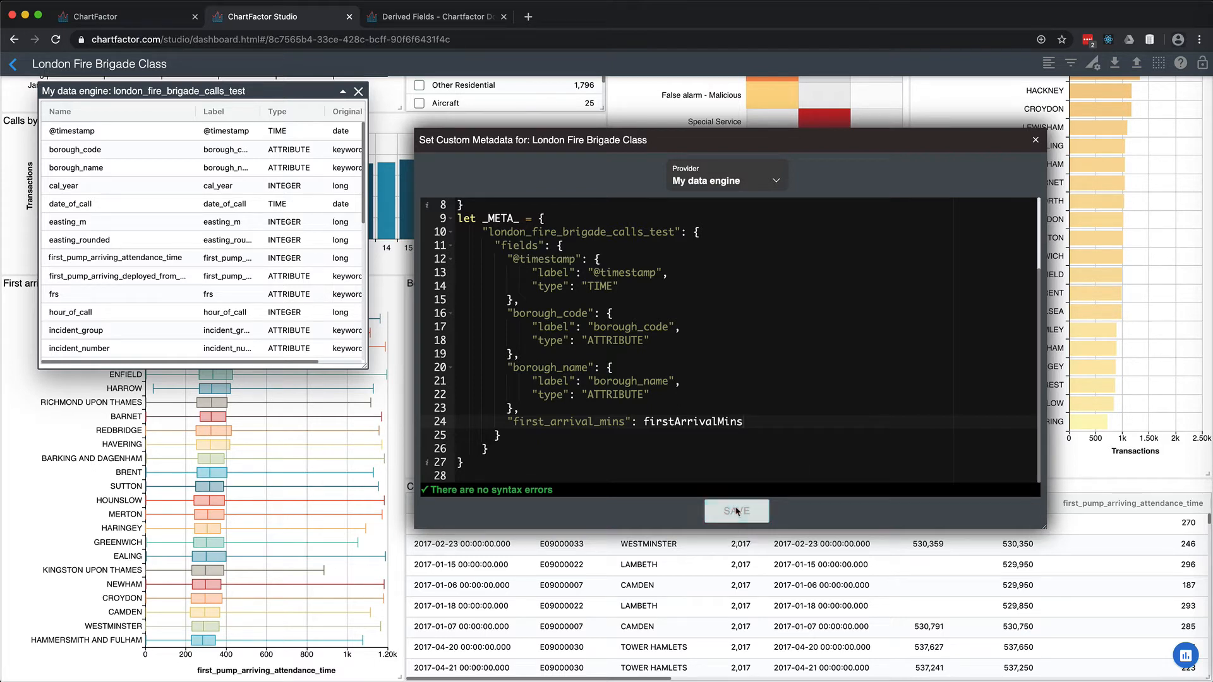
click(1035, 141)
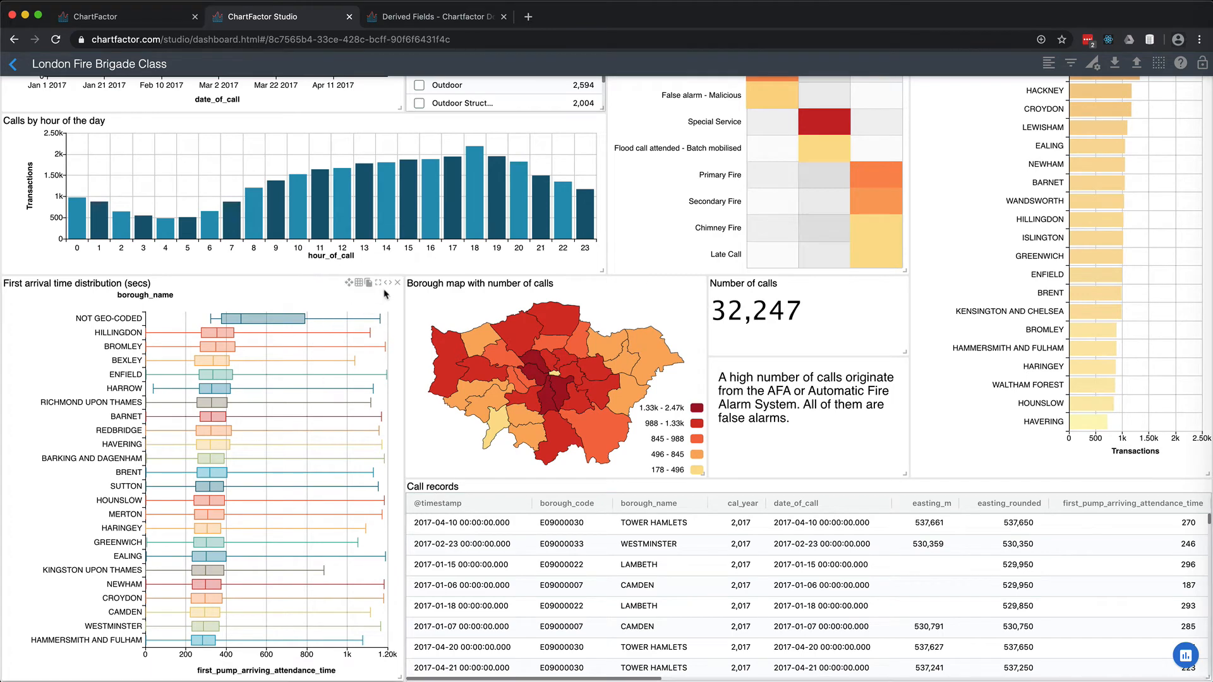
Open the code of the first arrival time box plot and enlarge its field list around the first_arrival_mins entry
click(388, 282)
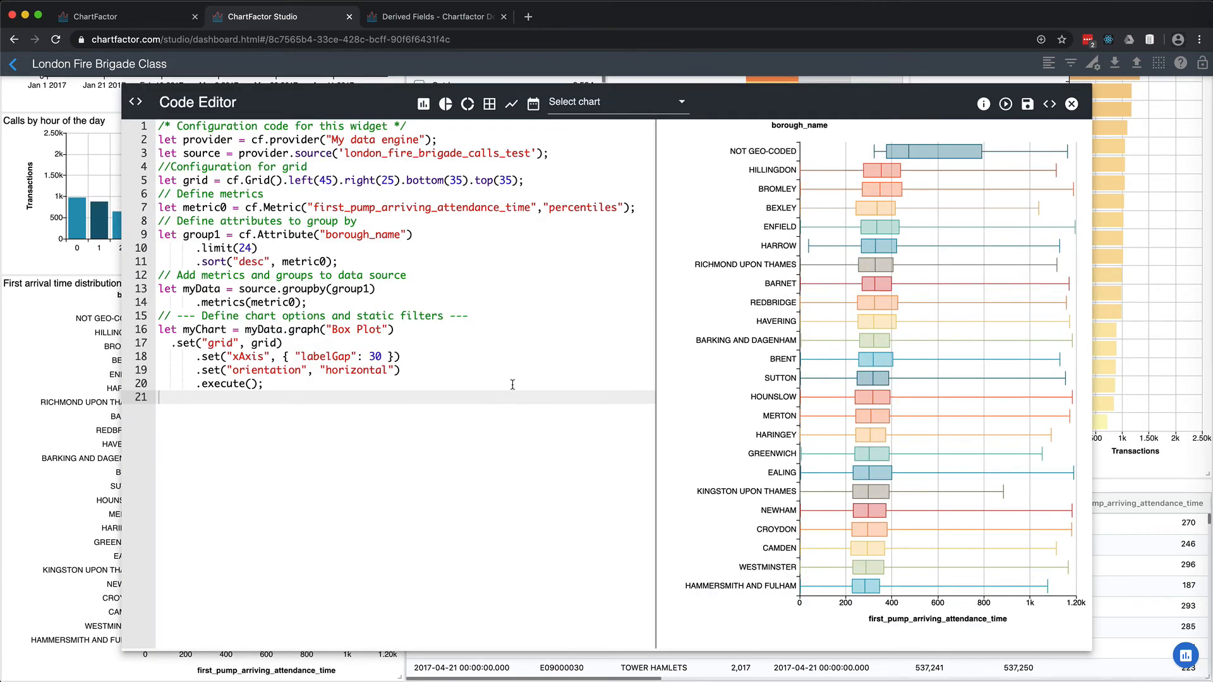
click(983, 104)
drag(881, 124, 269, 274)
scroll(311, 480, down, 10)
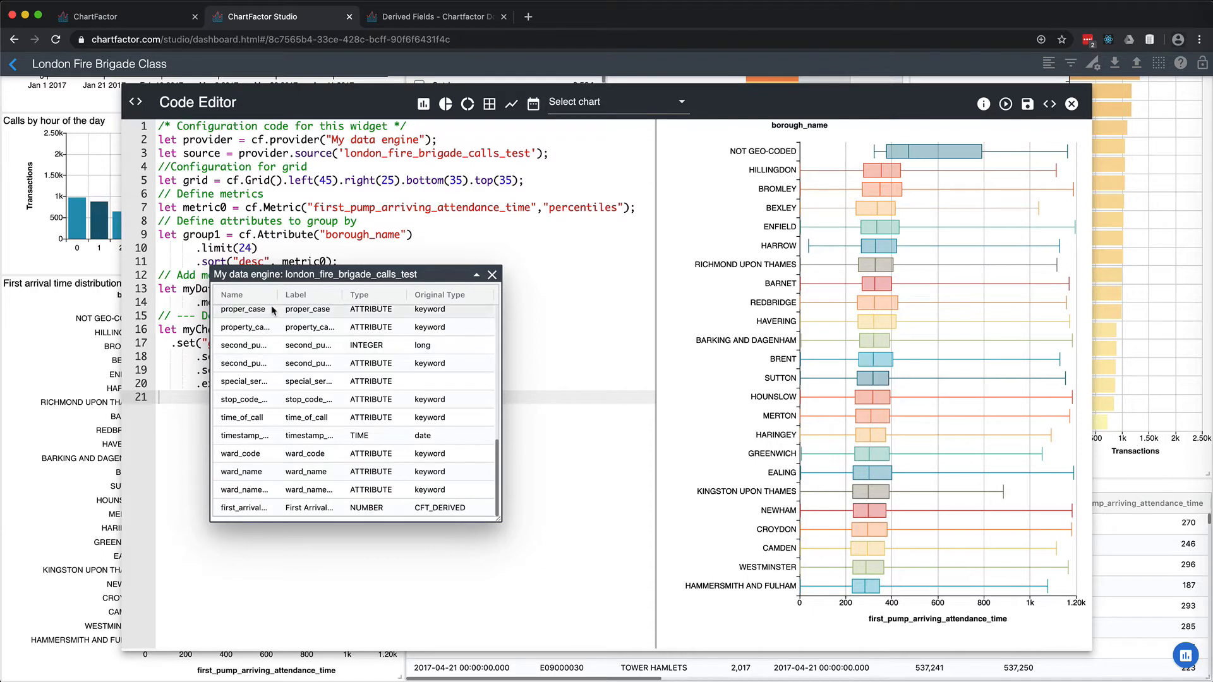
drag(280, 301, 306, 301)
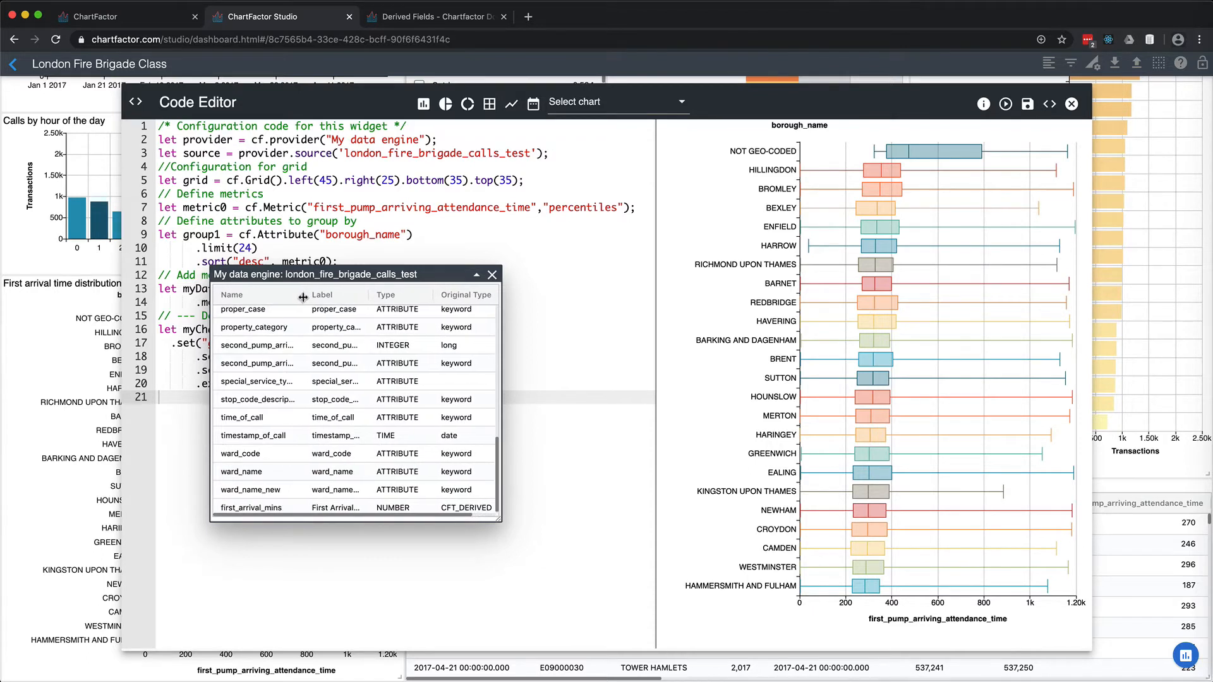
drag(499, 518, 554, 554)
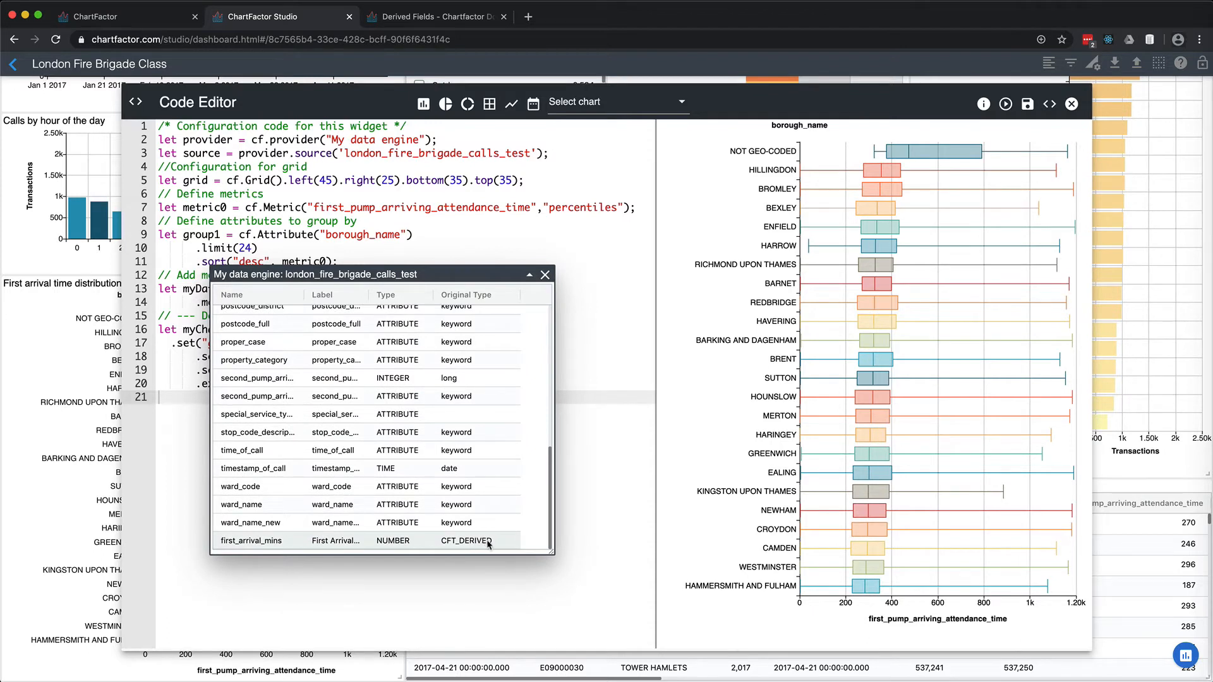
Replace metric0's field with first_arrival_mins, copied from the field list, and apply the rerun box plot to the dashboard
click(272, 542)
click(314, 207)
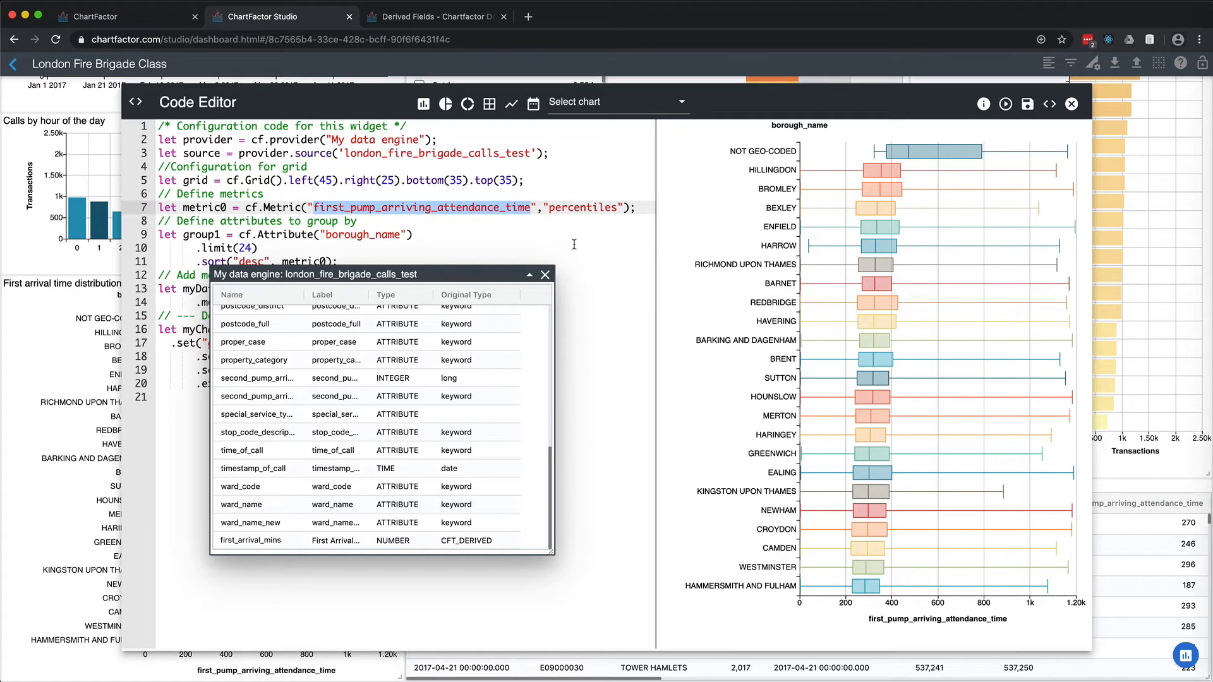
key(ctrl+v)
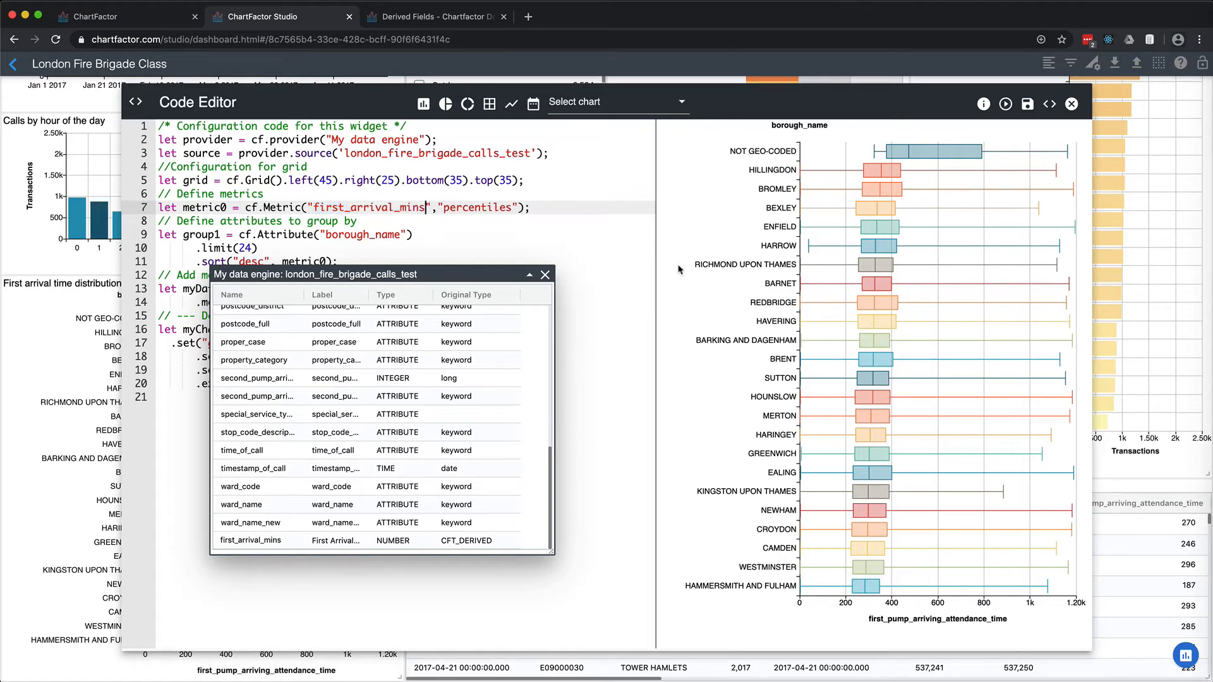
click(1005, 105)
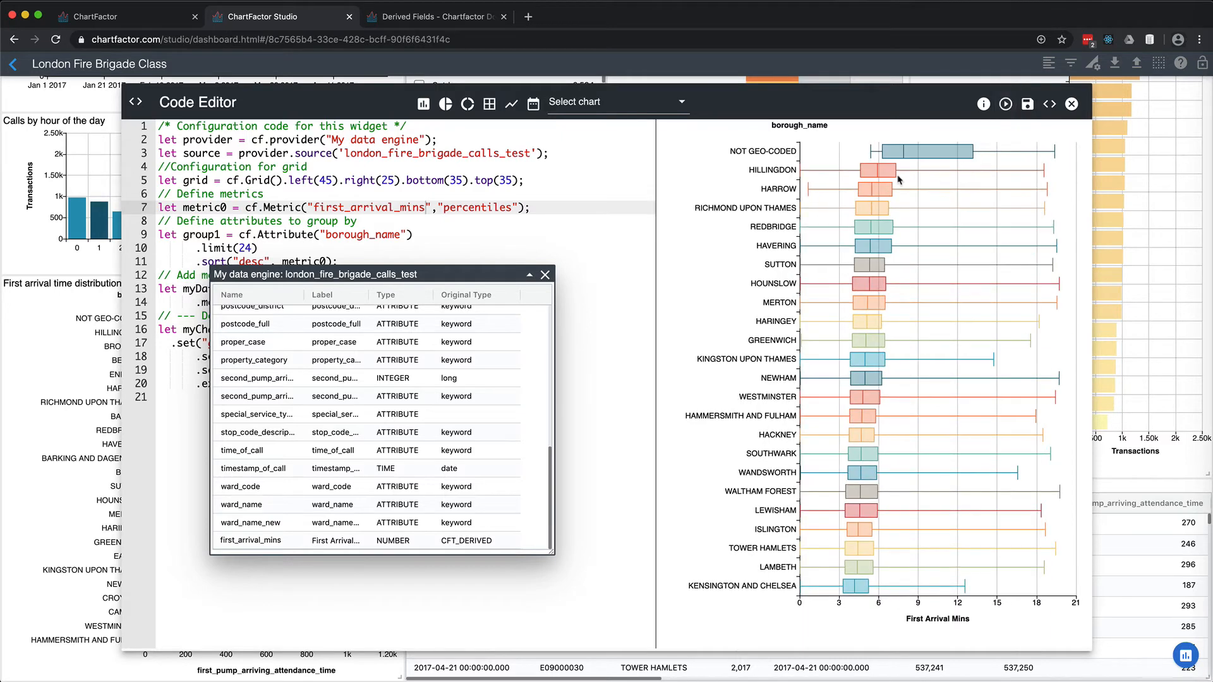
mouse_move(879, 177)
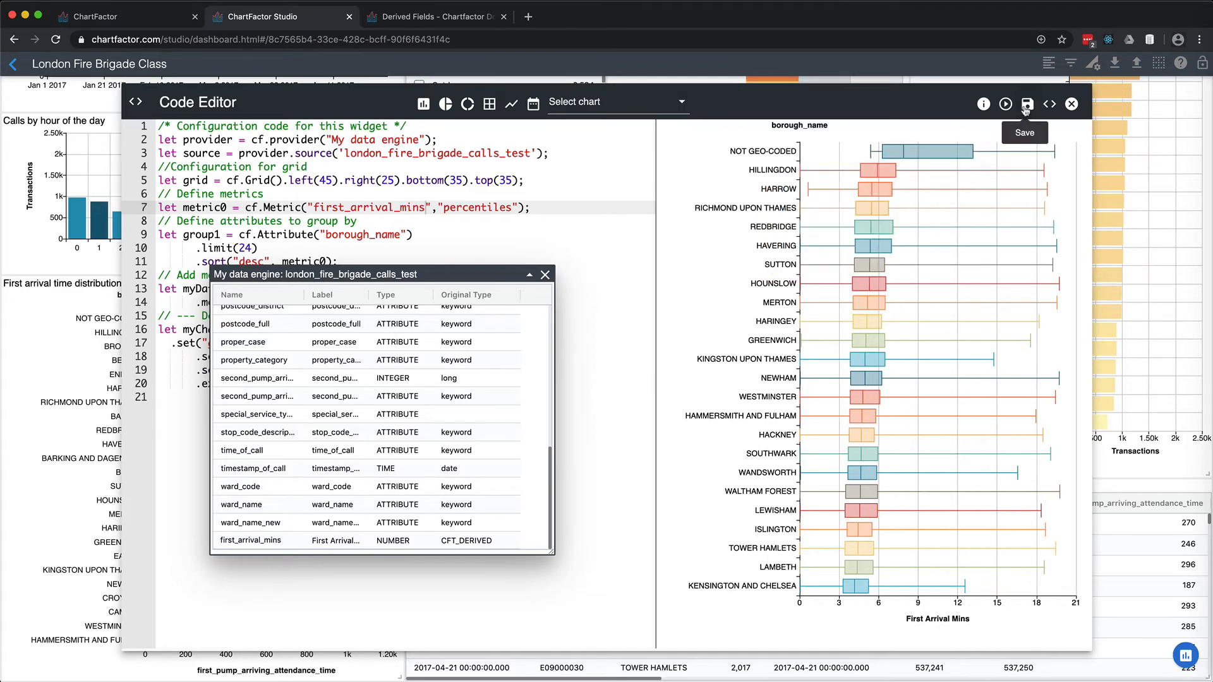
click(1071, 104)
Move the field list off the box plot and retitle the widget "First arrival time distribution (mins)"
drag(482, 277, 715, 277)
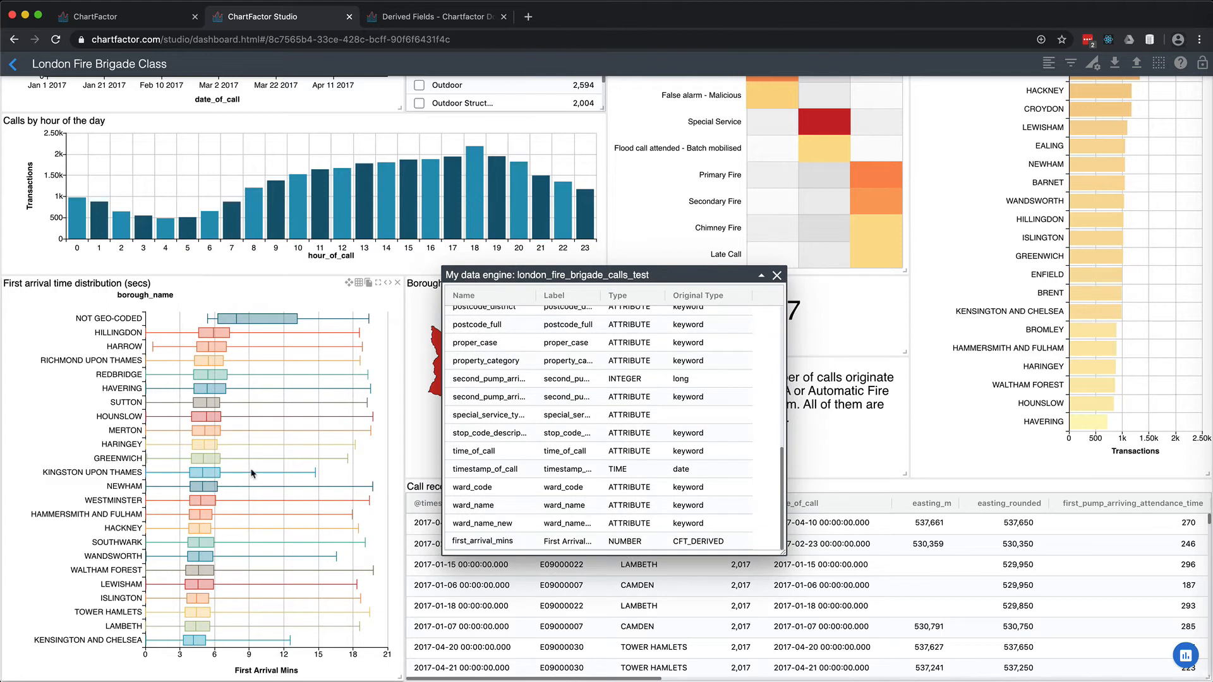
double_click(139, 282)
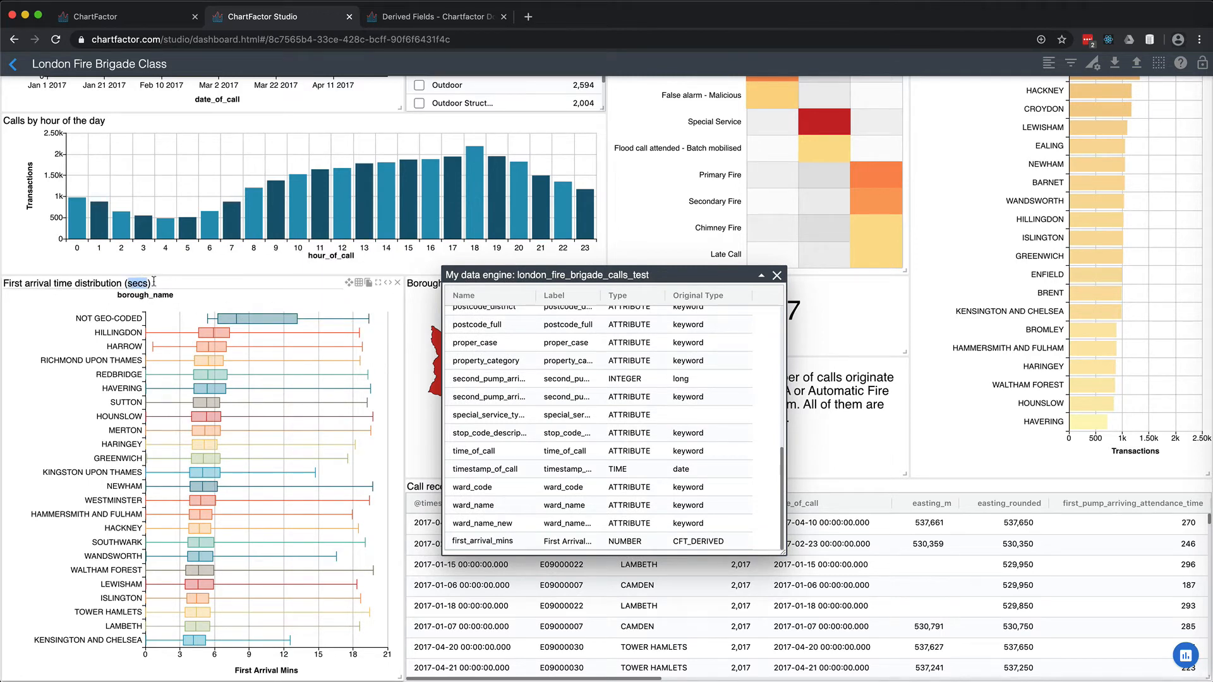
text(min)
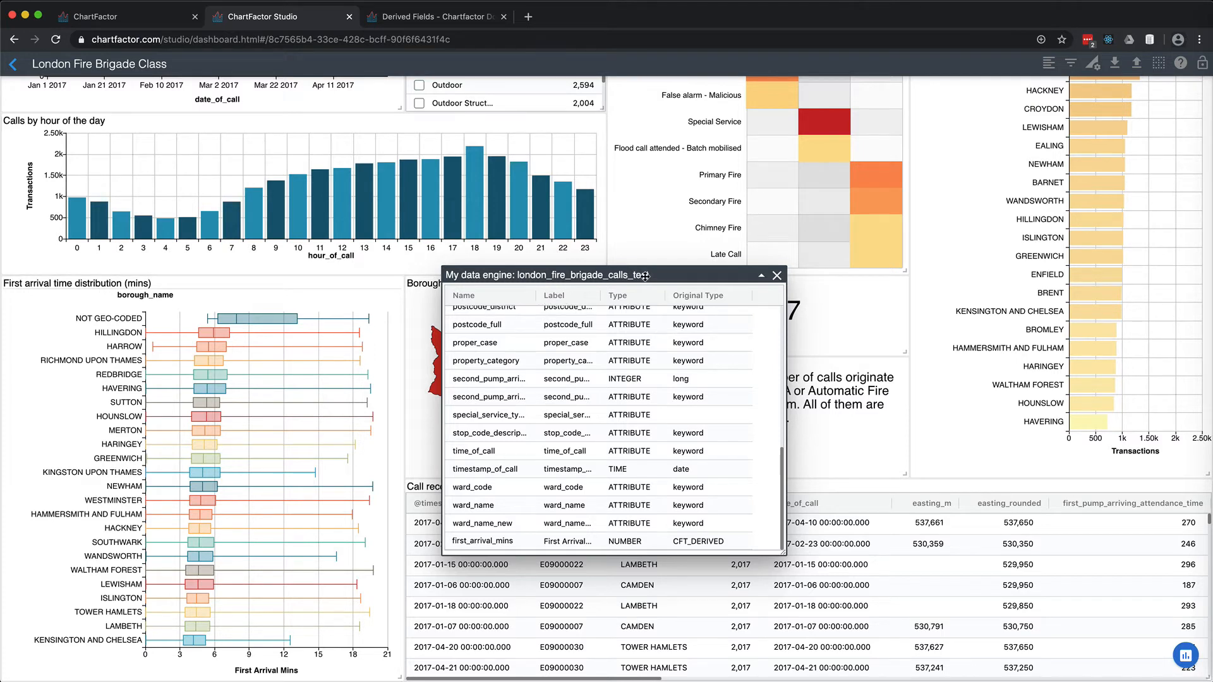
Reopen the dashboard's custom metadata and arrange the enlarged code dialog beside the field list
drag(644, 276, 234, 159)
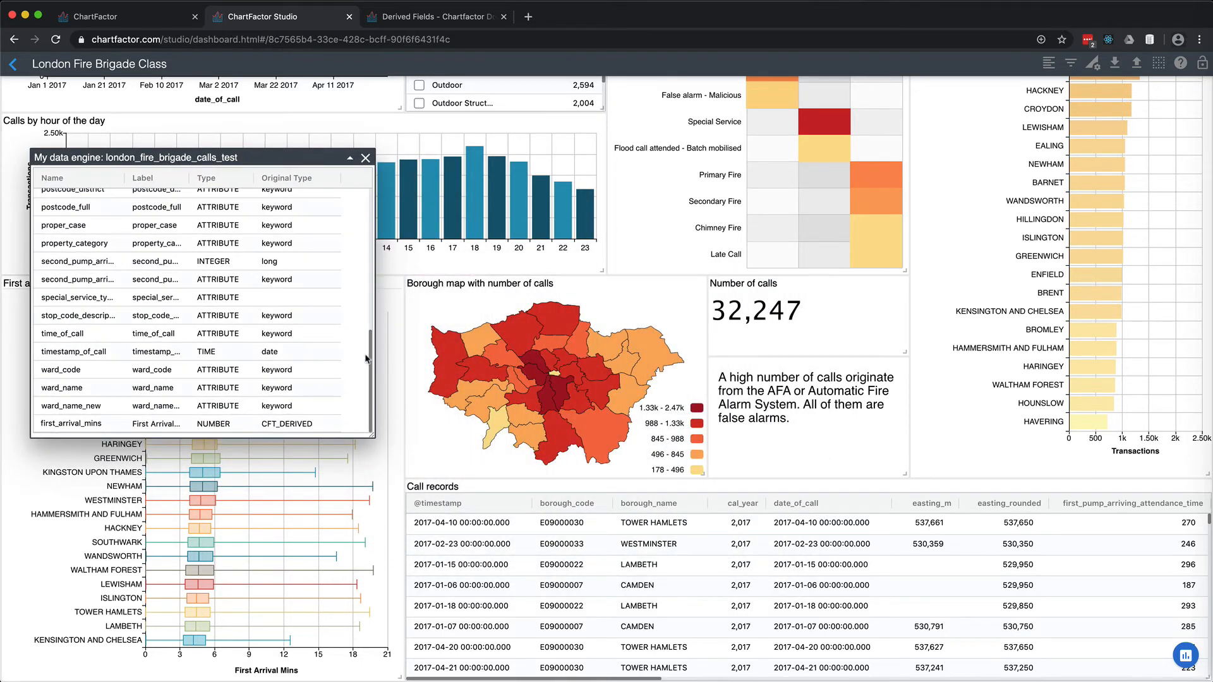
click(1092, 63)
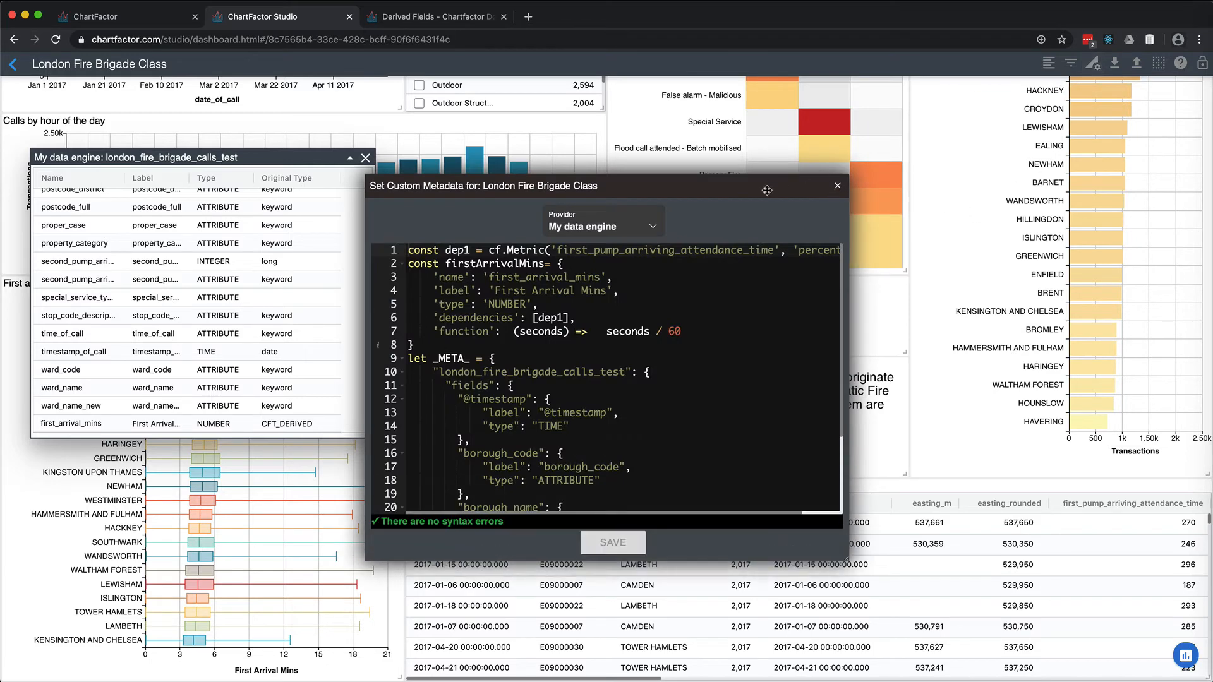
drag(775, 179, 821, 141)
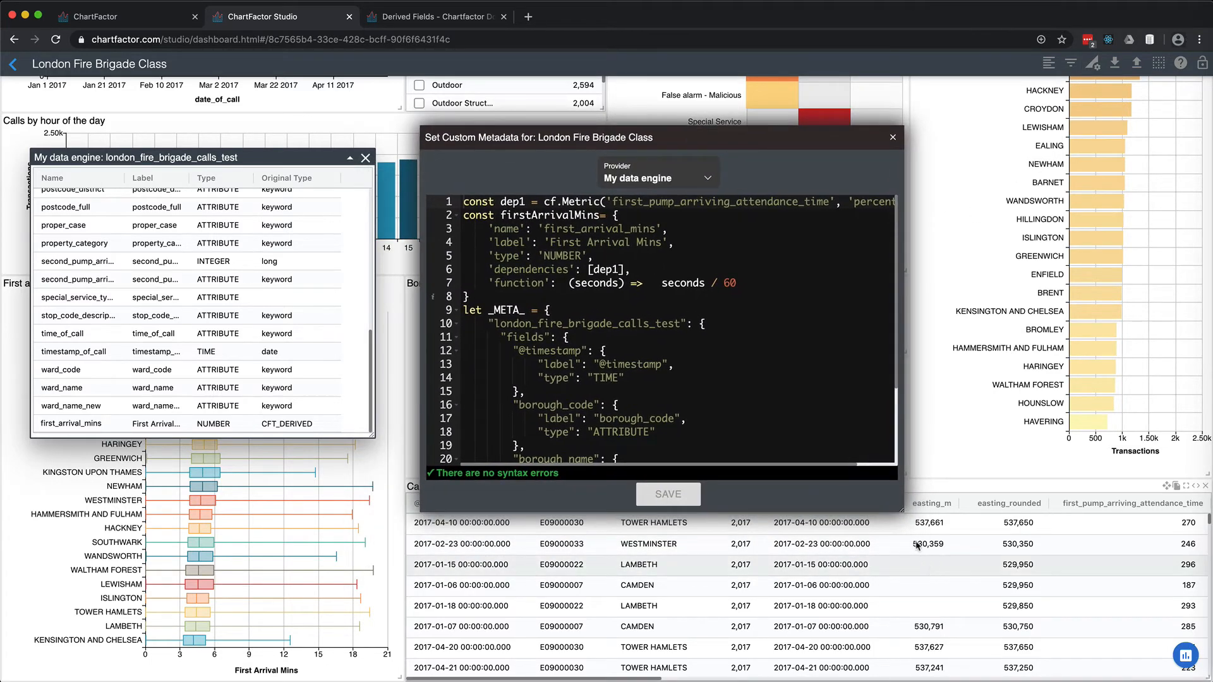
drag(900, 517, 1037, 581)
scroll(190, 303, up, 10)
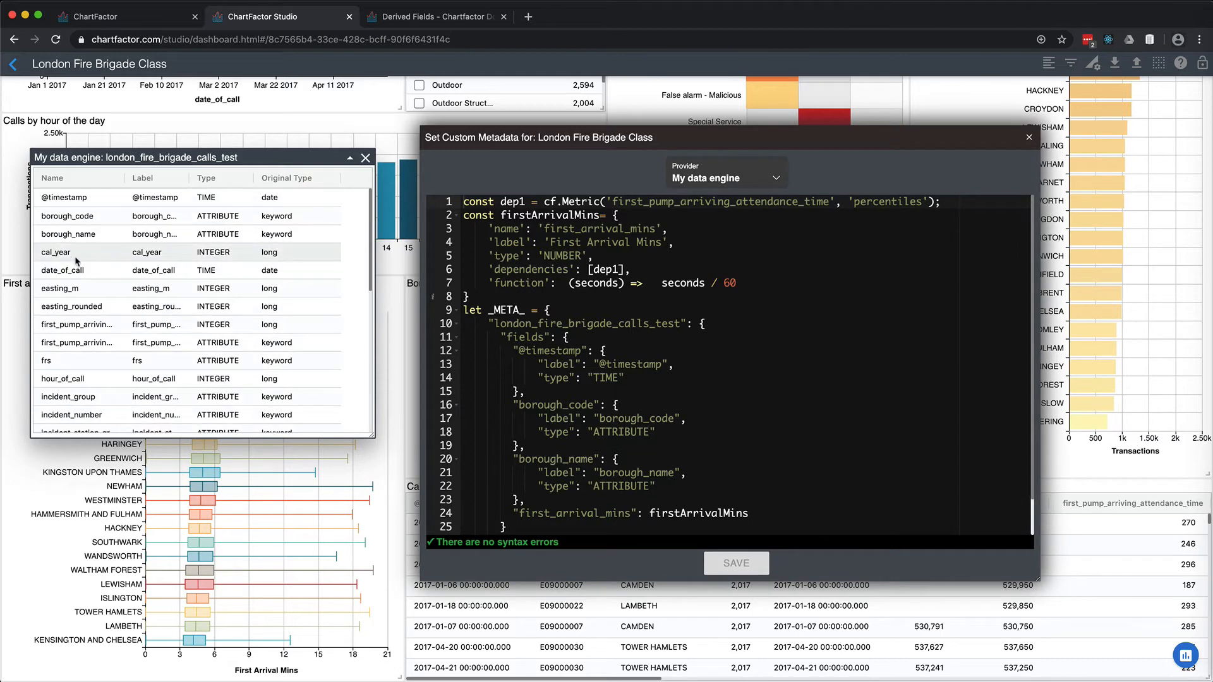
click(66, 272)
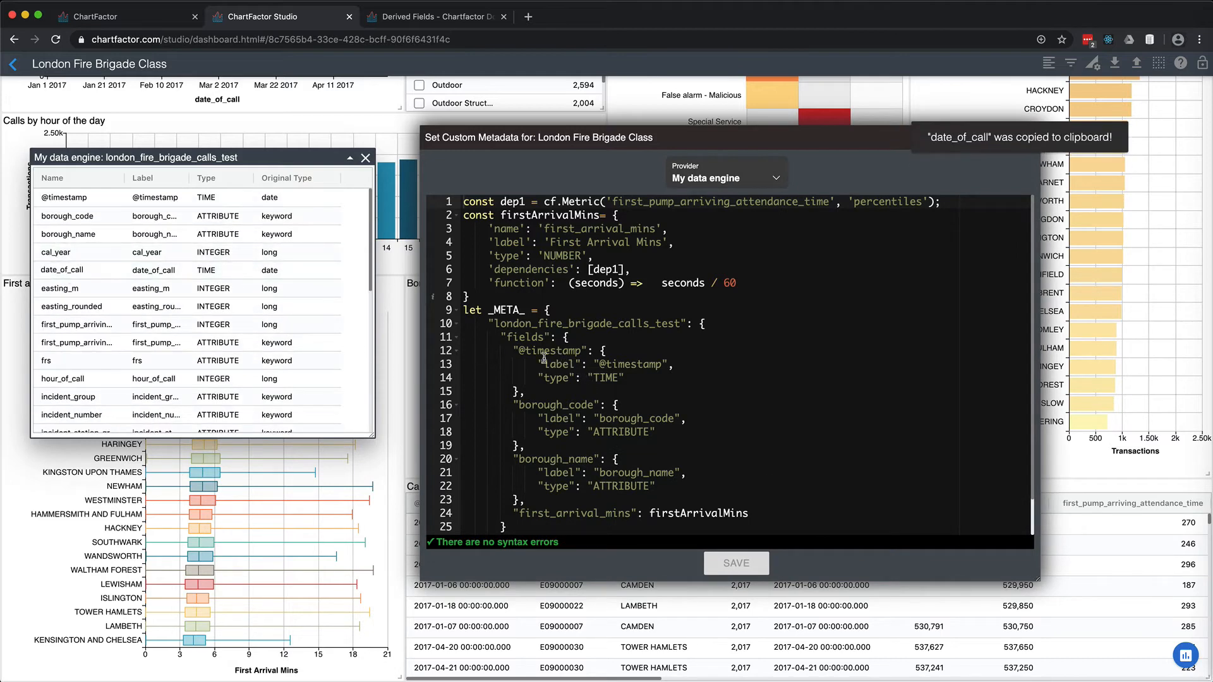
drag(518, 351, 578, 351)
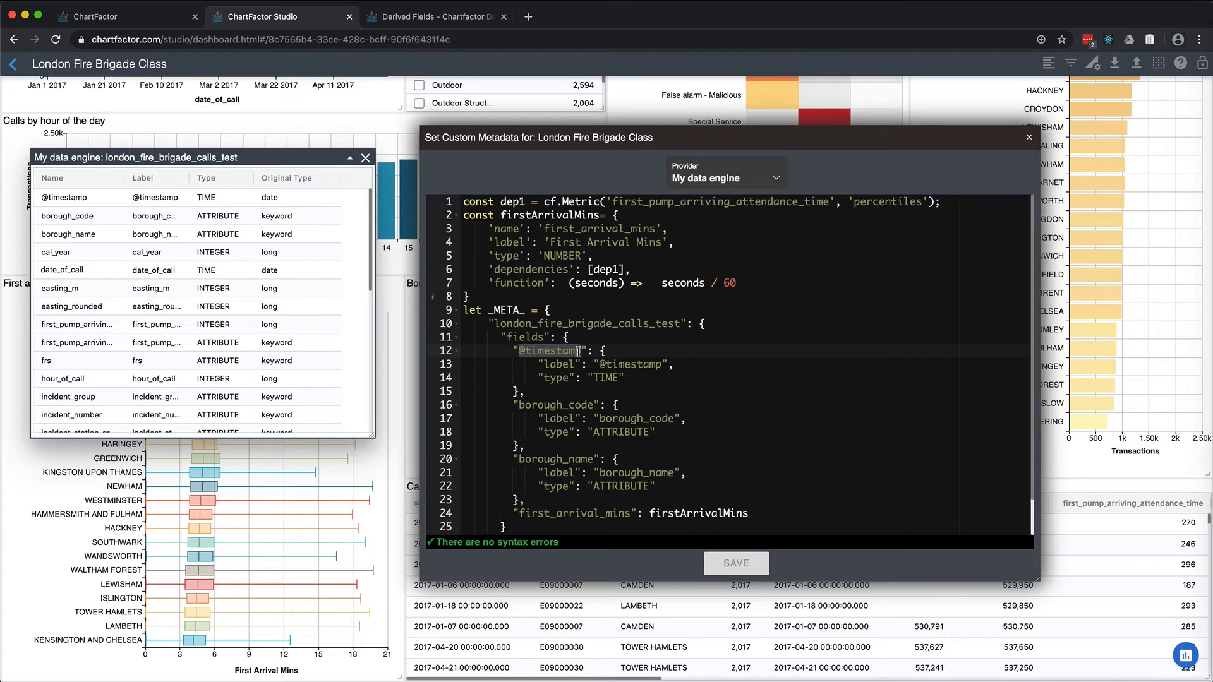
key(super+v)
Set the date_of_call entry's label to "Date of Call" and select its type line
double_click(603, 365)
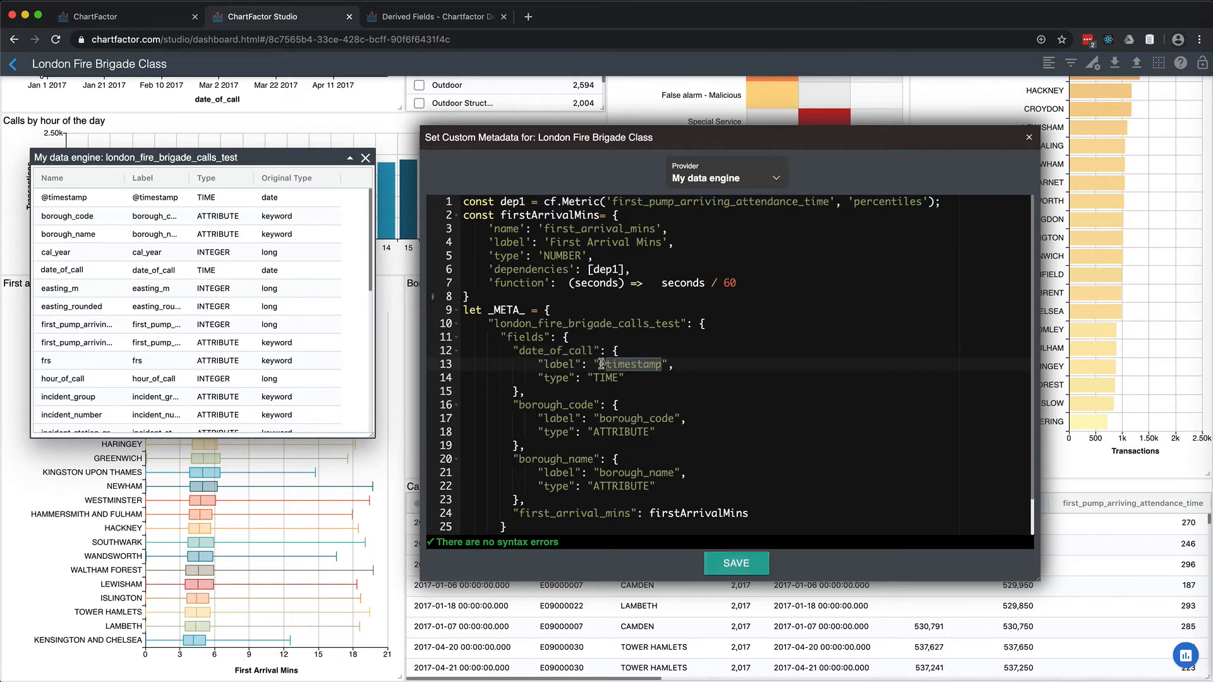
drag(601, 364, 600, 365)
key(BackSpace)
text(Da)
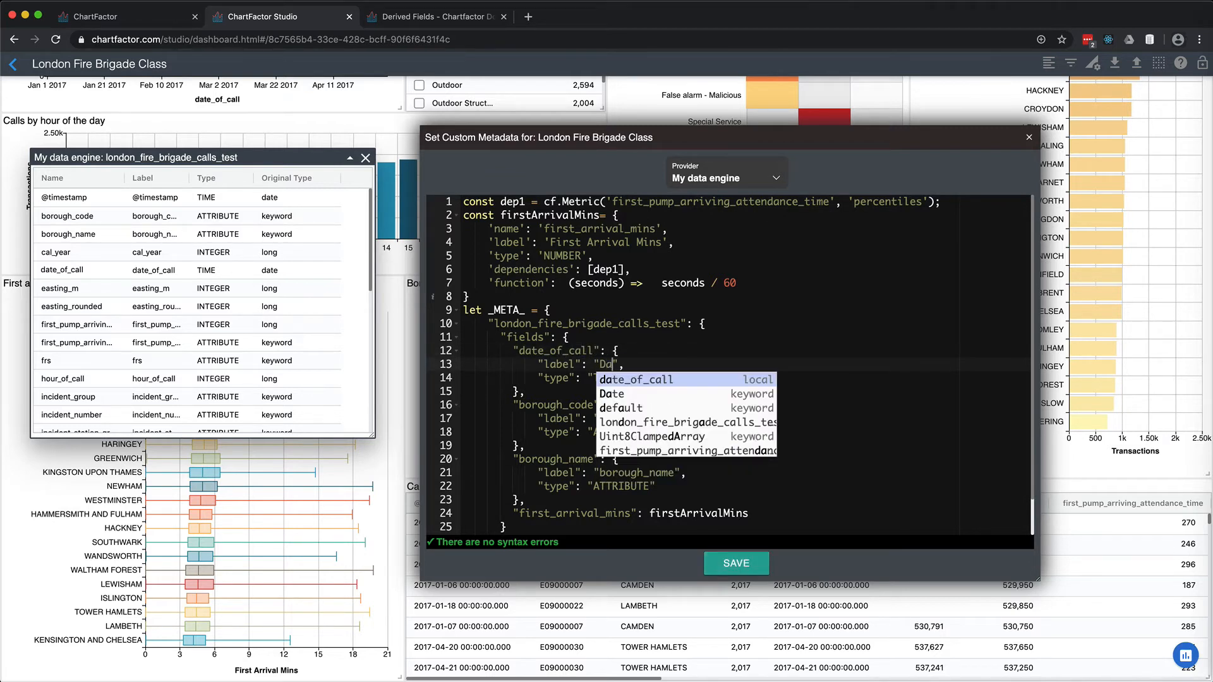
text(te of Call)
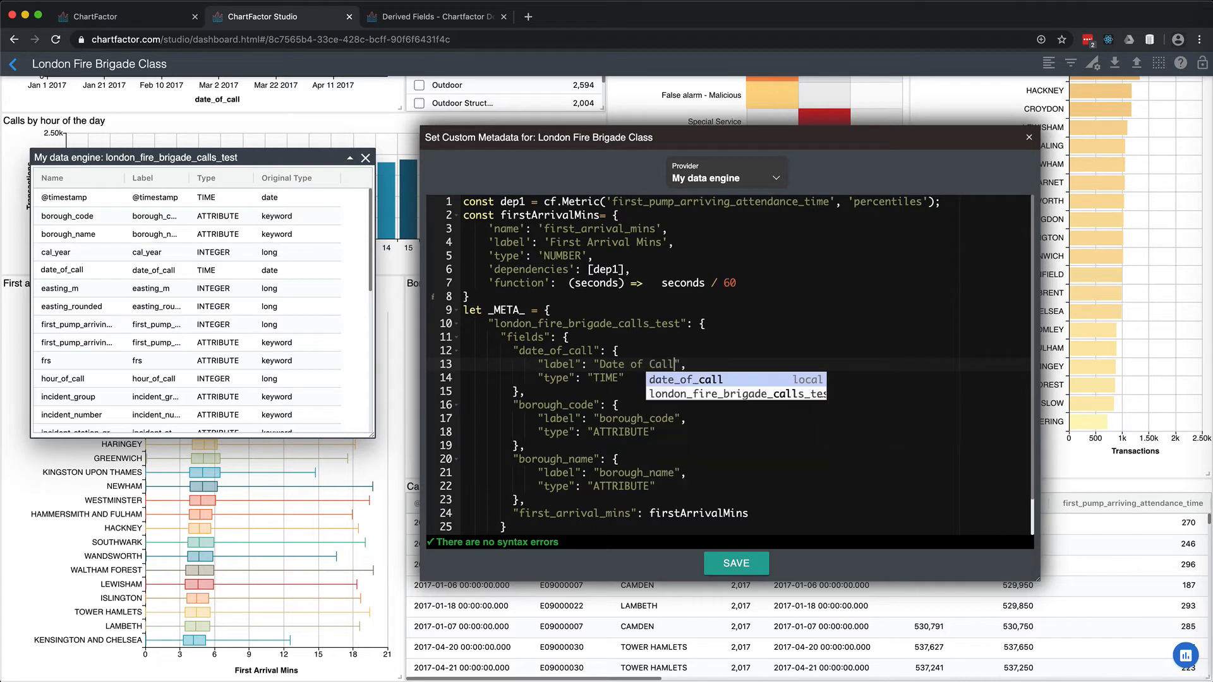
click(698, 352)
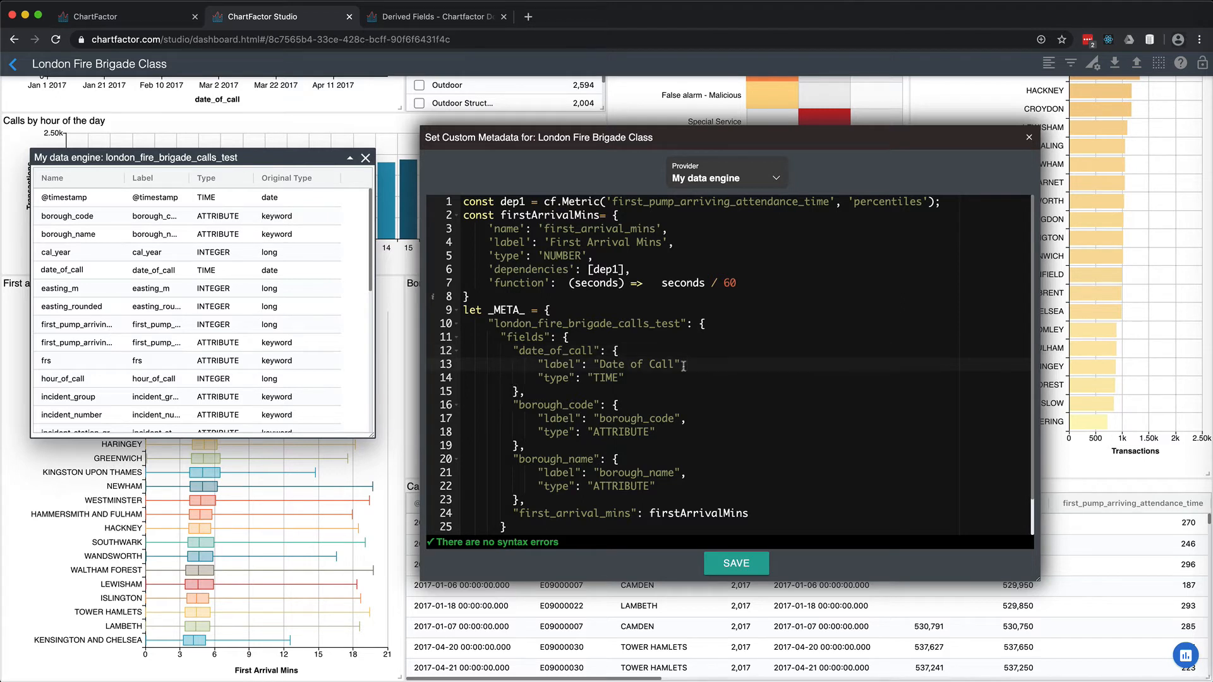
drag(684, 366, 689, 376)
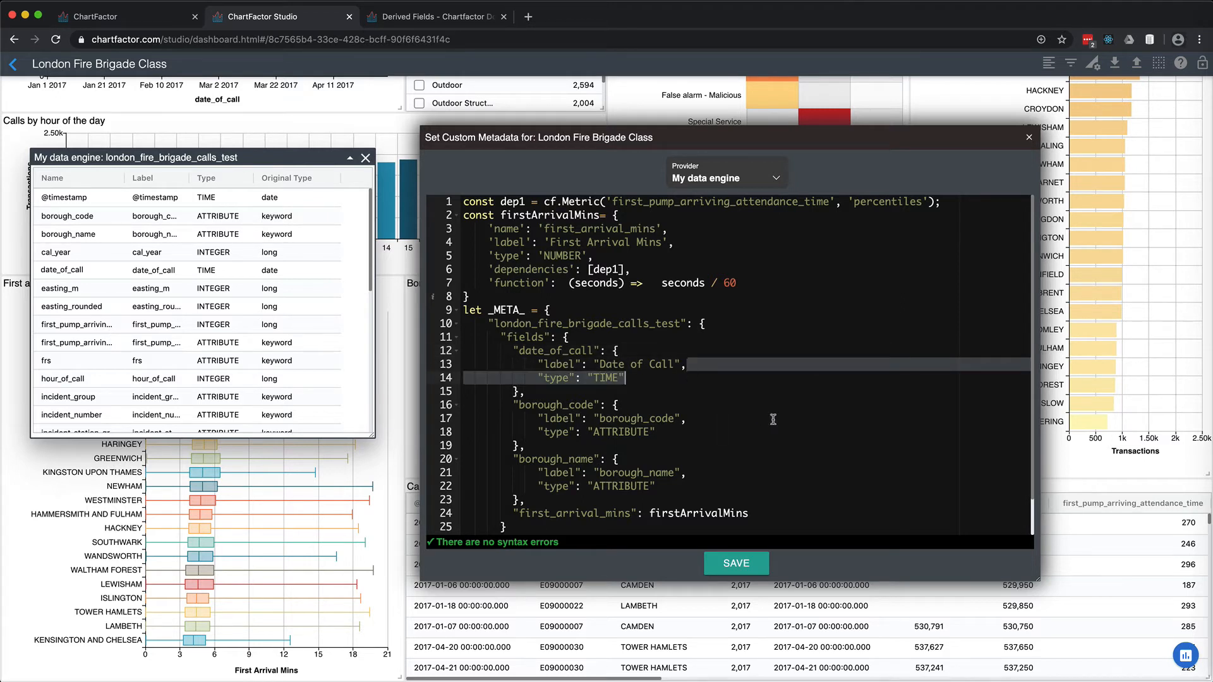
Delete the date_of_call entry's type line, and relabel borough_code as "Borough Code" with its type line removed
key(BackSpace)
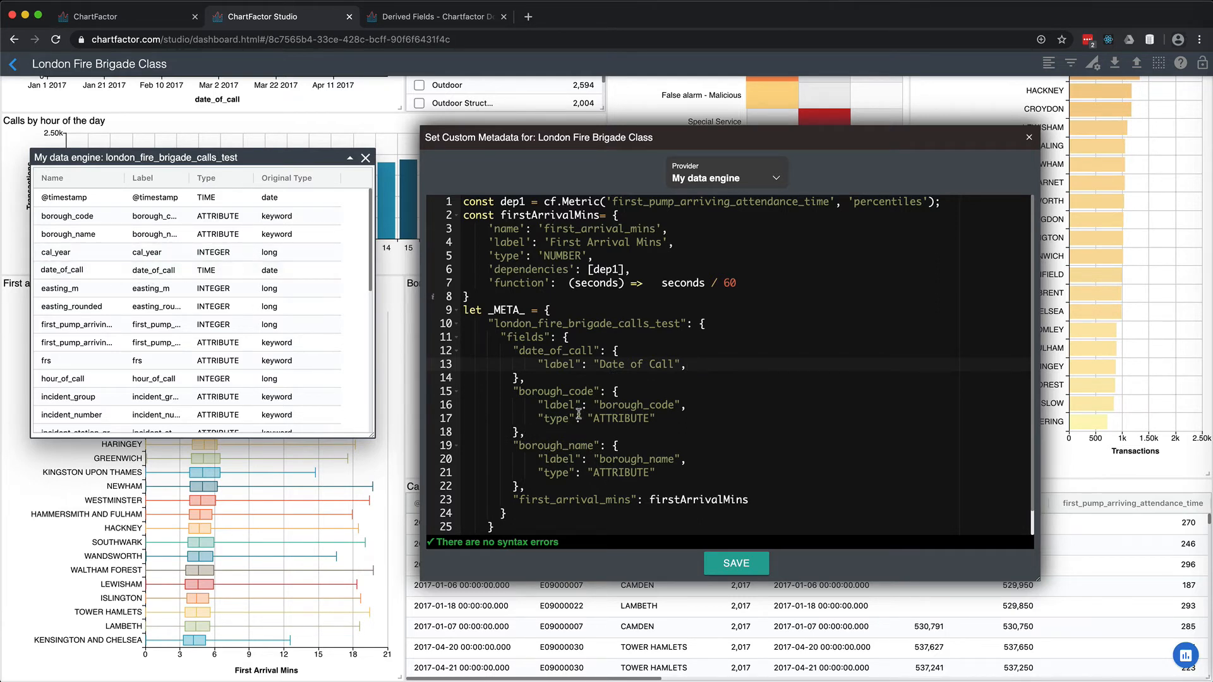
double_click(627, 406)
text(B)
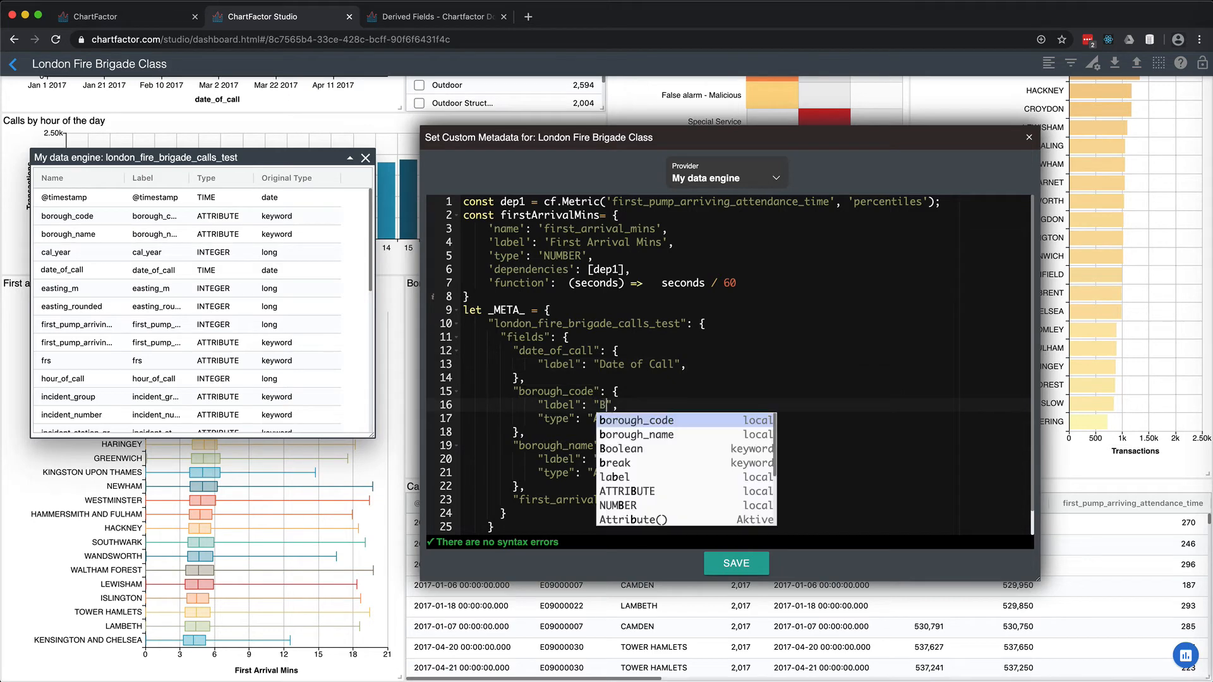
text(orough Cod)
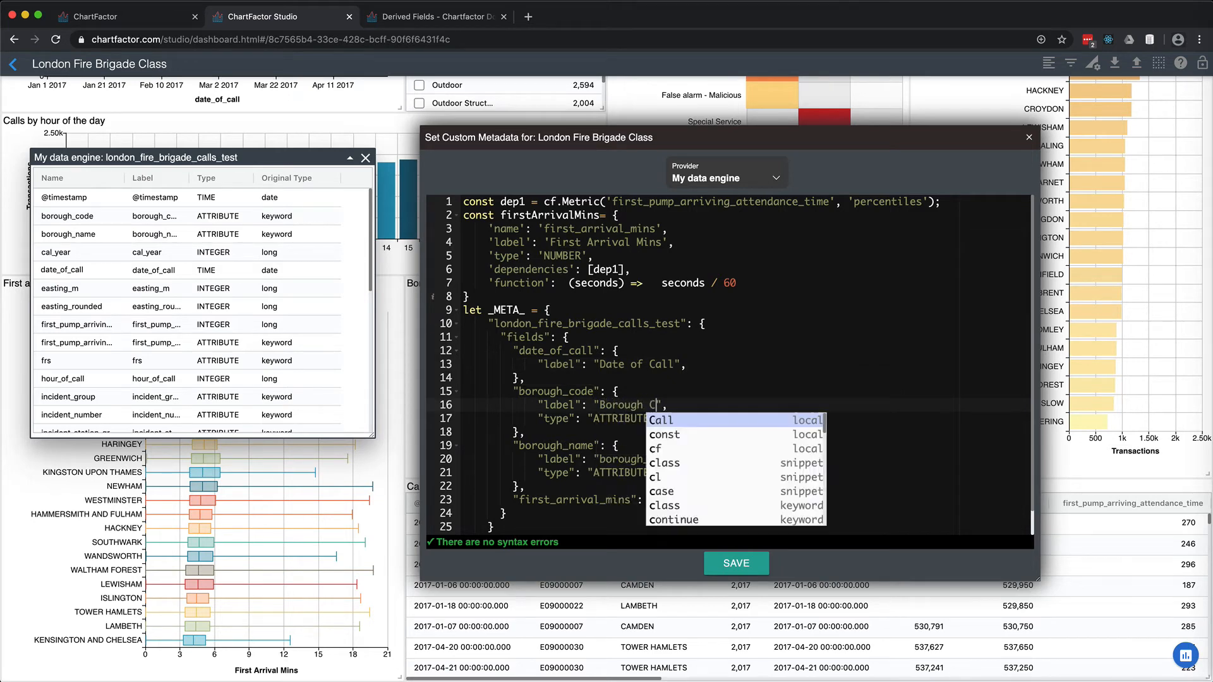
text(e)
key(Escape)
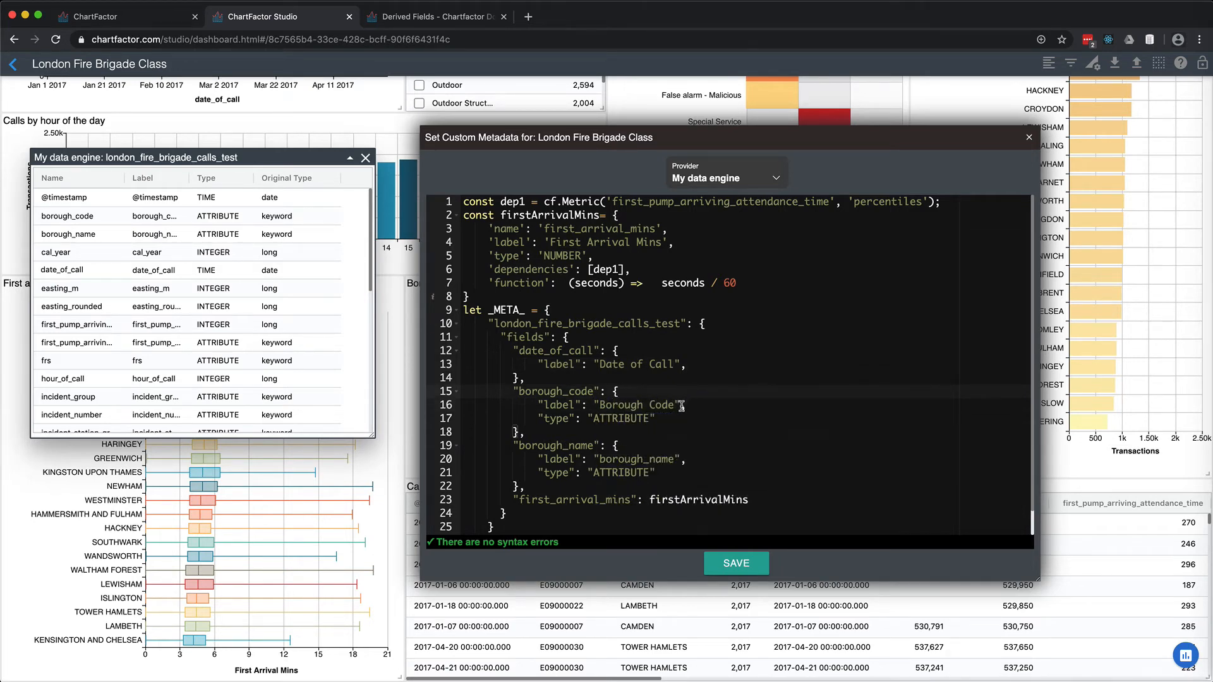
drag(681, 411, 680, 418)
key(BackSpace)
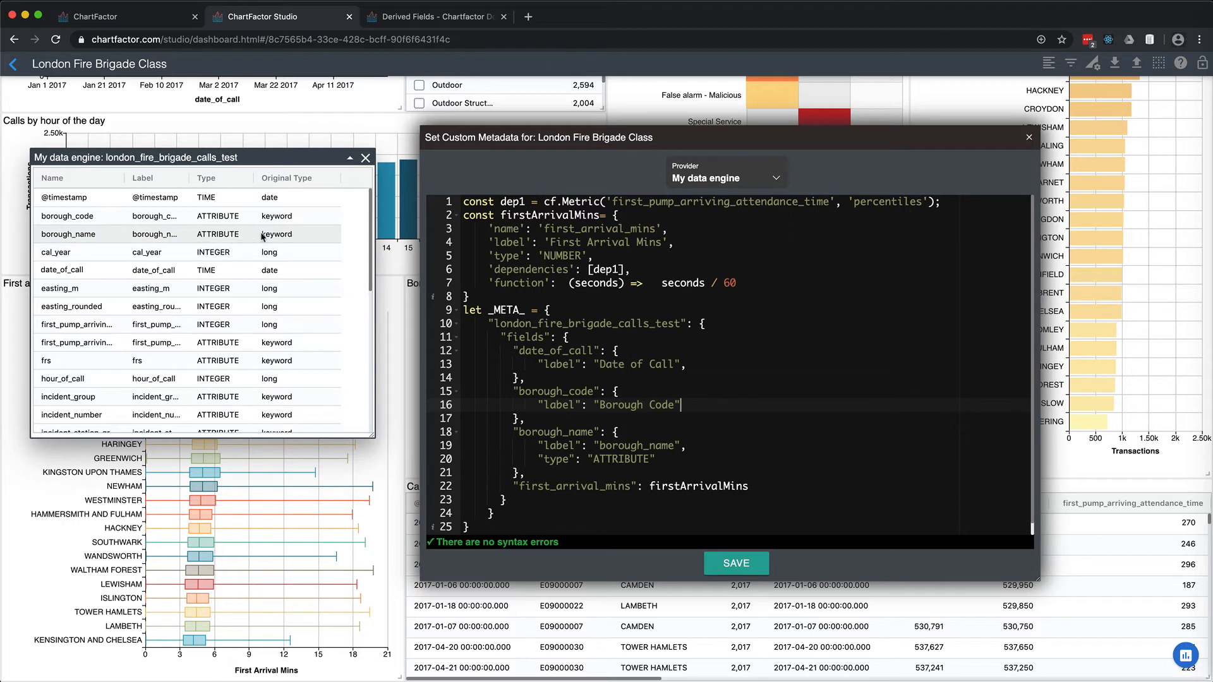
Widen the field list's Label column, and relabel the borough_name entry as "Borough" with its type line removed
drag(188, 179, 202, 178)
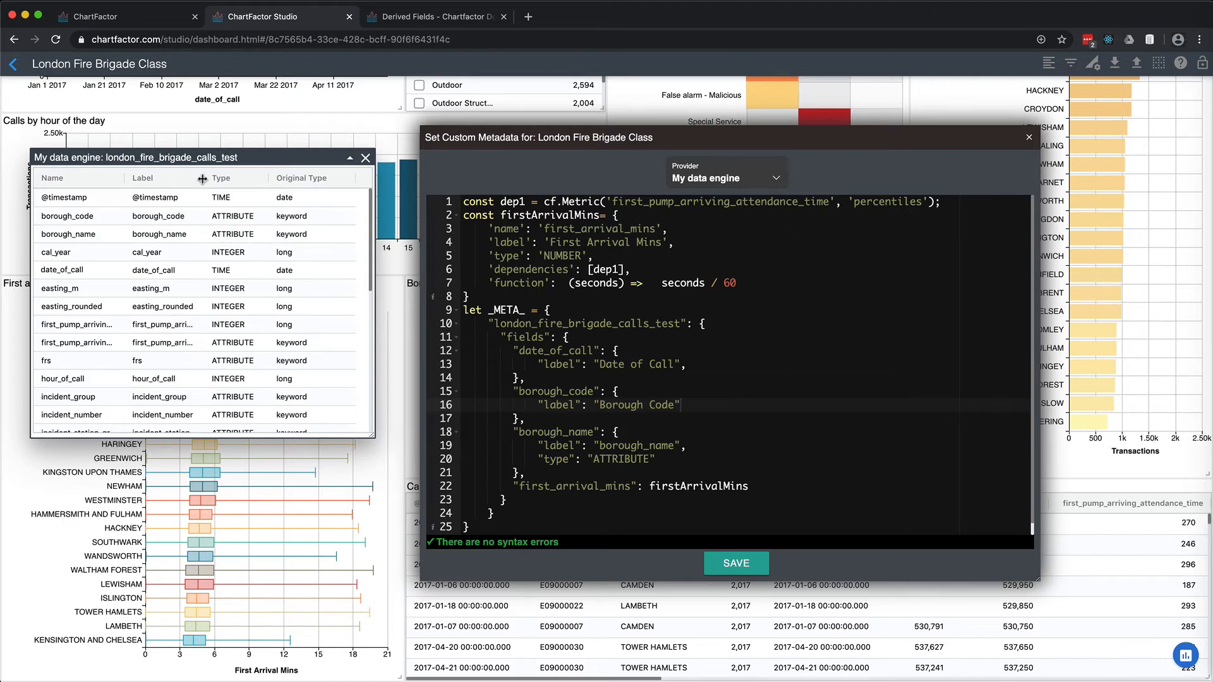
double_click(631, 446)
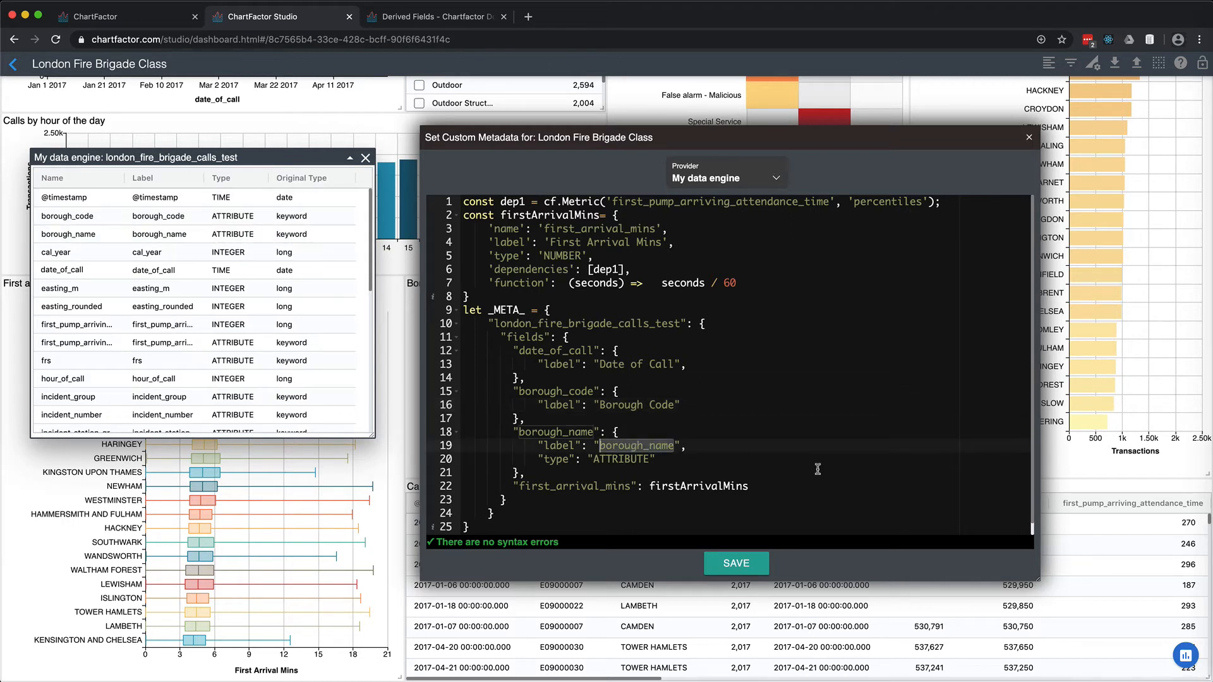
text(Borough)
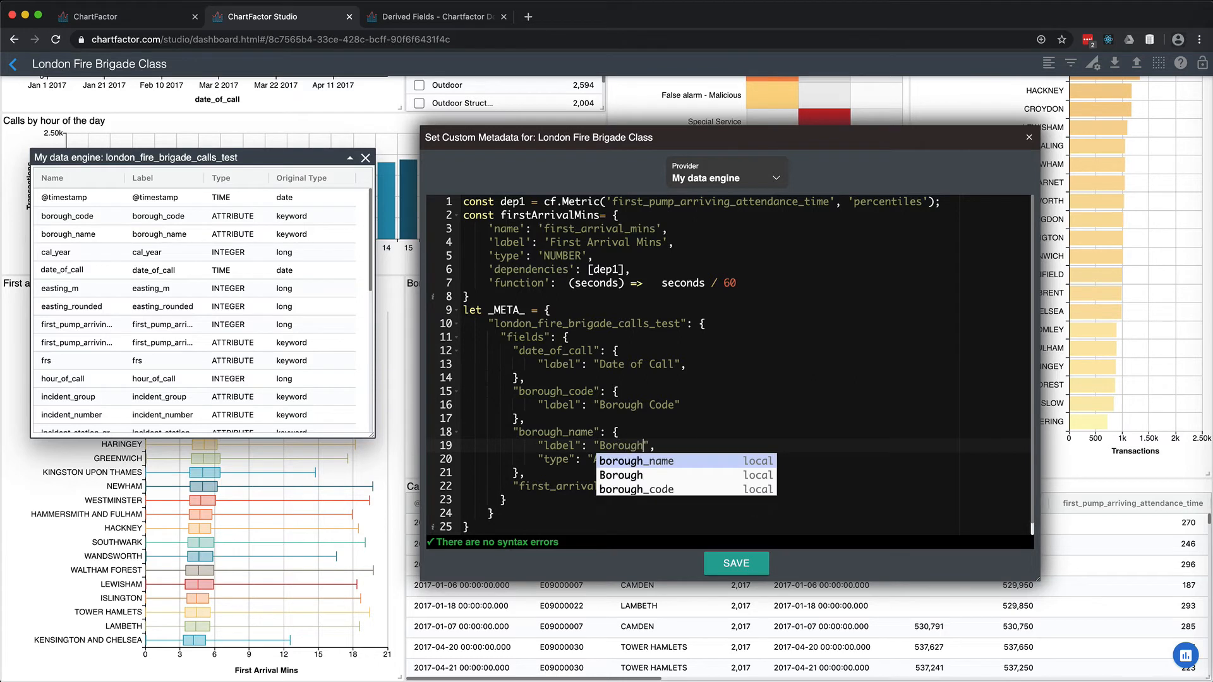
click(820, 440)
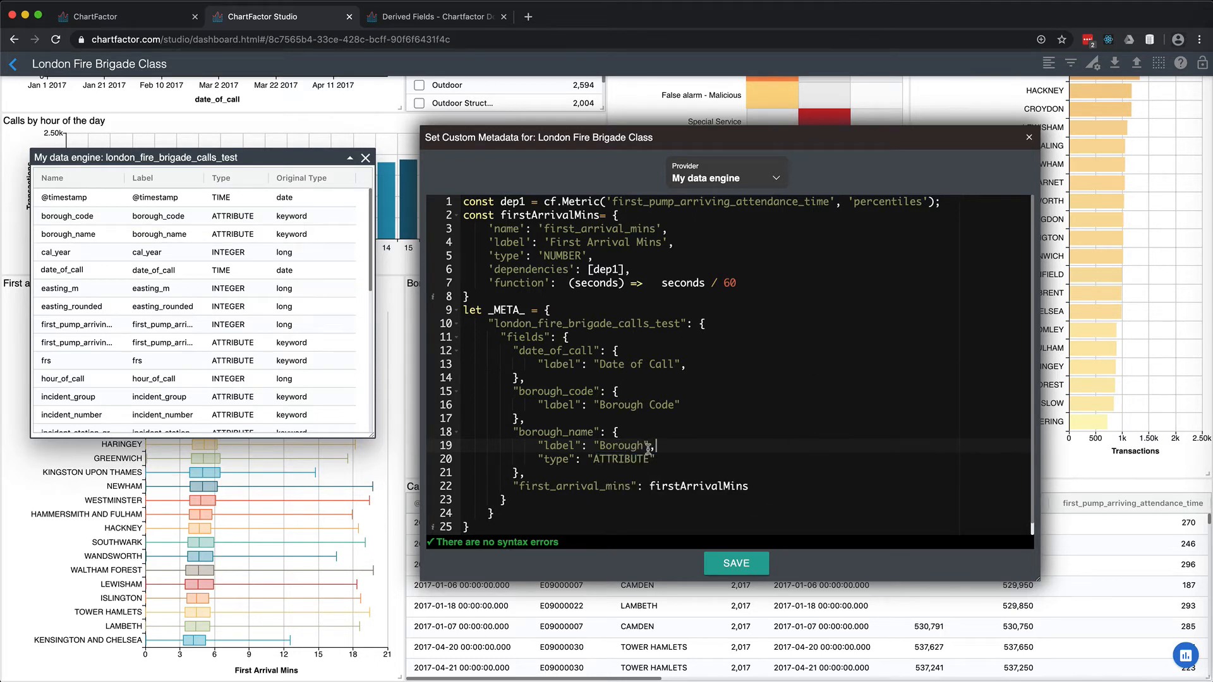
drag(650, 446, 656, 458)
key(BackSpace)
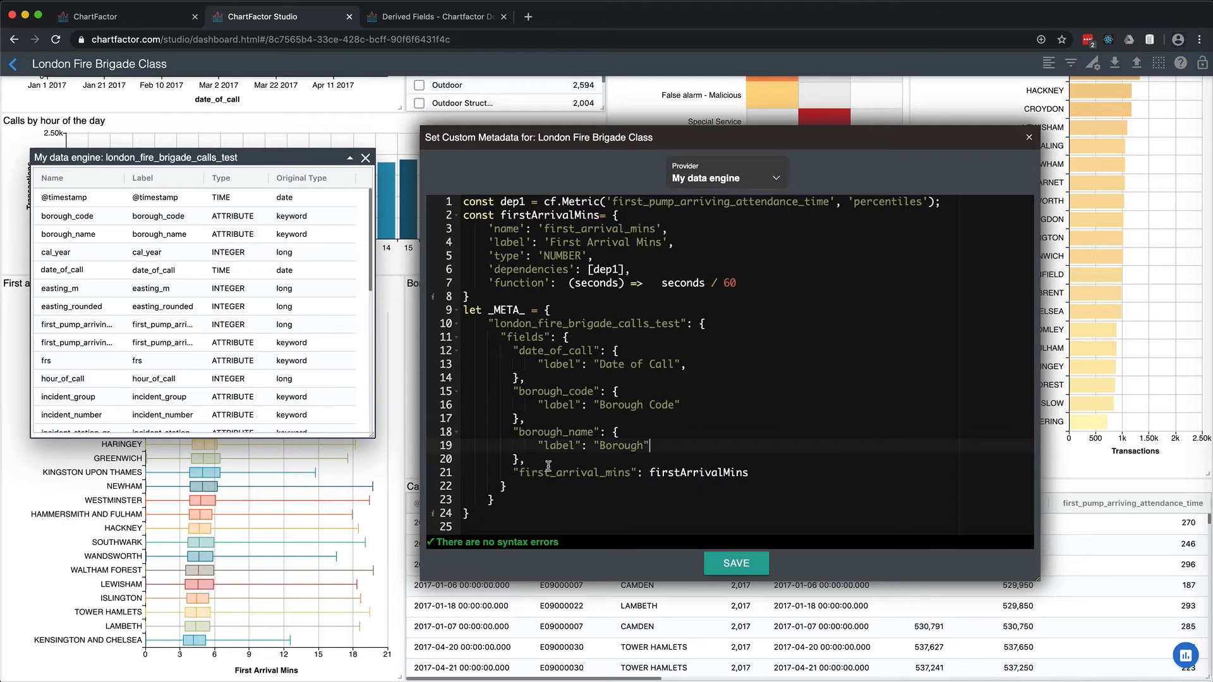
Filter the field list's names by "categ" and add the copied property_category as a new key after the borough_name entry
click(609, 462)
key(Return)
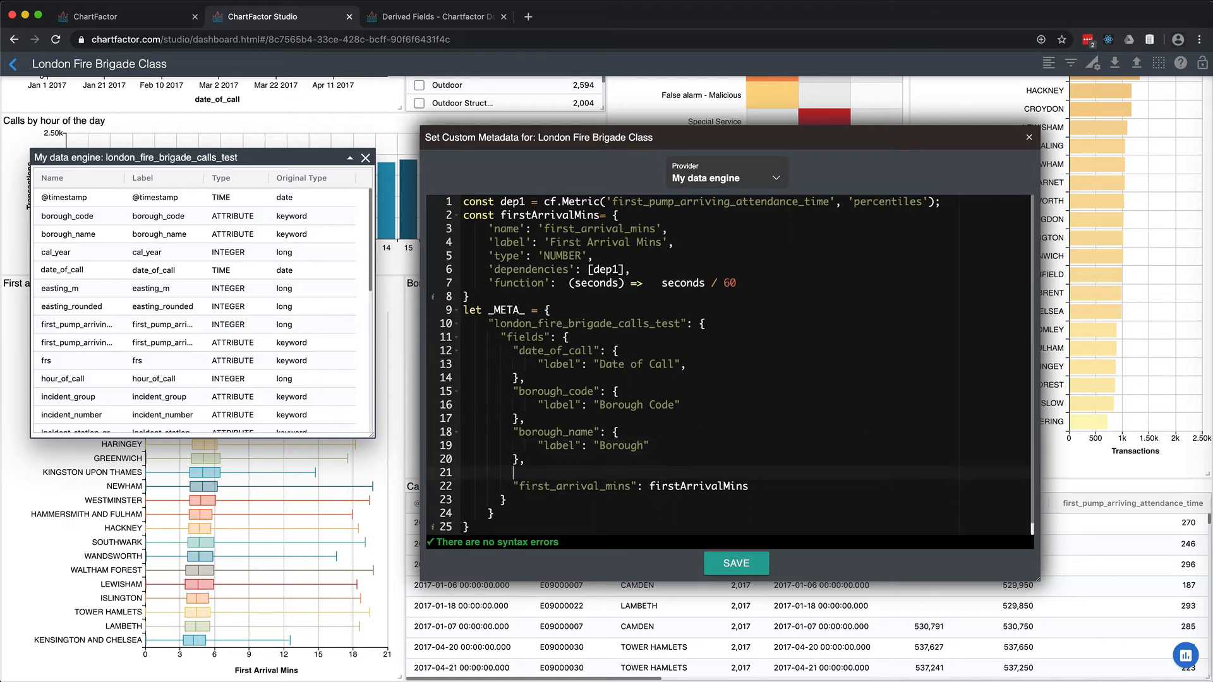
click(112, 181)
text(categ)
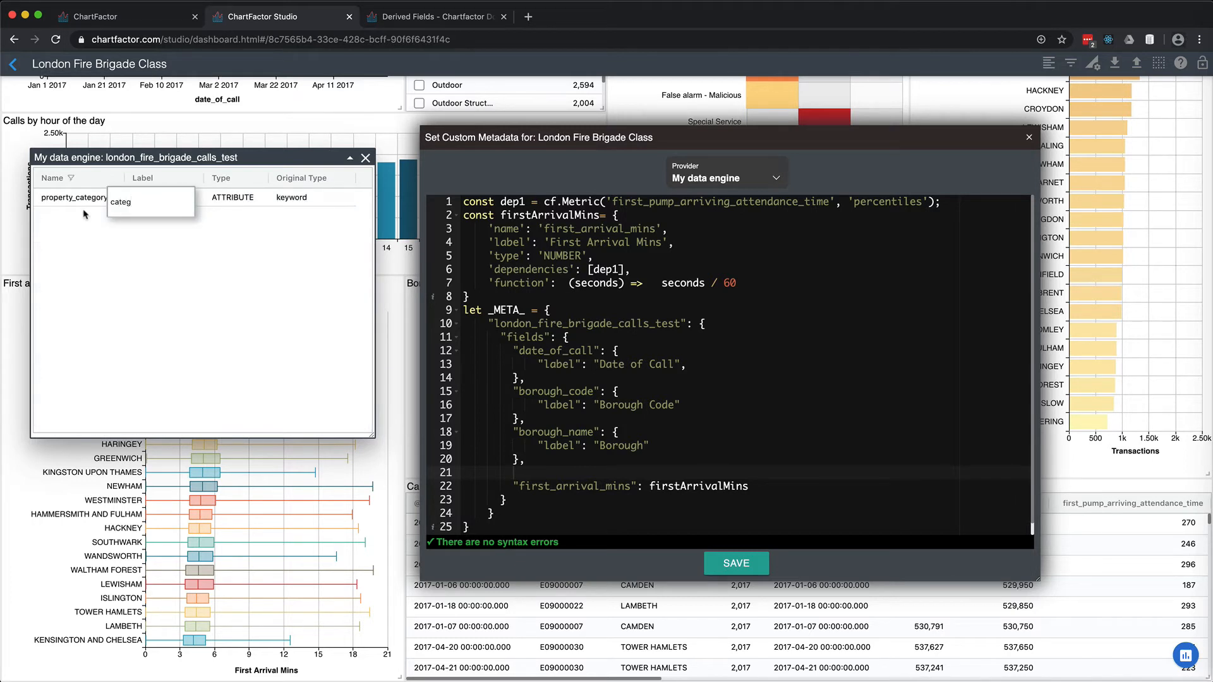
click(65, 201)
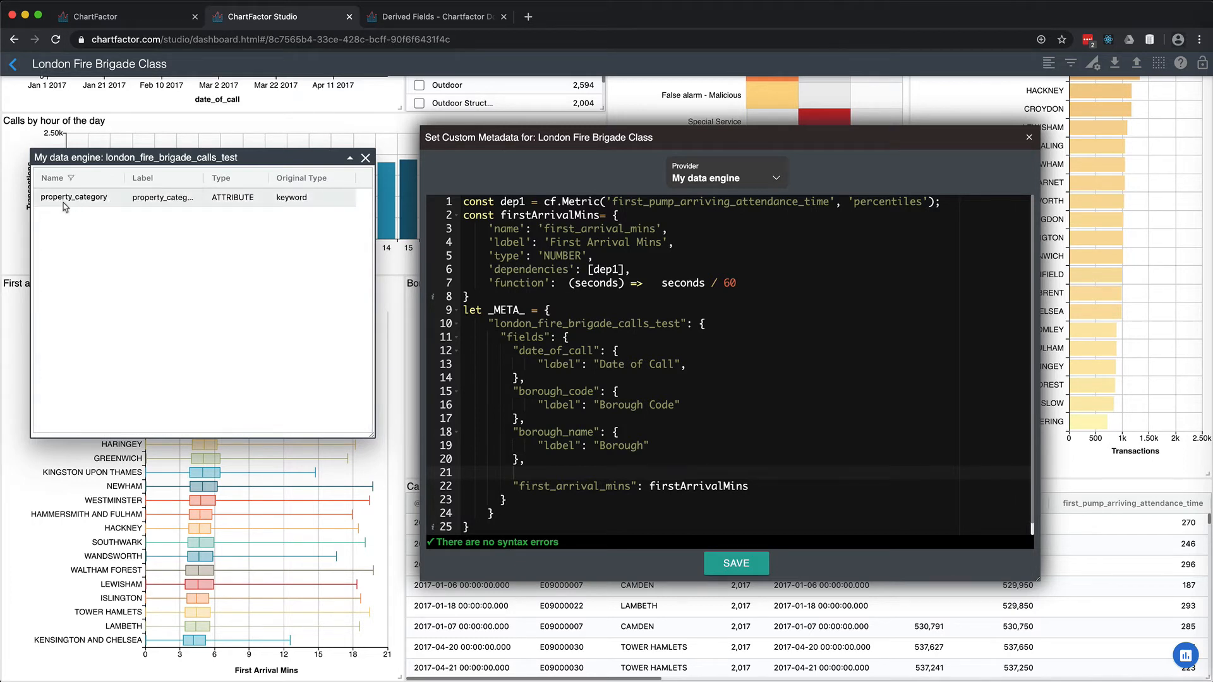
click(116, 185)
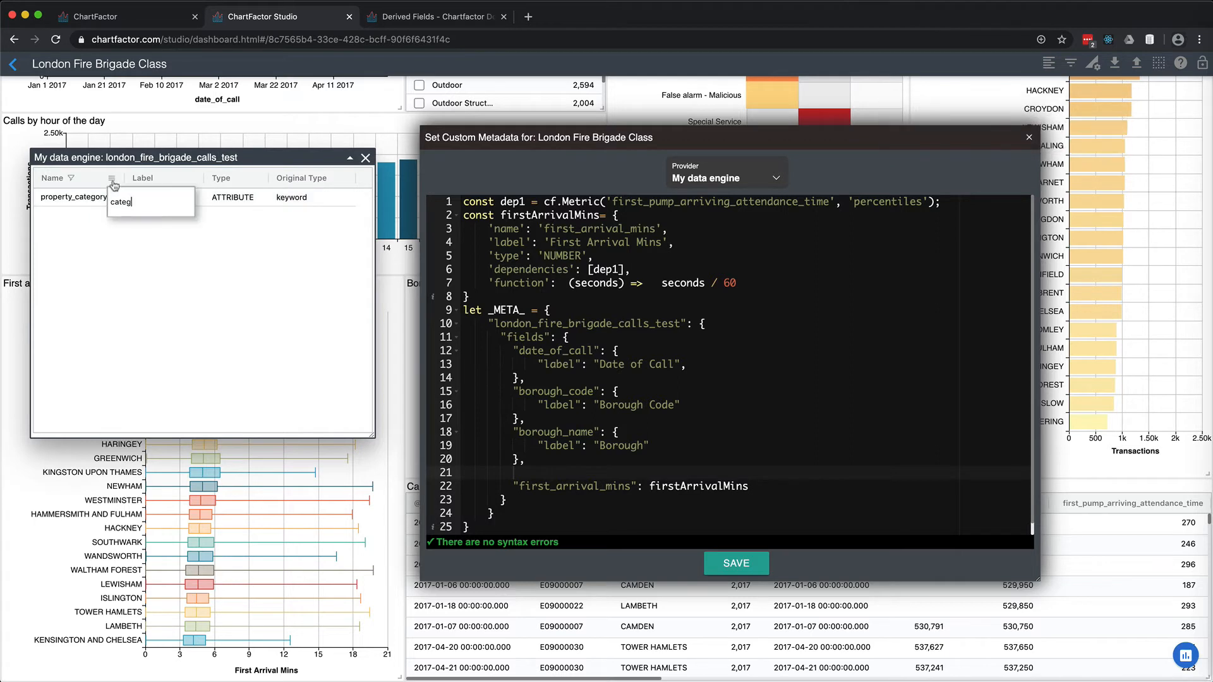
click(83, 204)
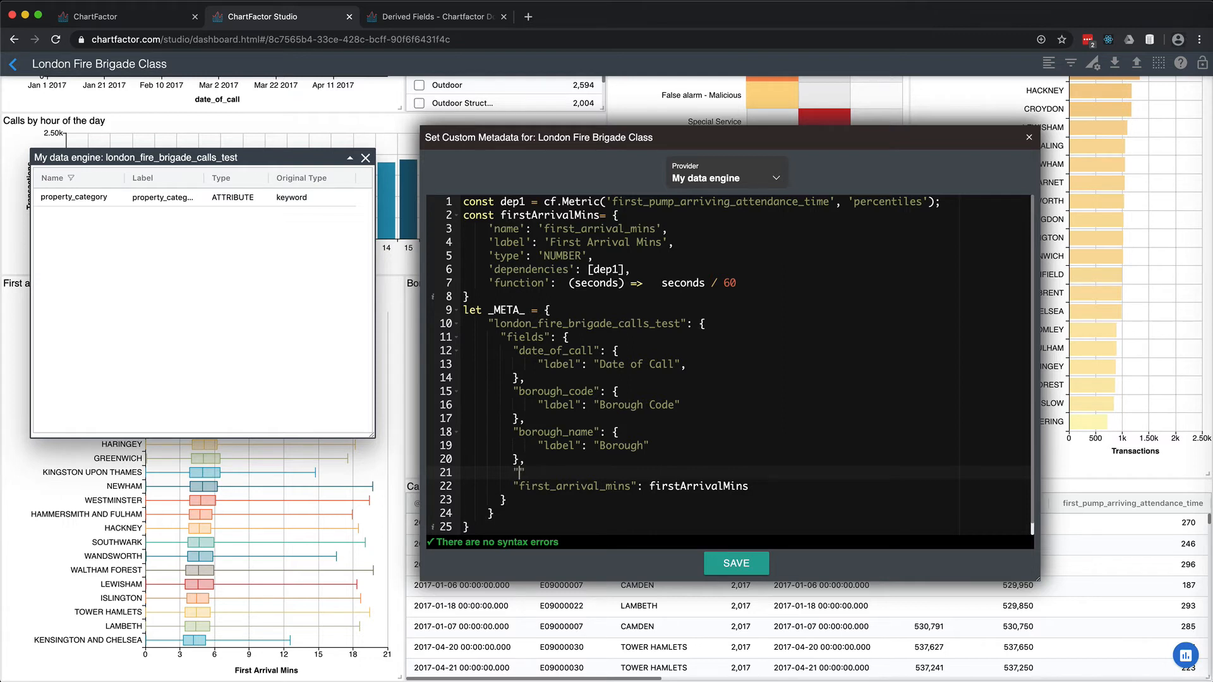
key(super+v)
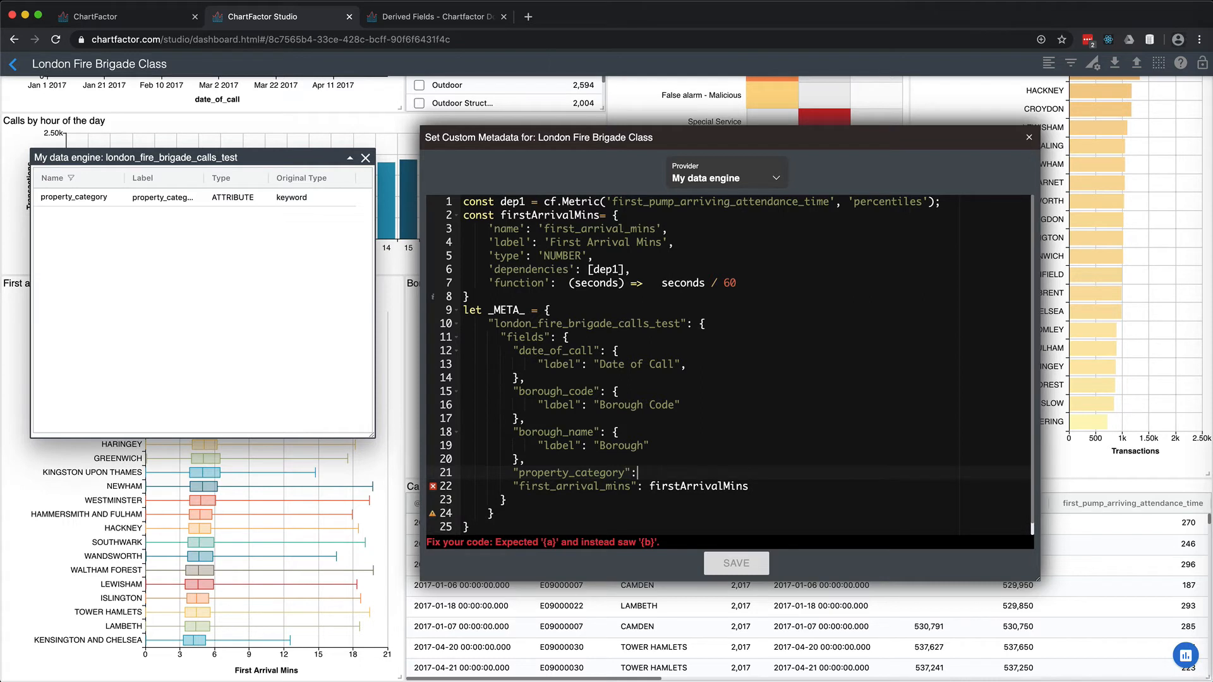
Give the property_category entry the label "Property Category", indent it like the other labels, and end the entry with a comma
text({)
key(Return)
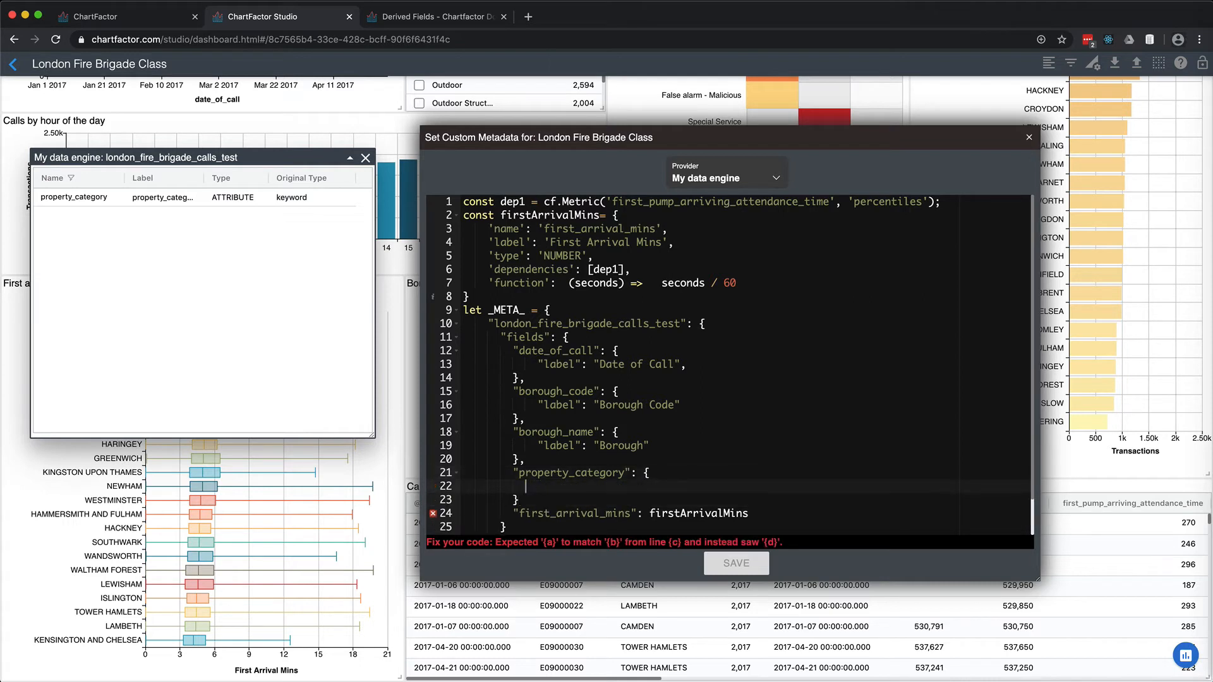
text(")
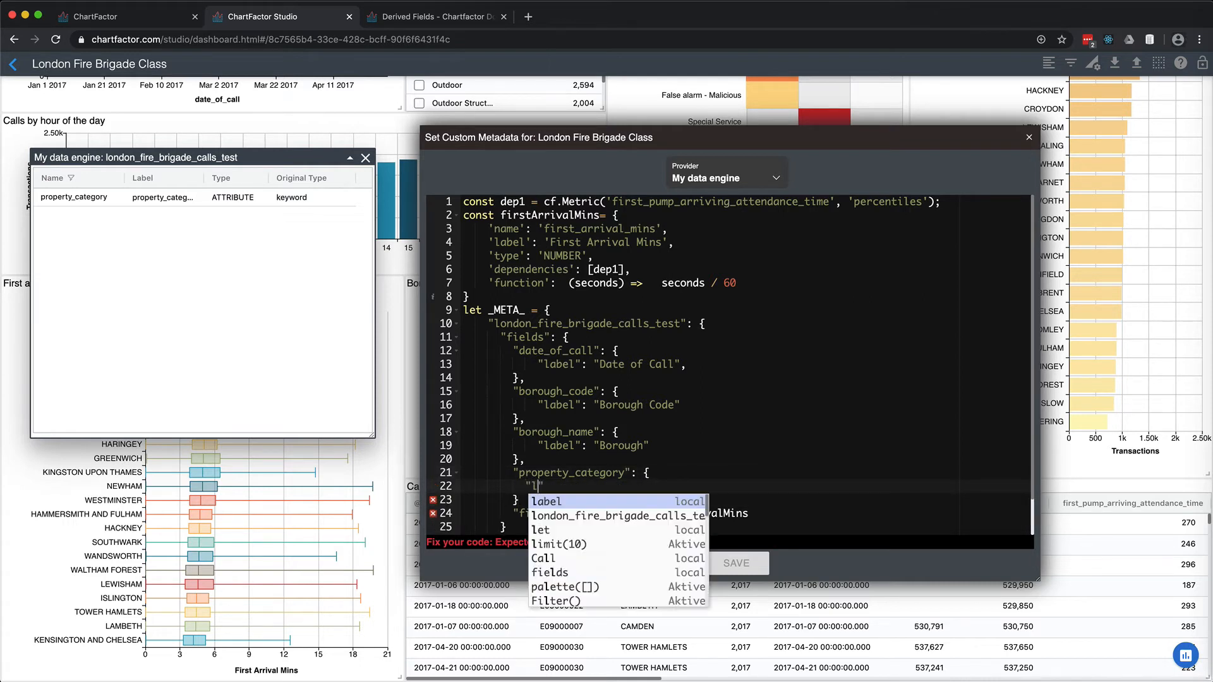
text(label": )
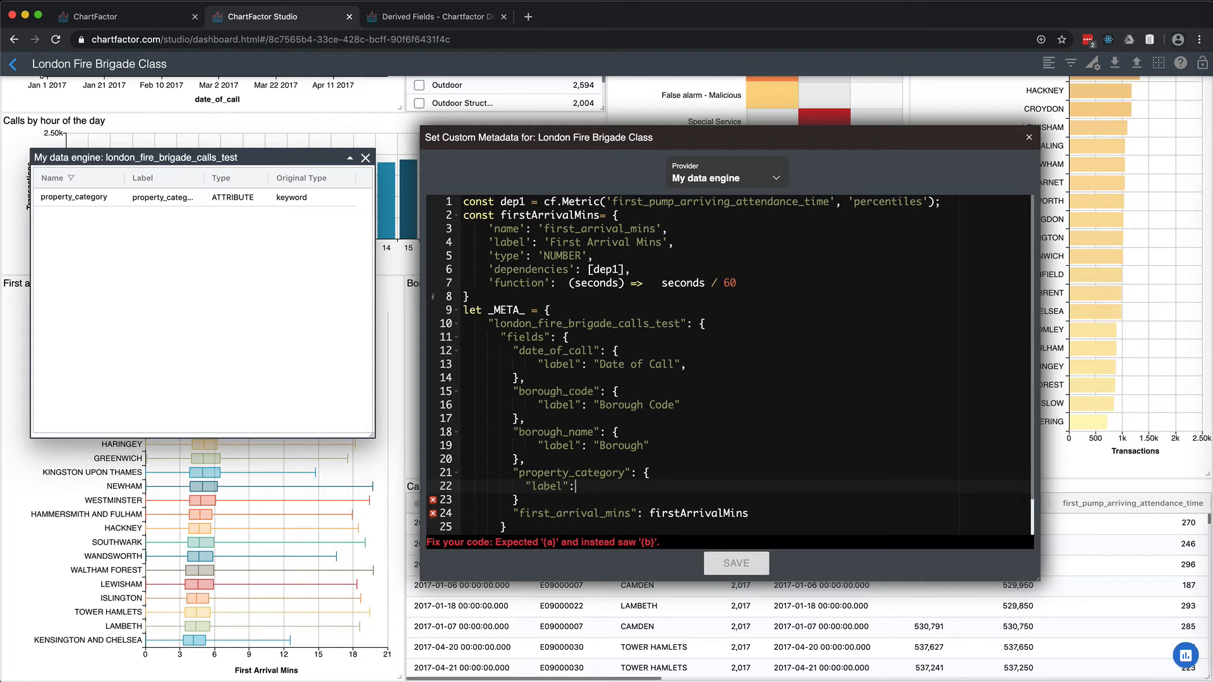
text("Property )
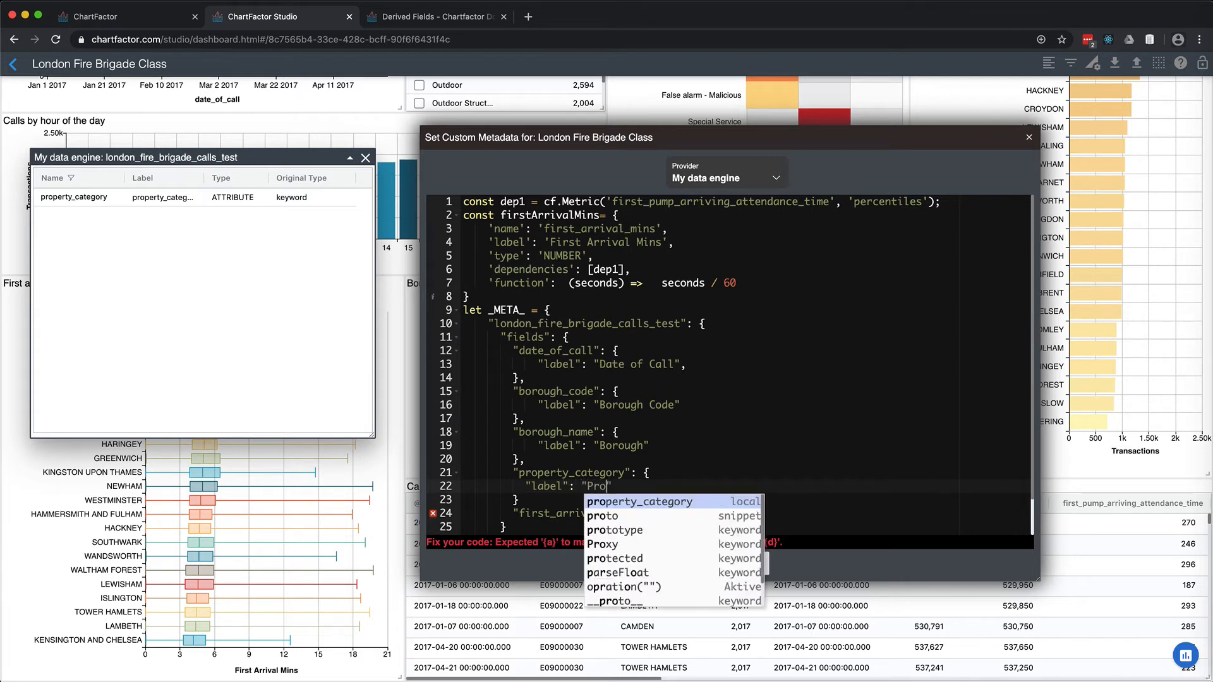
text(Category)
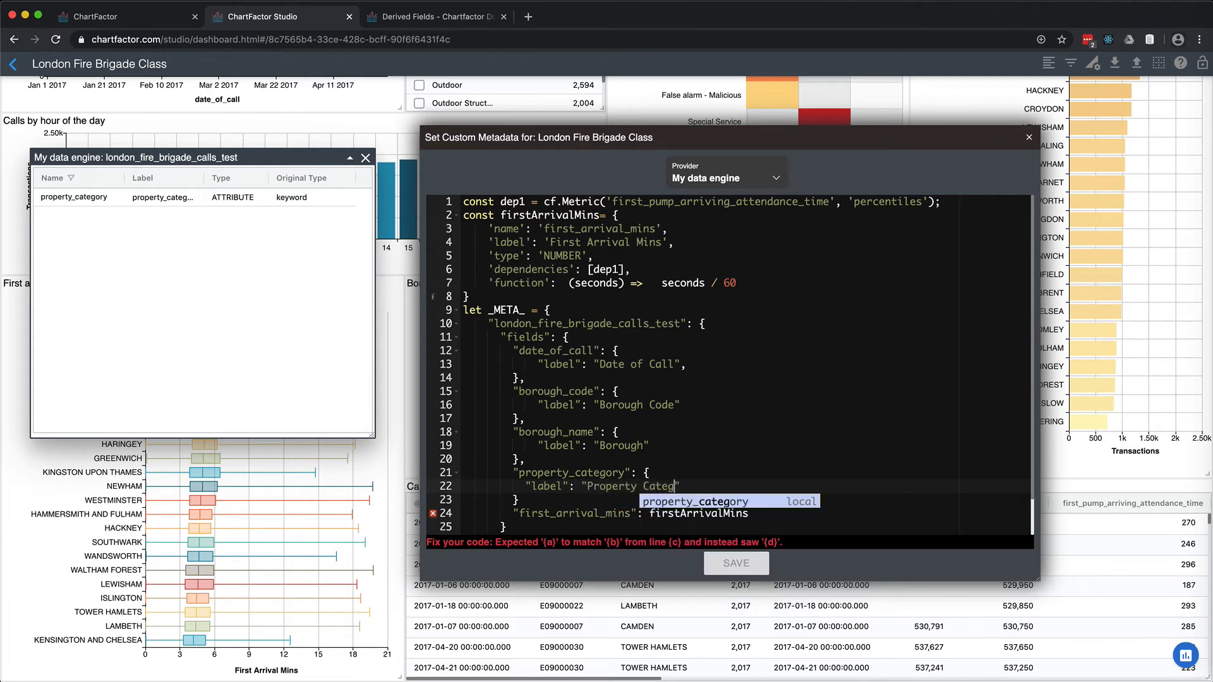
click(524, 486)
key(Tab)
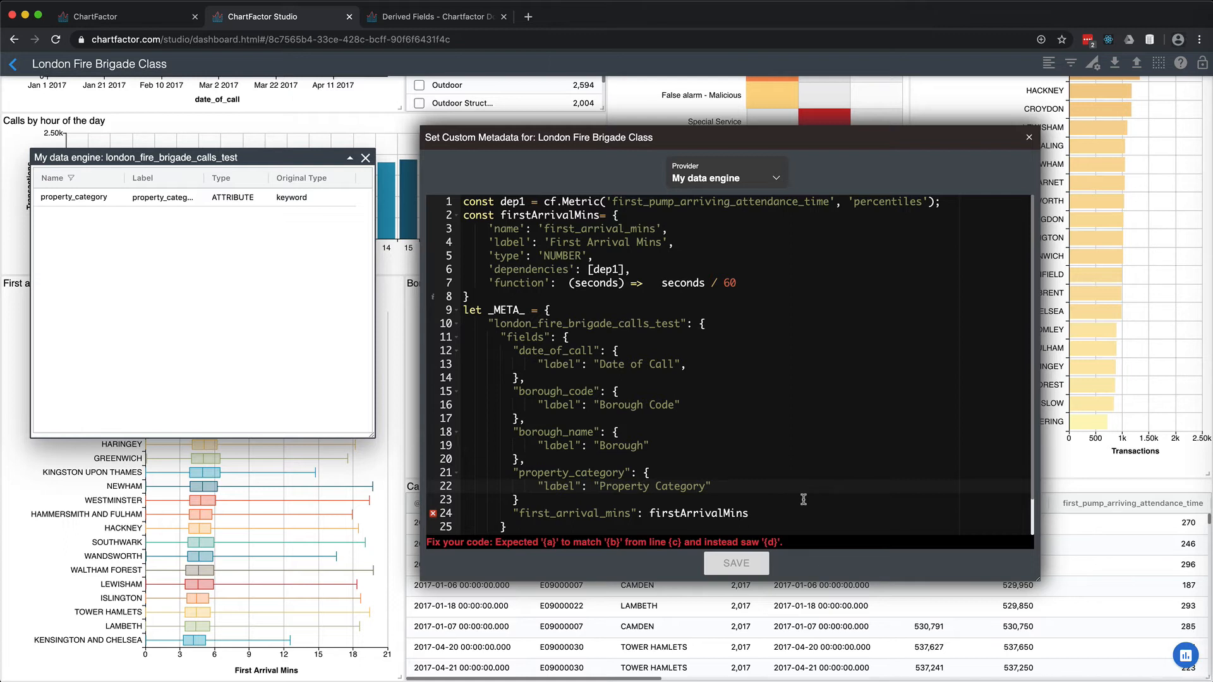
click(569, 499)
text(,)
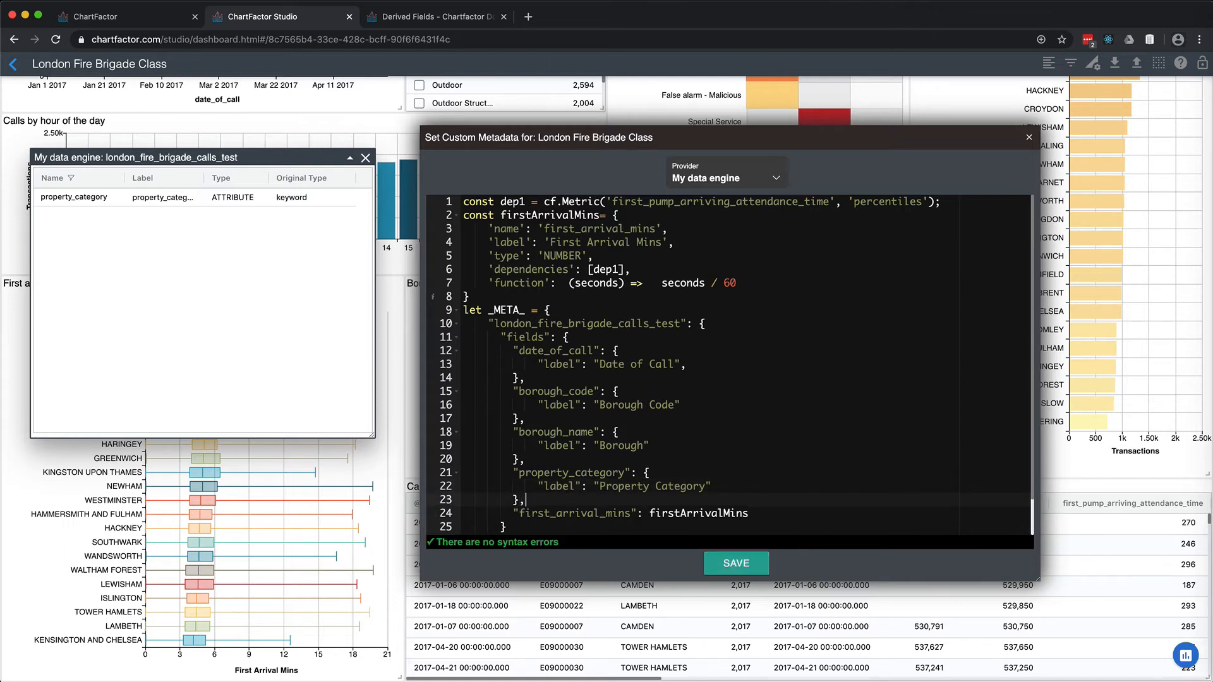
Filter the field list's names by "hour" and add the copied hour_of_call as a new key after the property_category entry
key(Return)
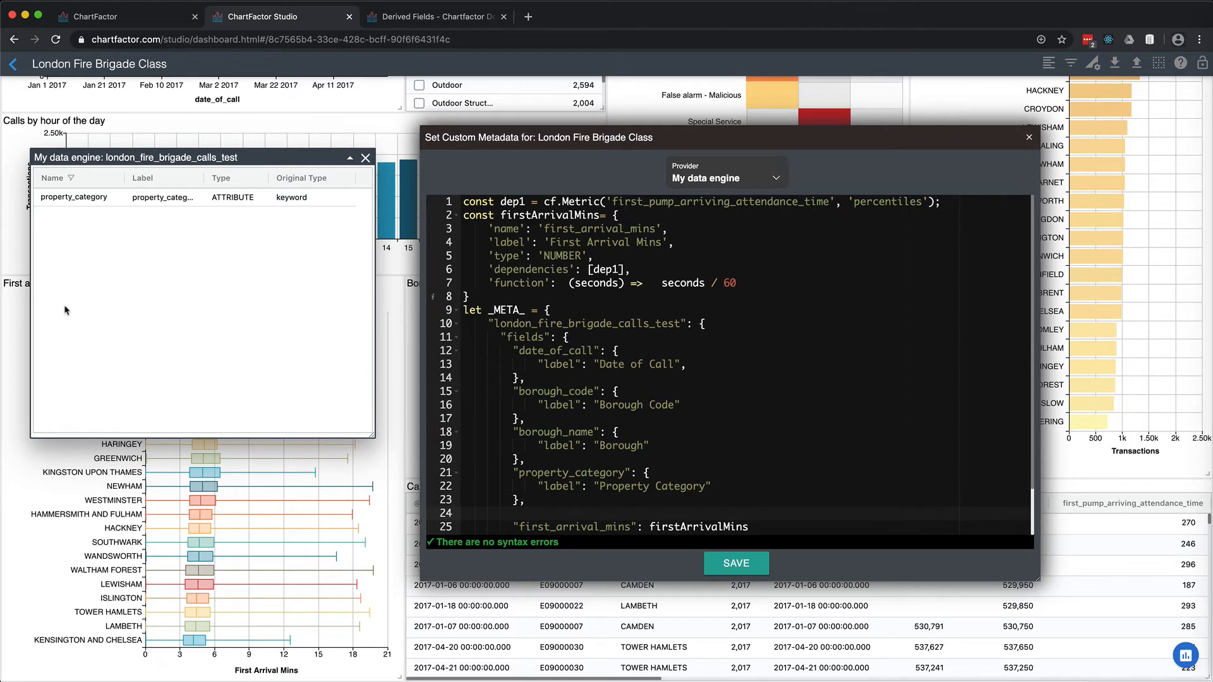
click(112, 180)
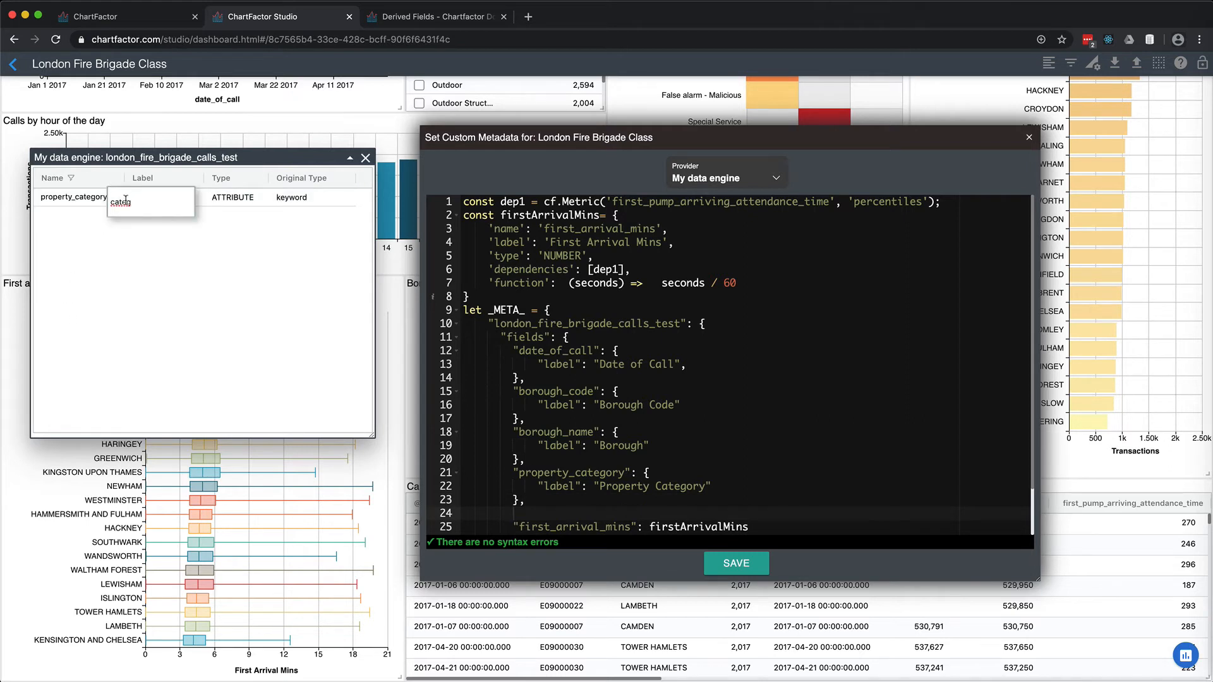
double_click(123, 202)
text(hour)
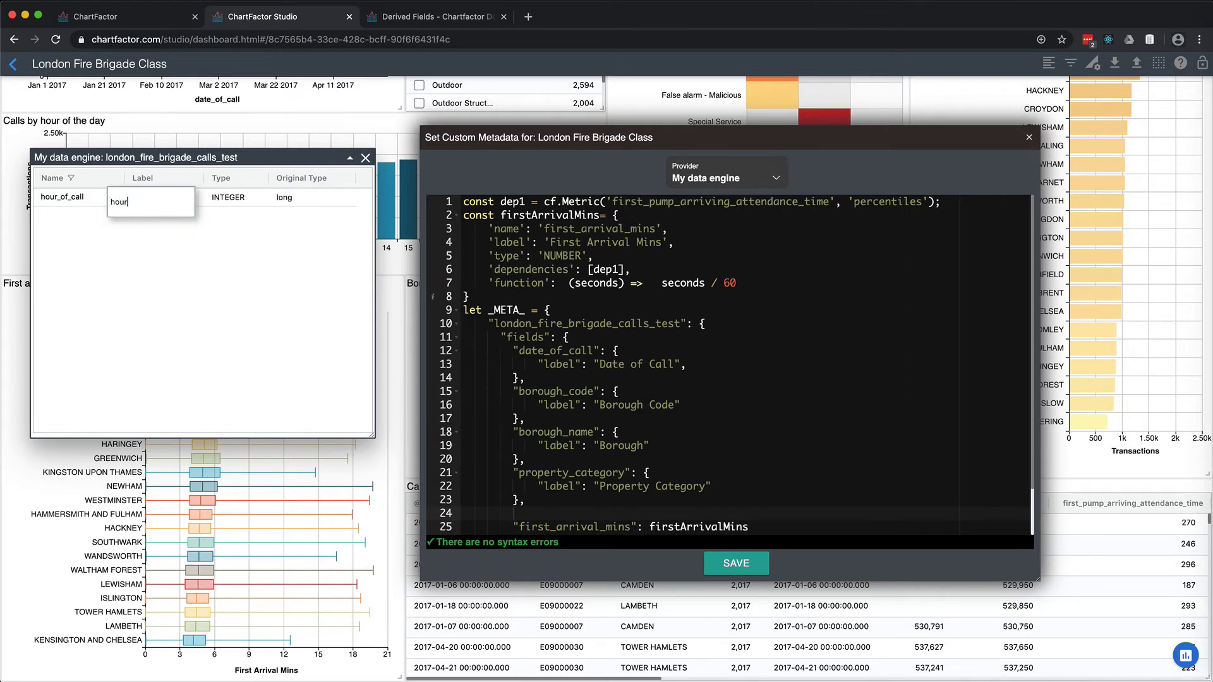
click(61, 201)
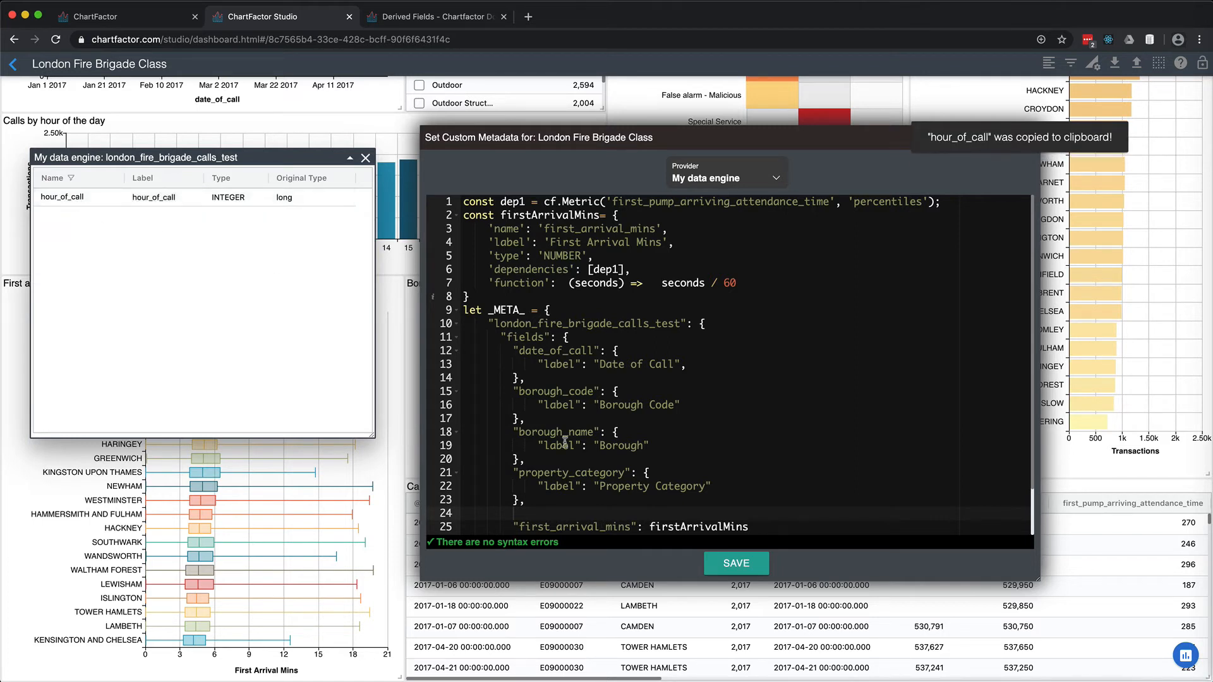
text(")
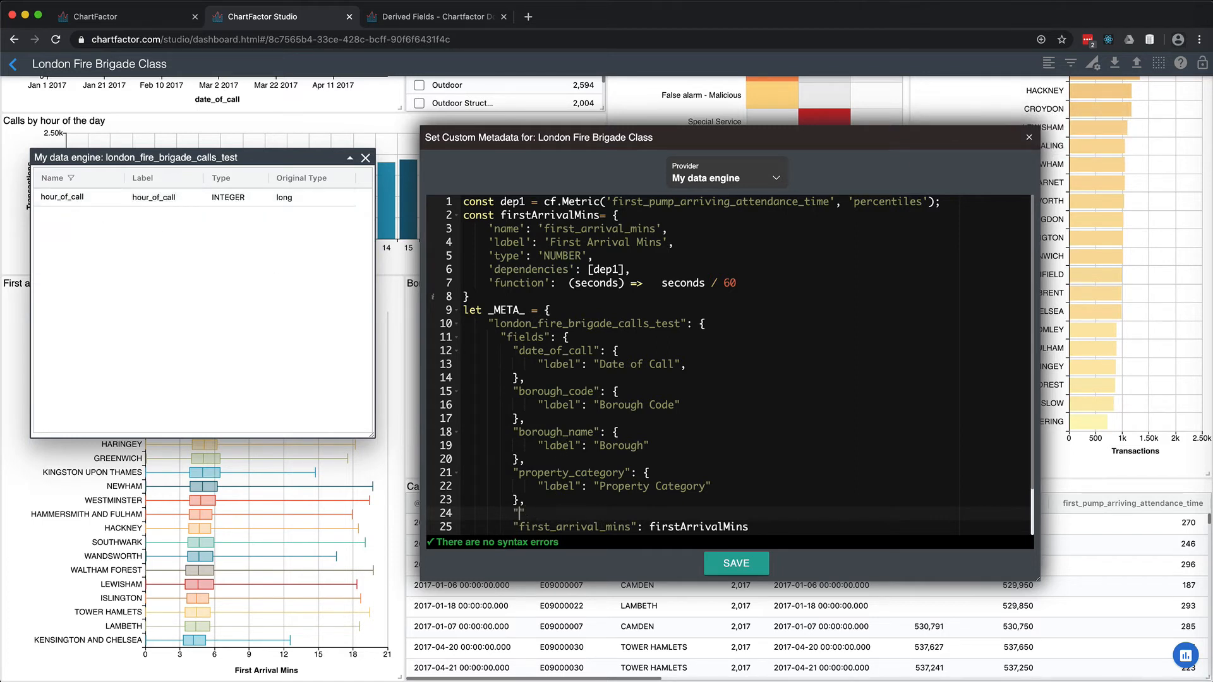
key(super+v)
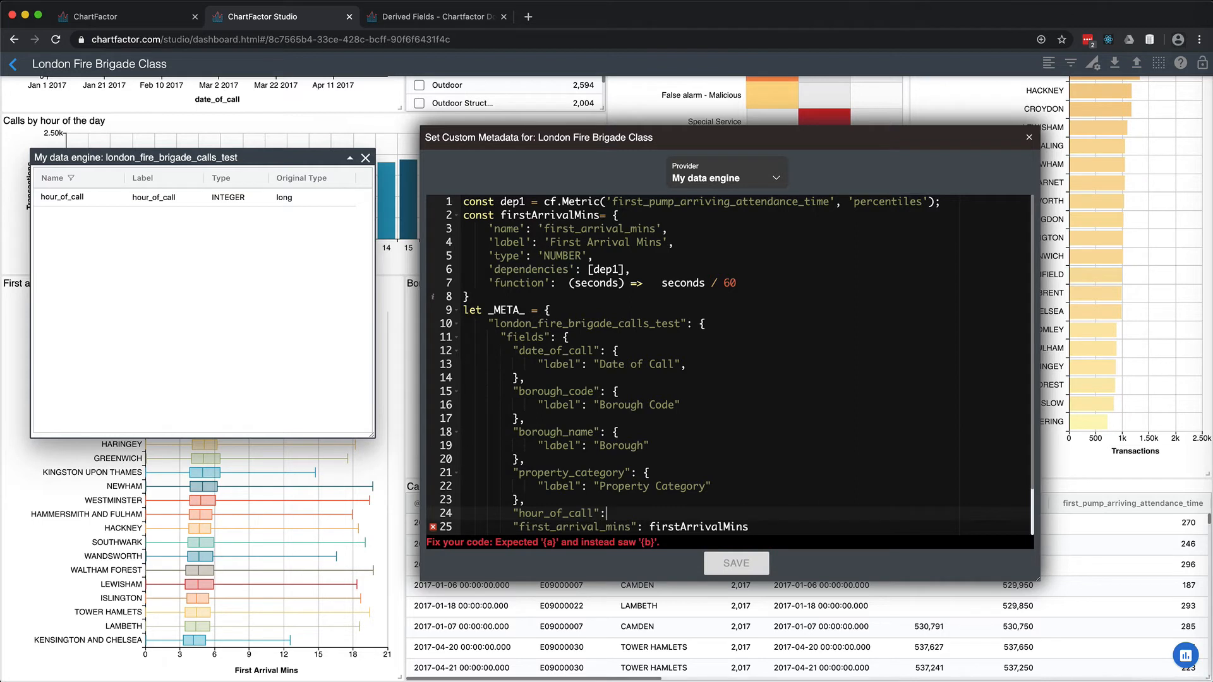
Give the hour_of_call entry the label "Hour of Call" and end the entry with a comma
key(Return)
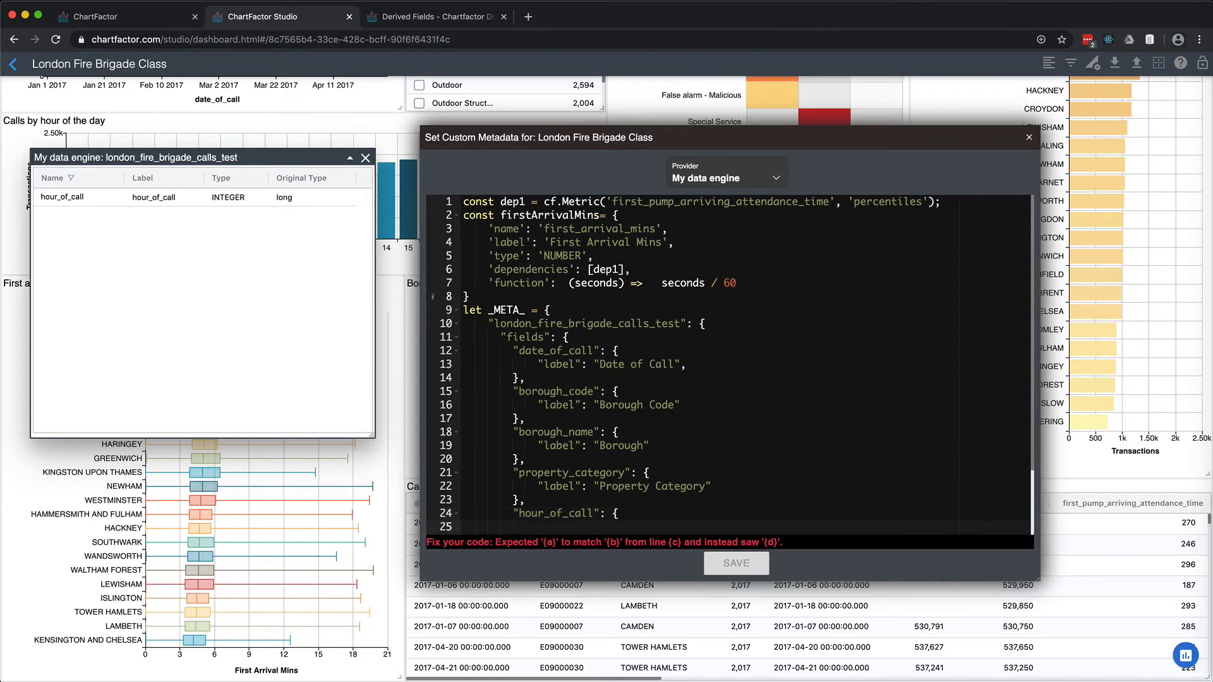
text("label)
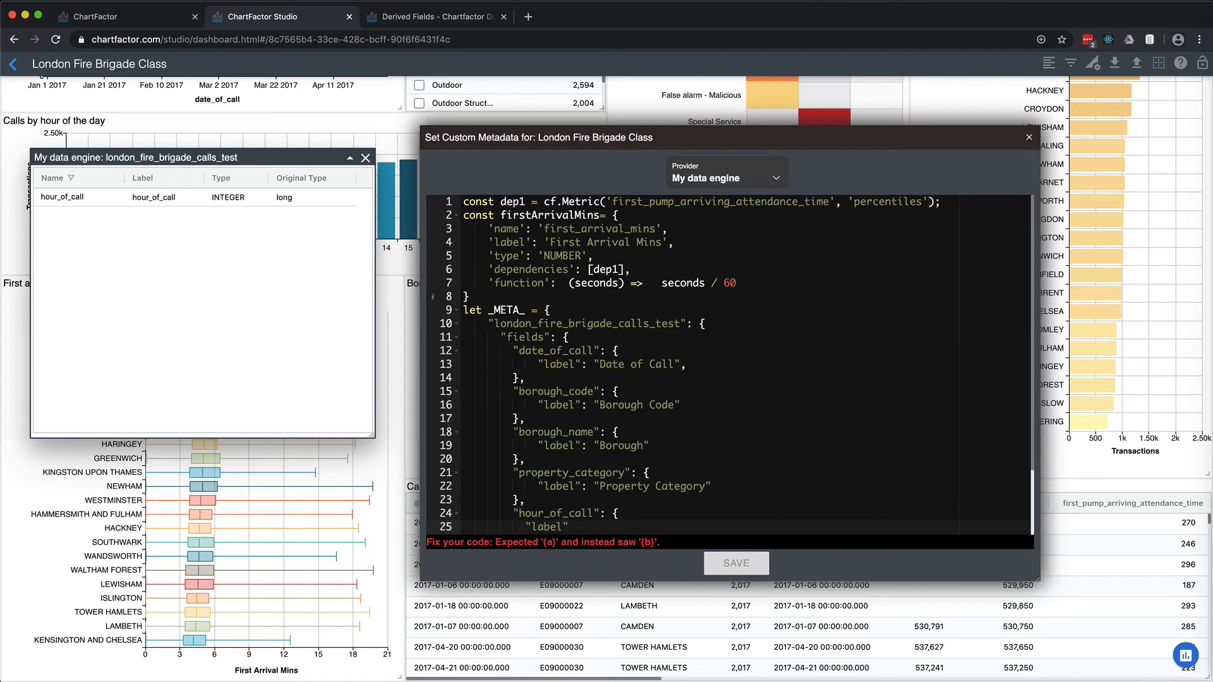
text(": "Hour )
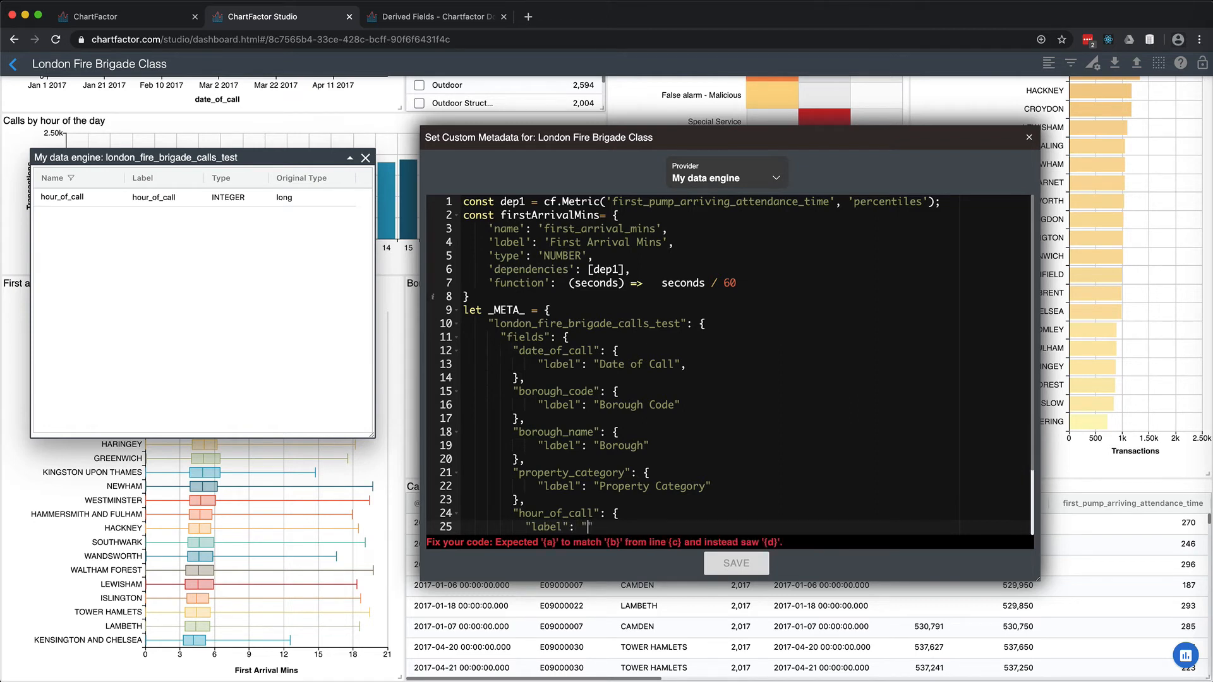
text(of Call)
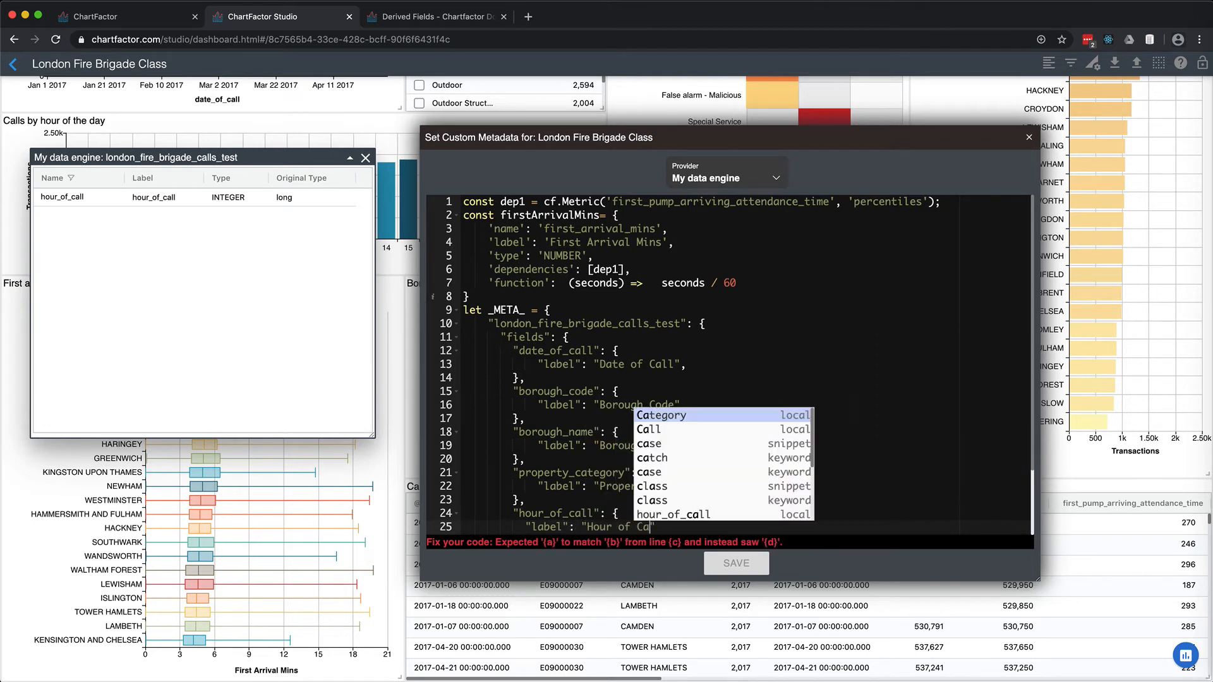
key(Escape)
scroll(820, 499, down, 3)
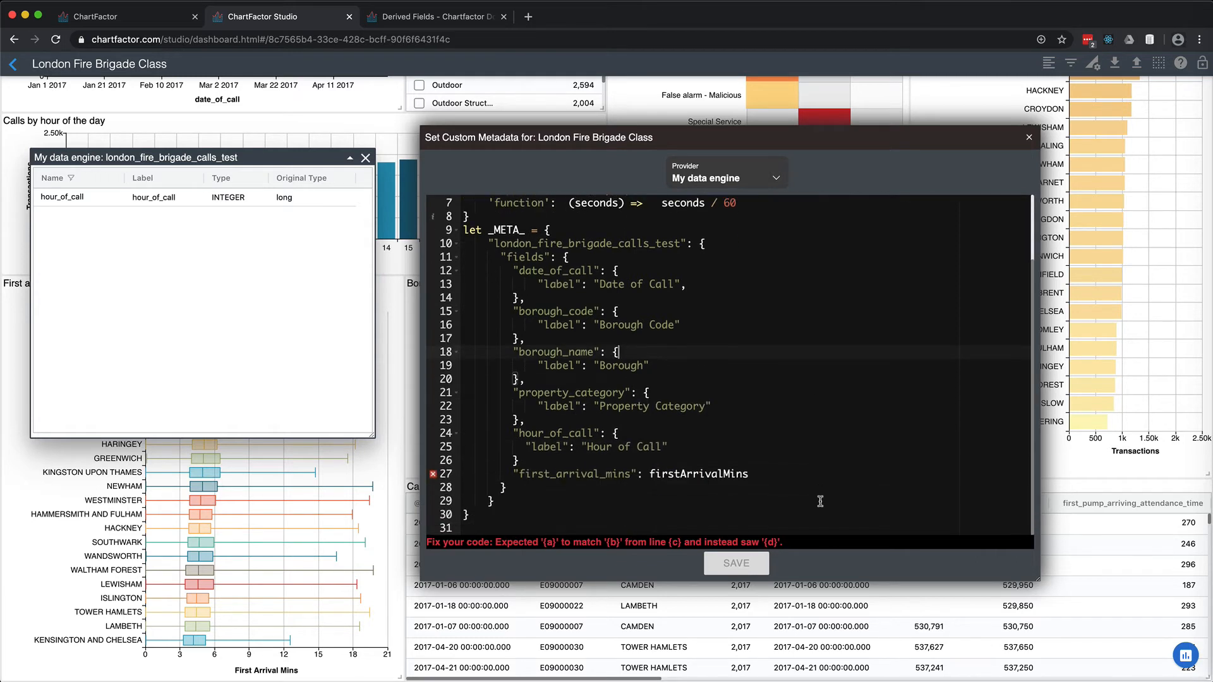
click(569, 461)
text(,)
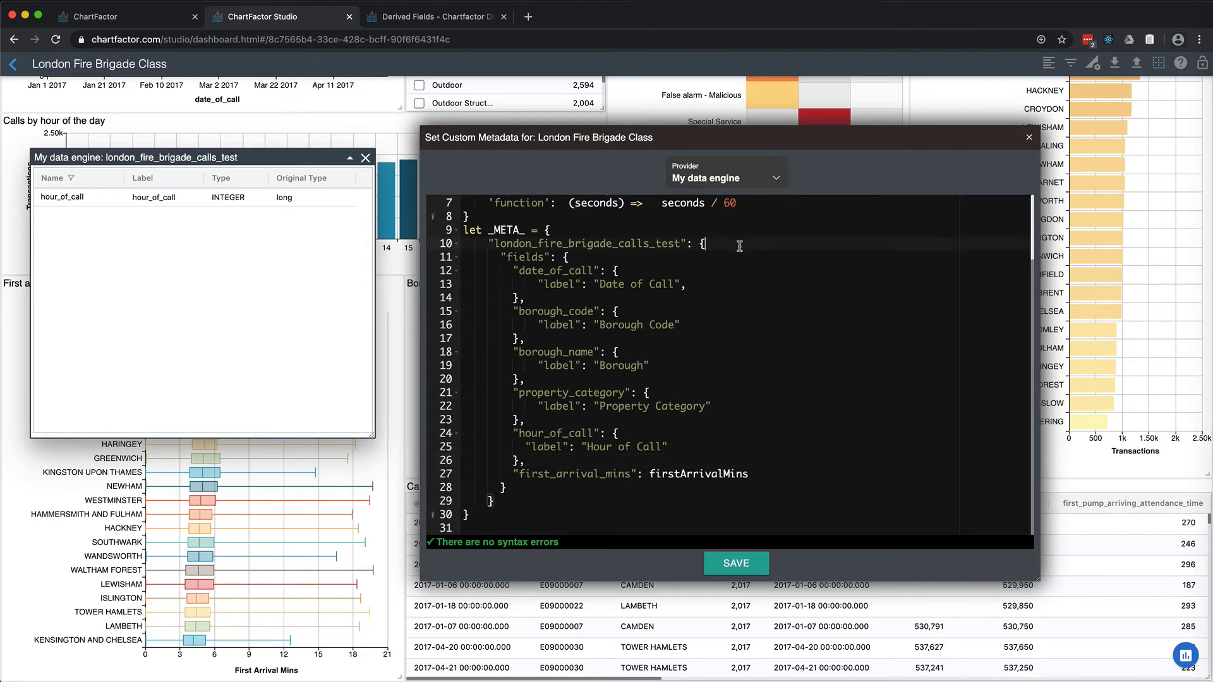
Add a "count" object ending with a comma inside london_fire_brigade_calls_test, directly above the "fields" entry
key(Return)
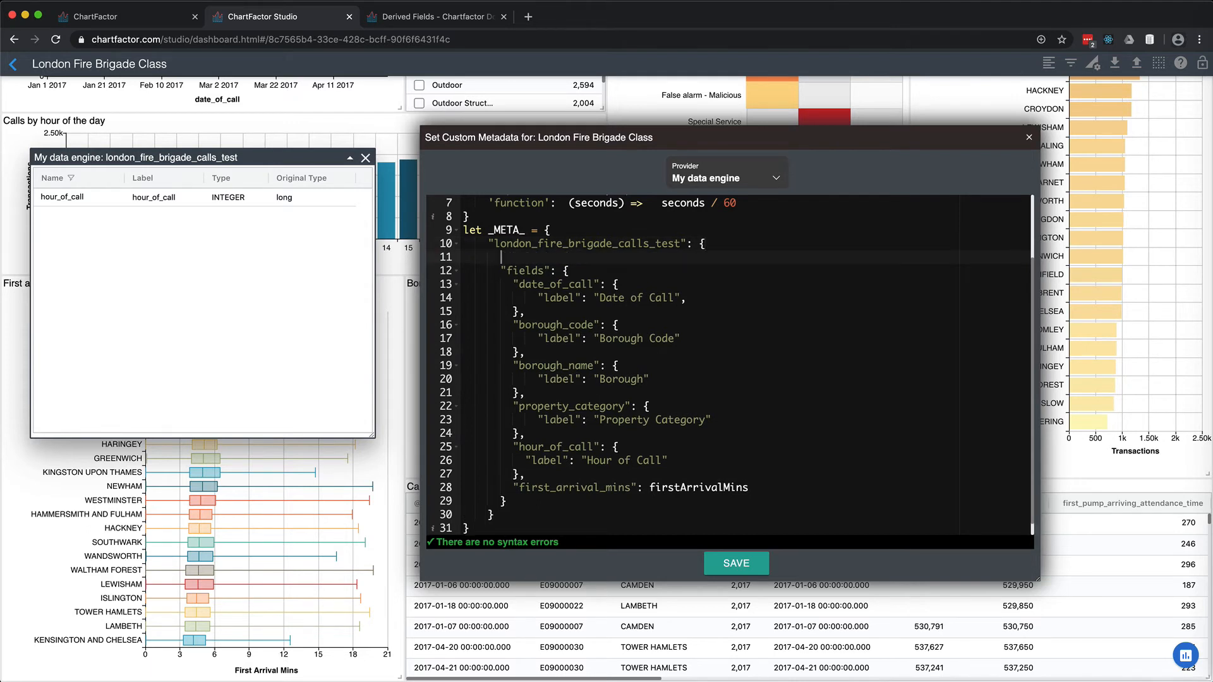
text("count)
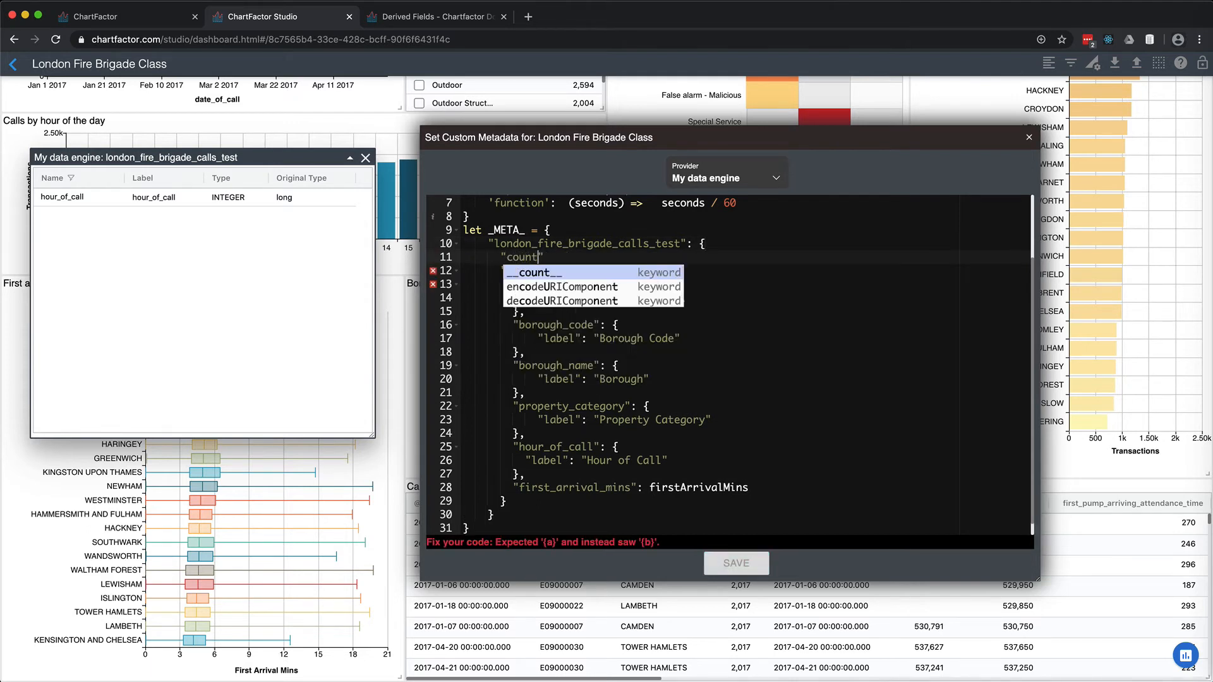
text(")
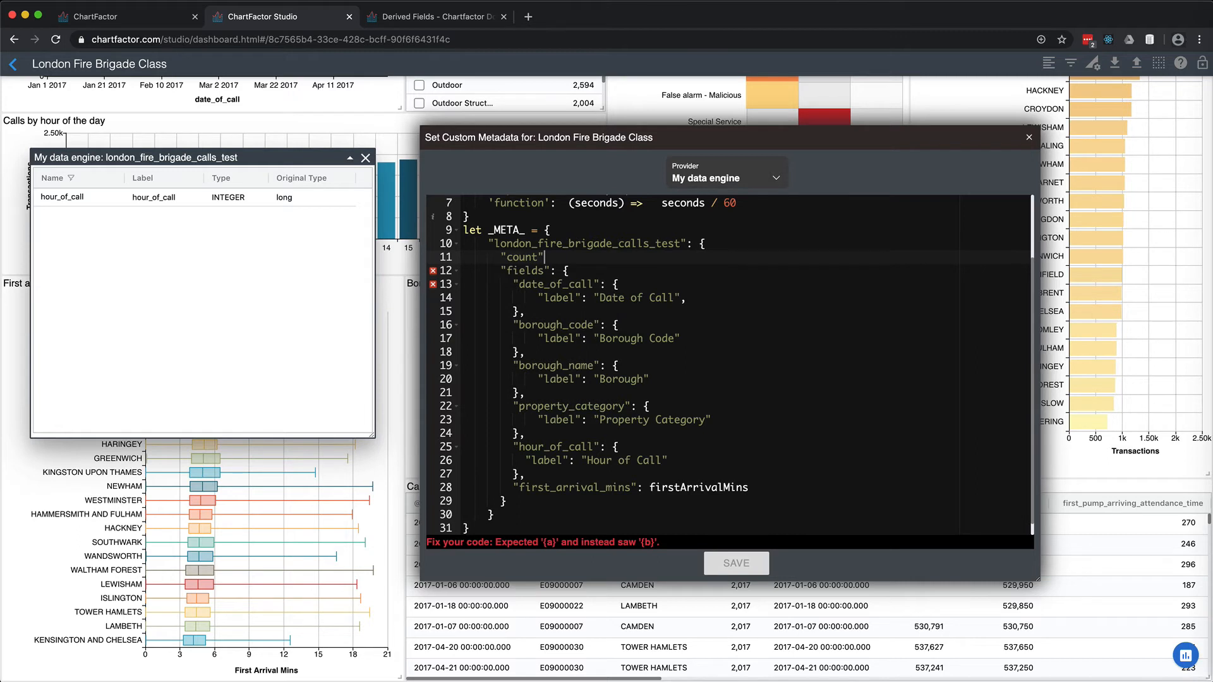
text(: {)
key(Return)
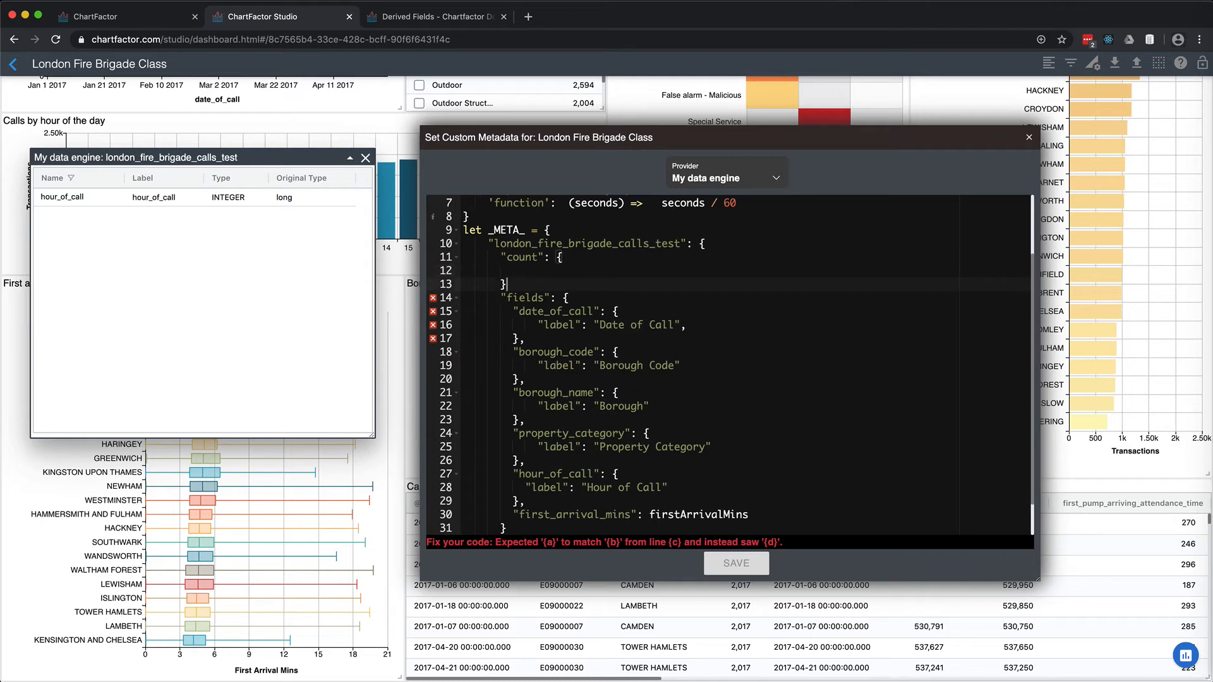
text(,)
key(Up)
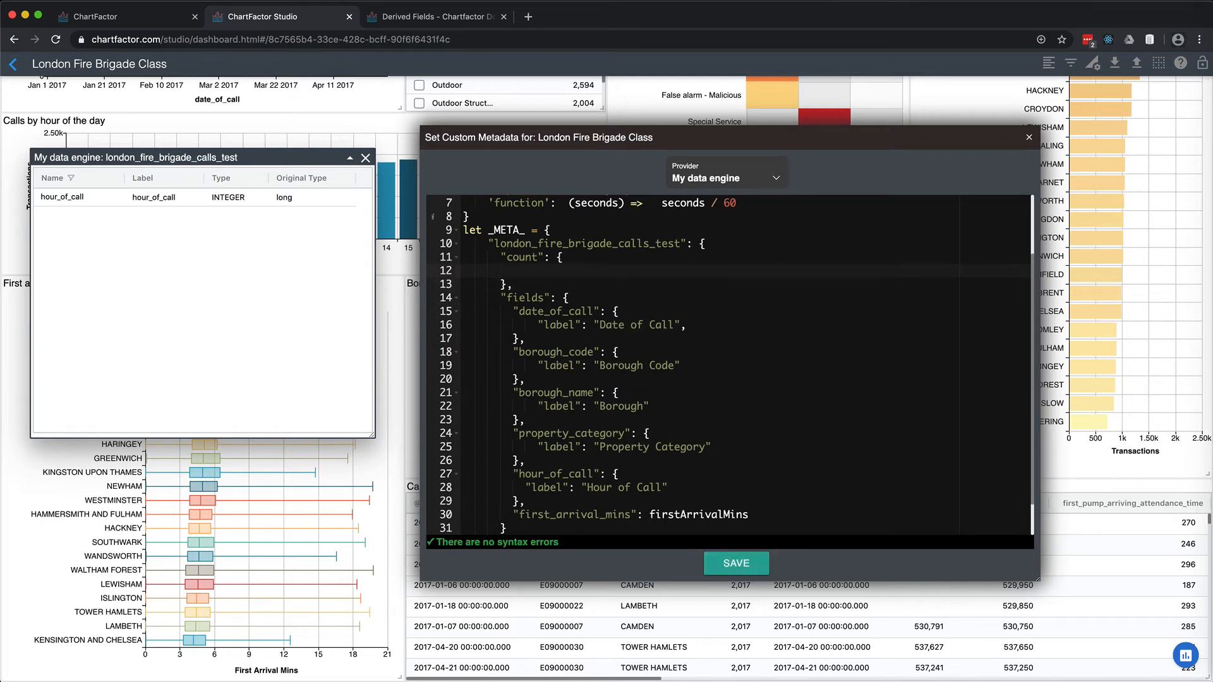
Give the count entry the label "Calls" and save the custom metadata
text("label")
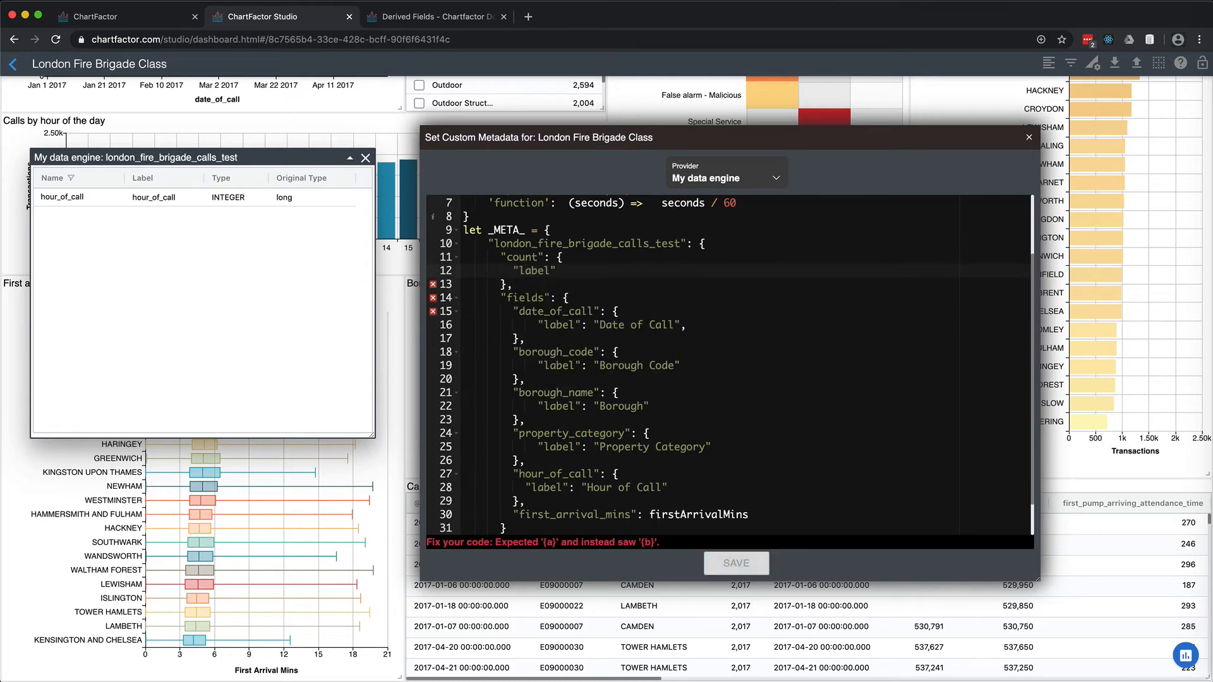
text(: )
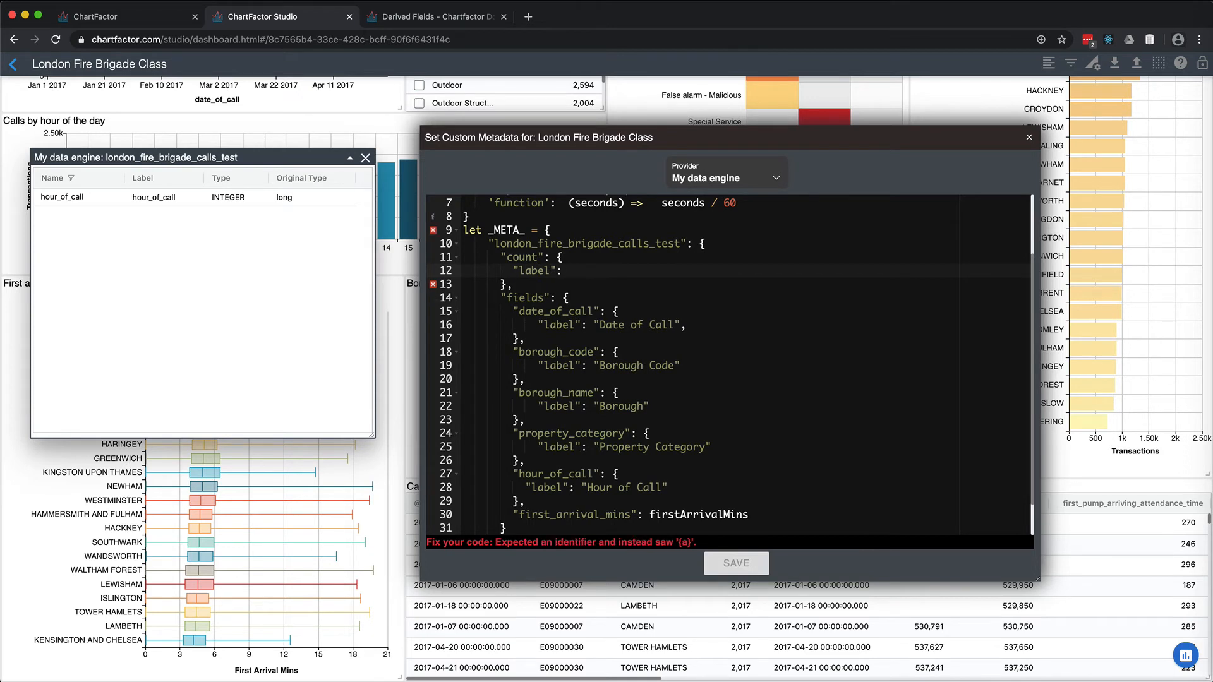
text("Calls)
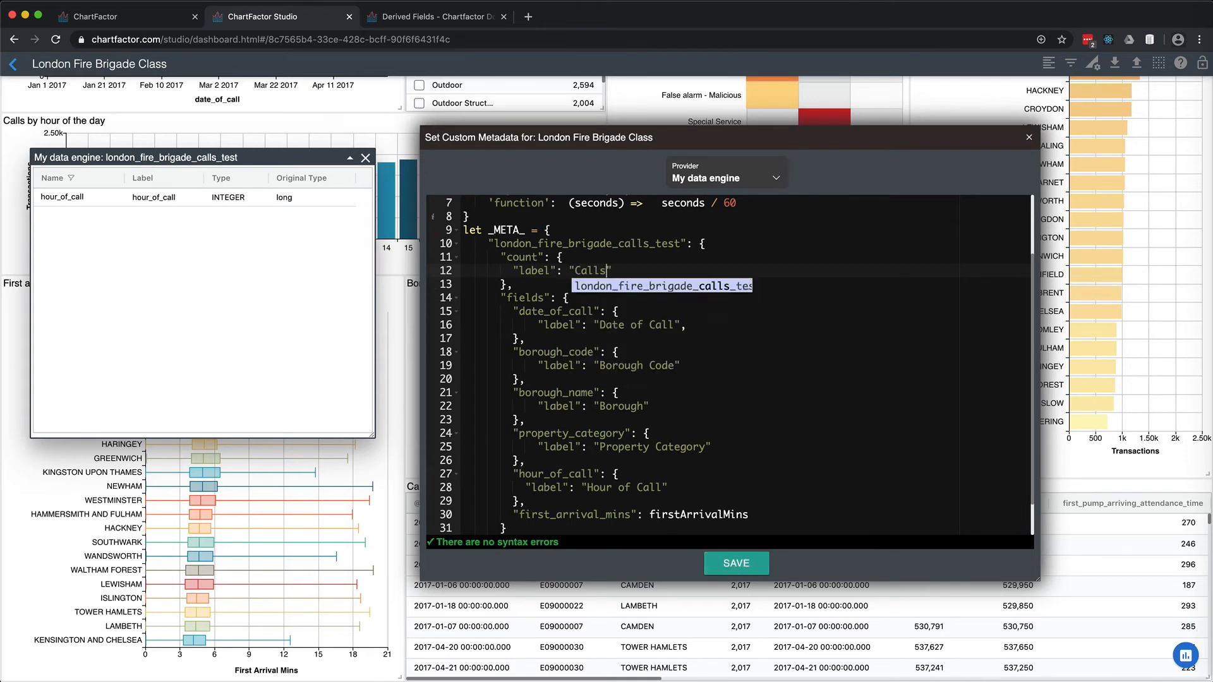
text(")
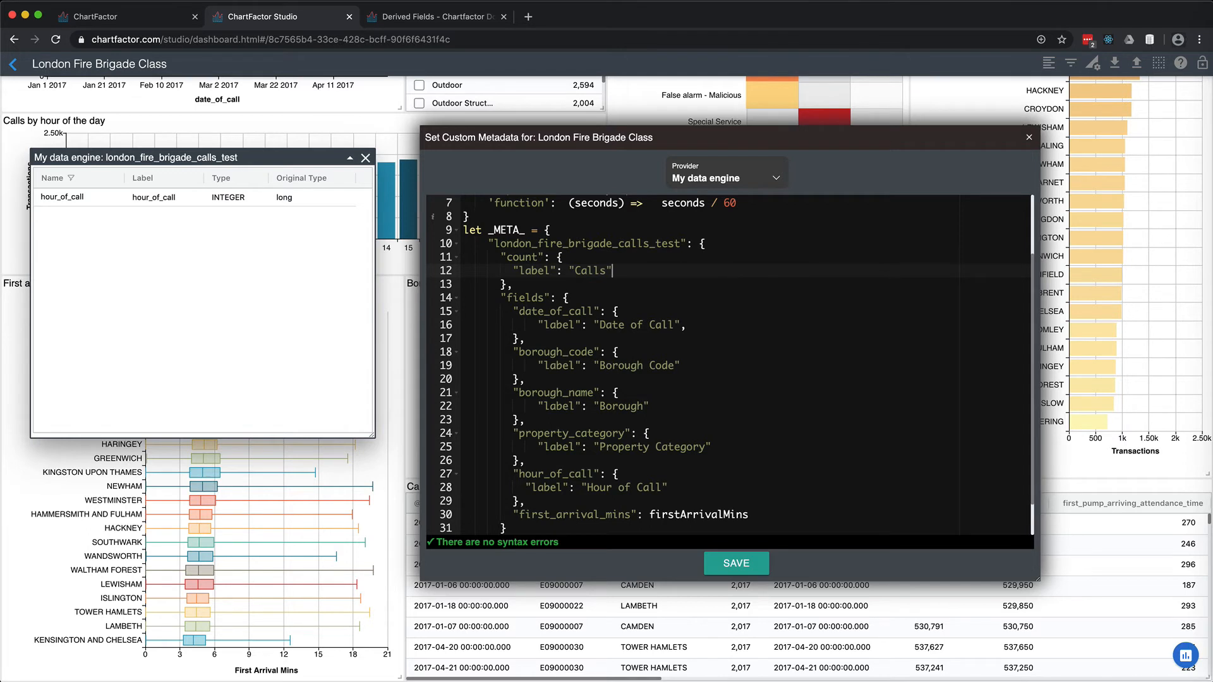
click(737, 563)
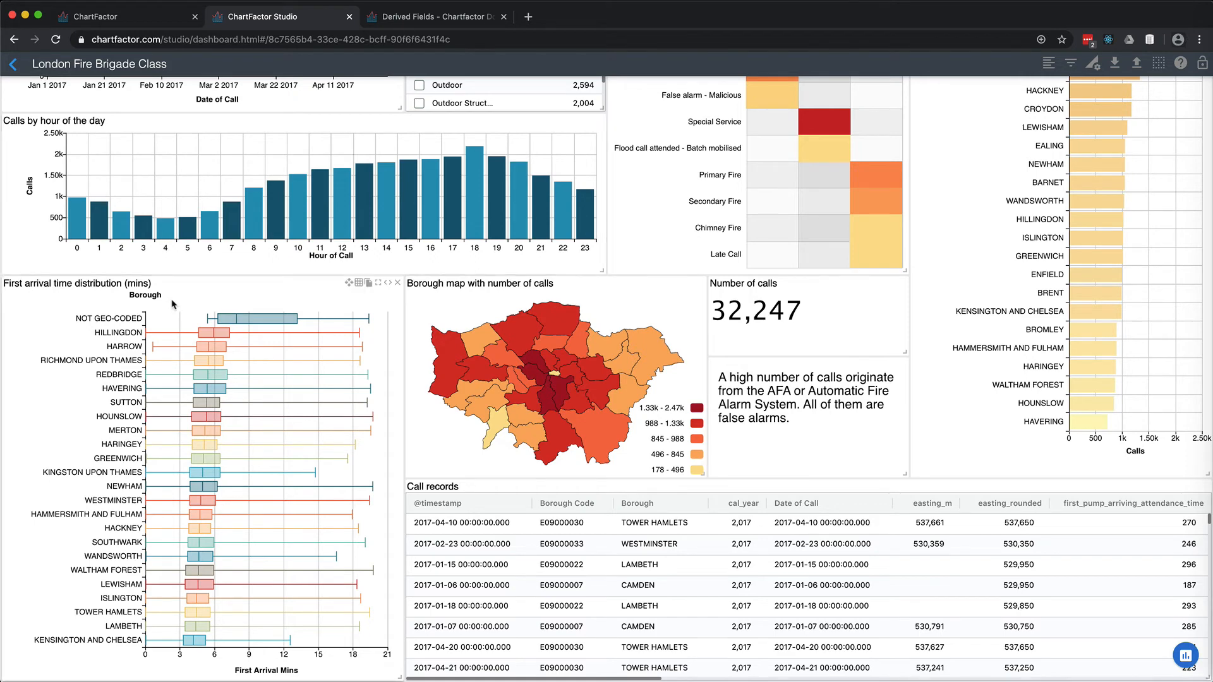
In the code of the "Calls by hour of the day" chart, add a "serieLabel" setting with an empty object after the dataZoom line
scroll(532, 277, up, 5)
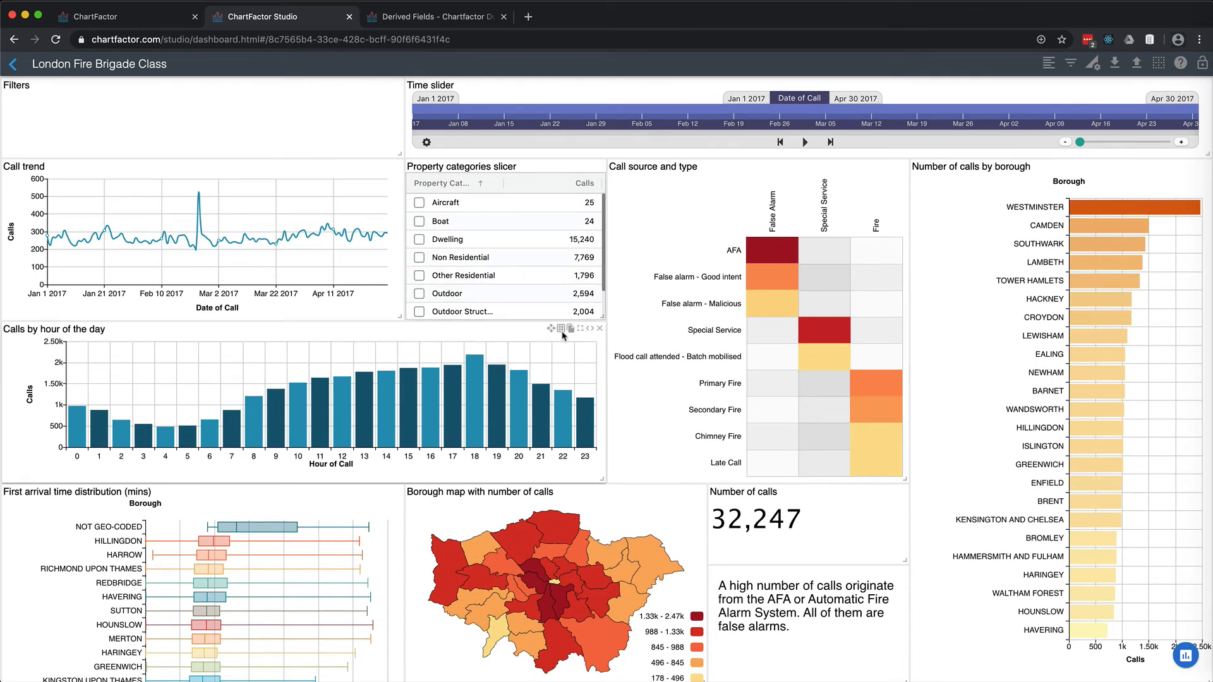
click(585, 333)
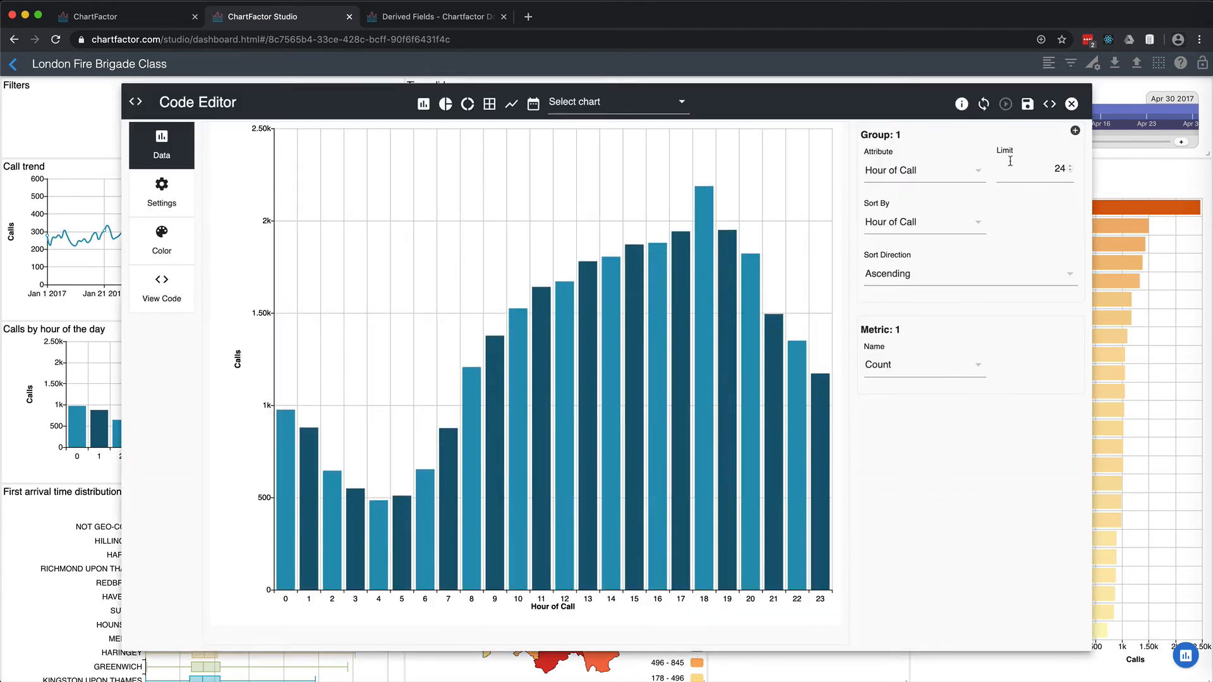
click(1049, 105)
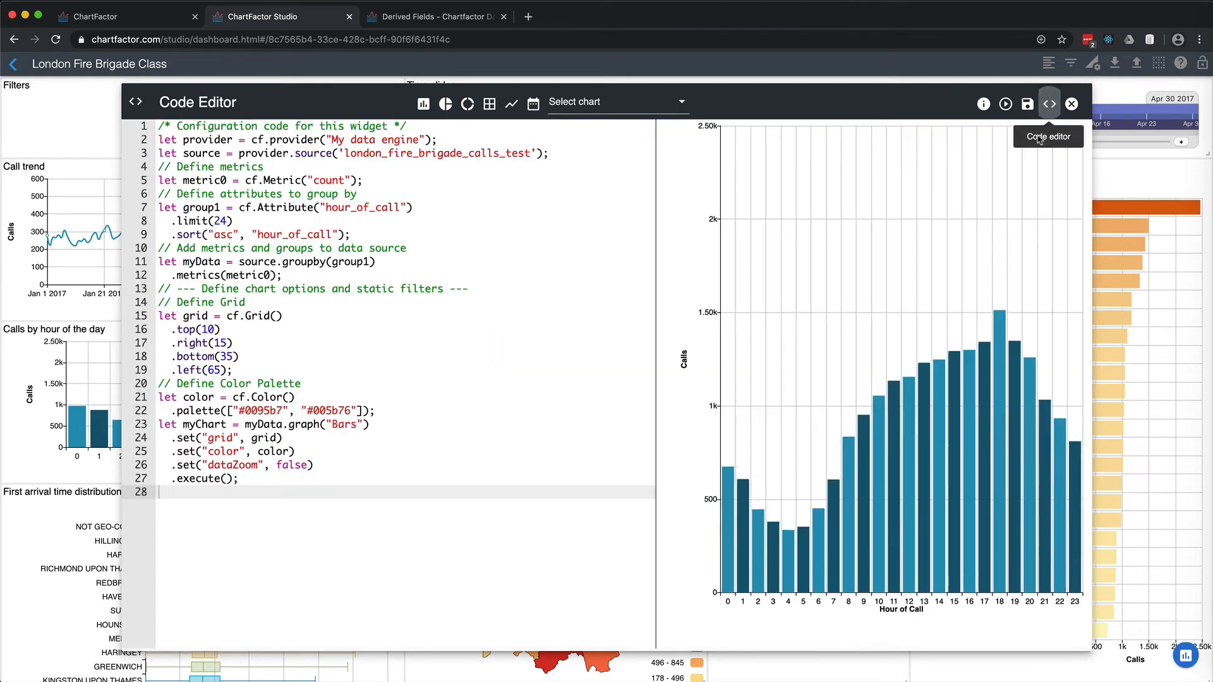
click(327, 464)
key(Return)
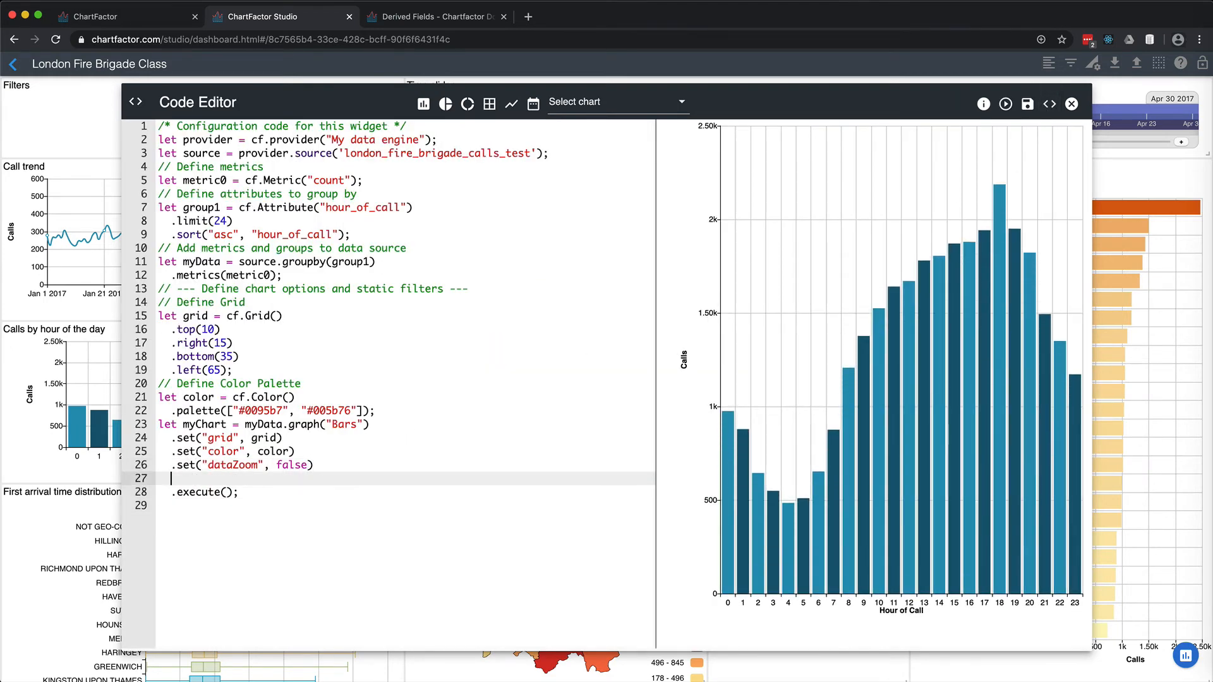
text(.set("serieLabel", {)
key(Return)
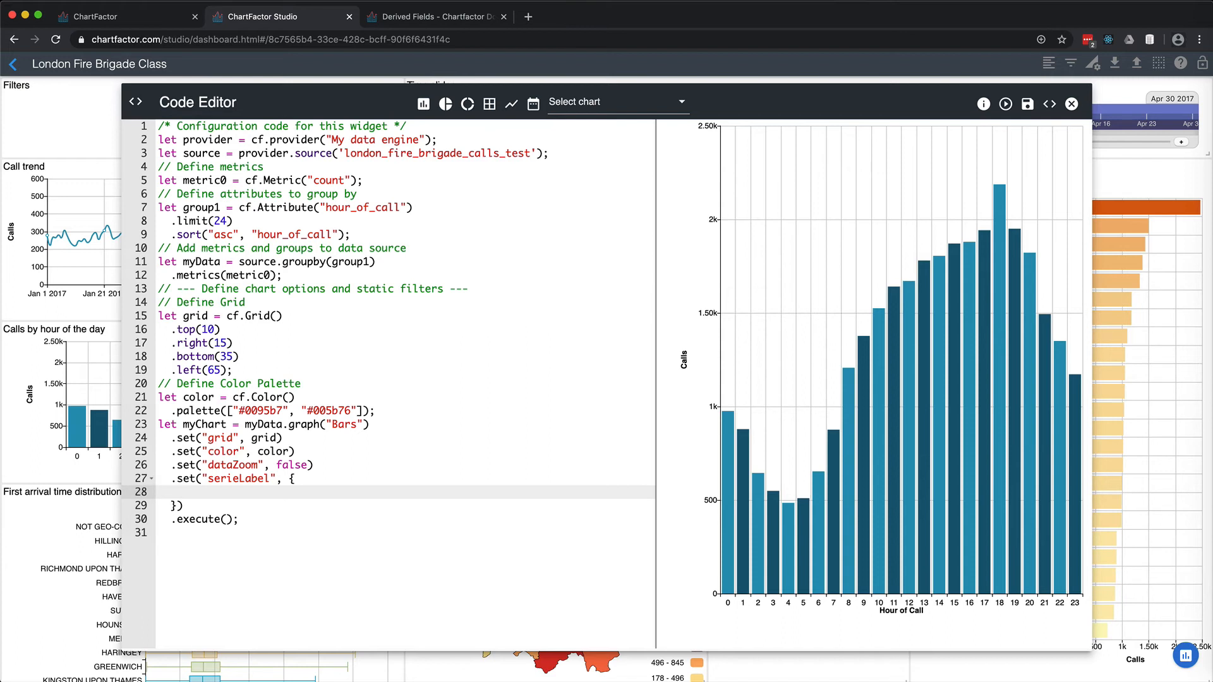
Set the hourly chart's serieLabel to show: true and position: "insideBottom", run the code and save the chart
text(show: true,)
key(Return)
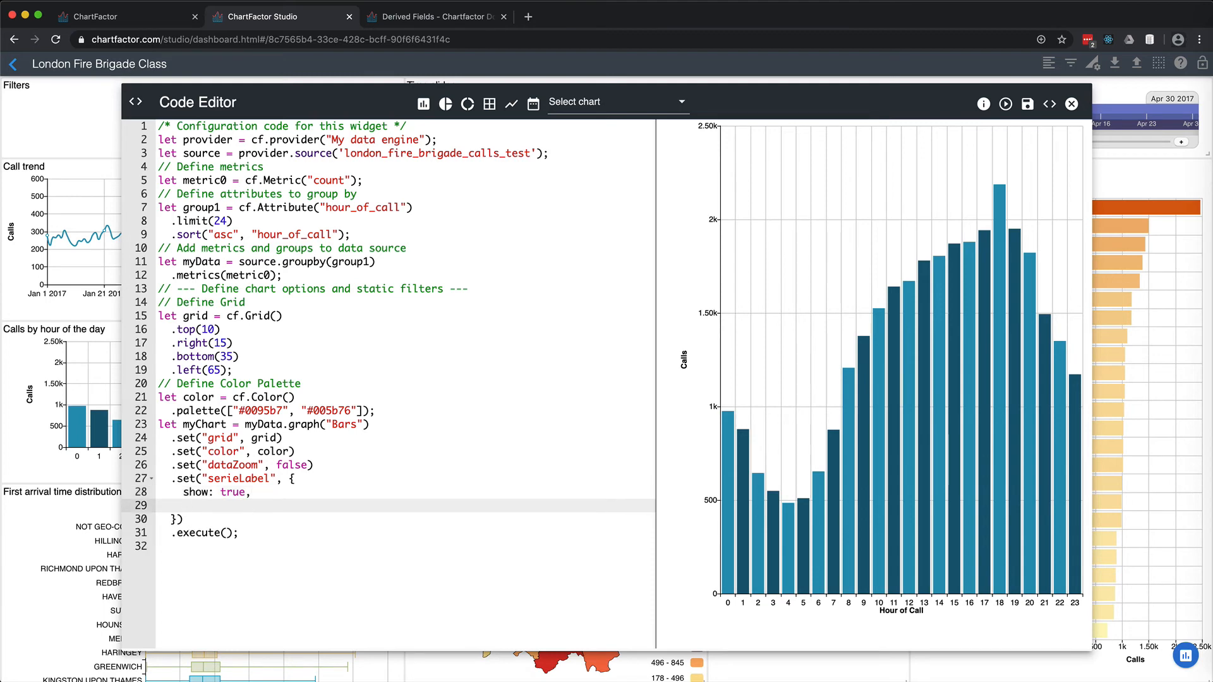
text(p)
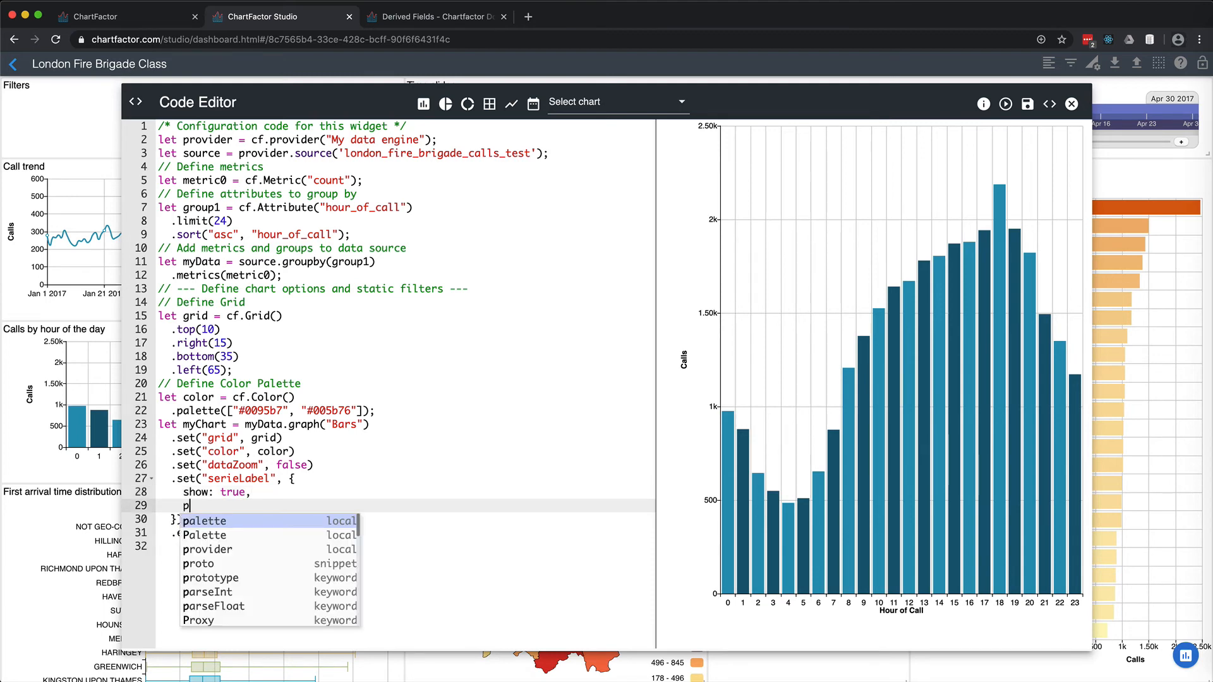
text(osition: )
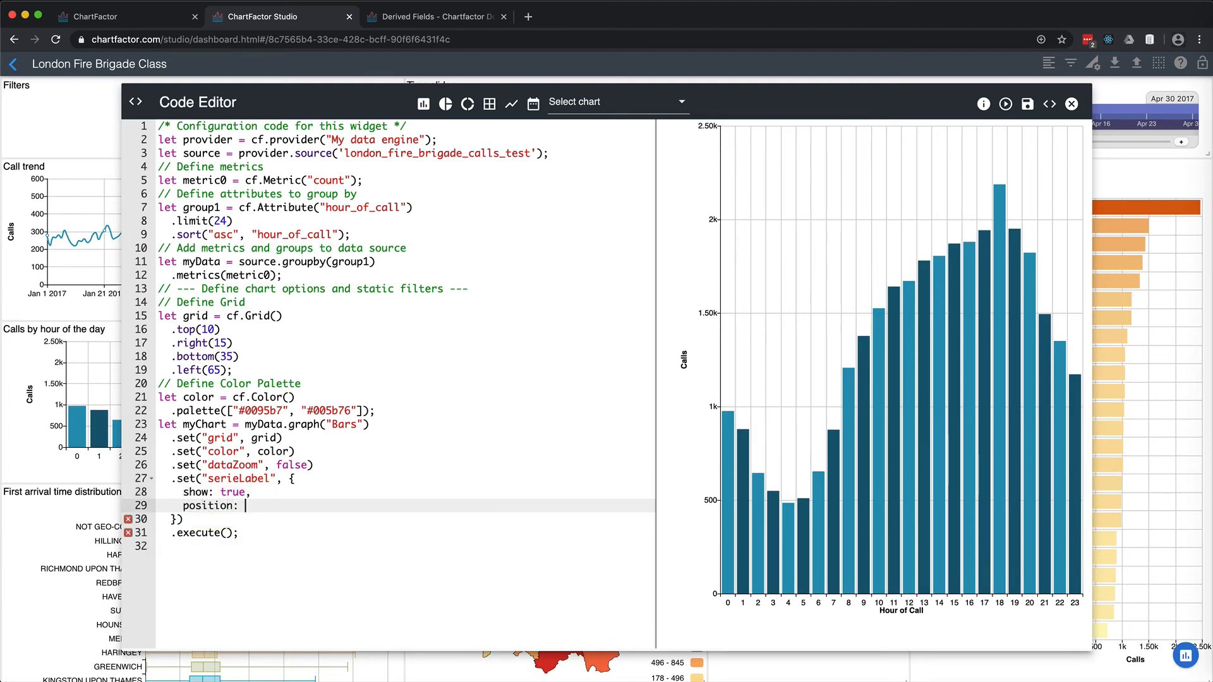
text("insideBottom)
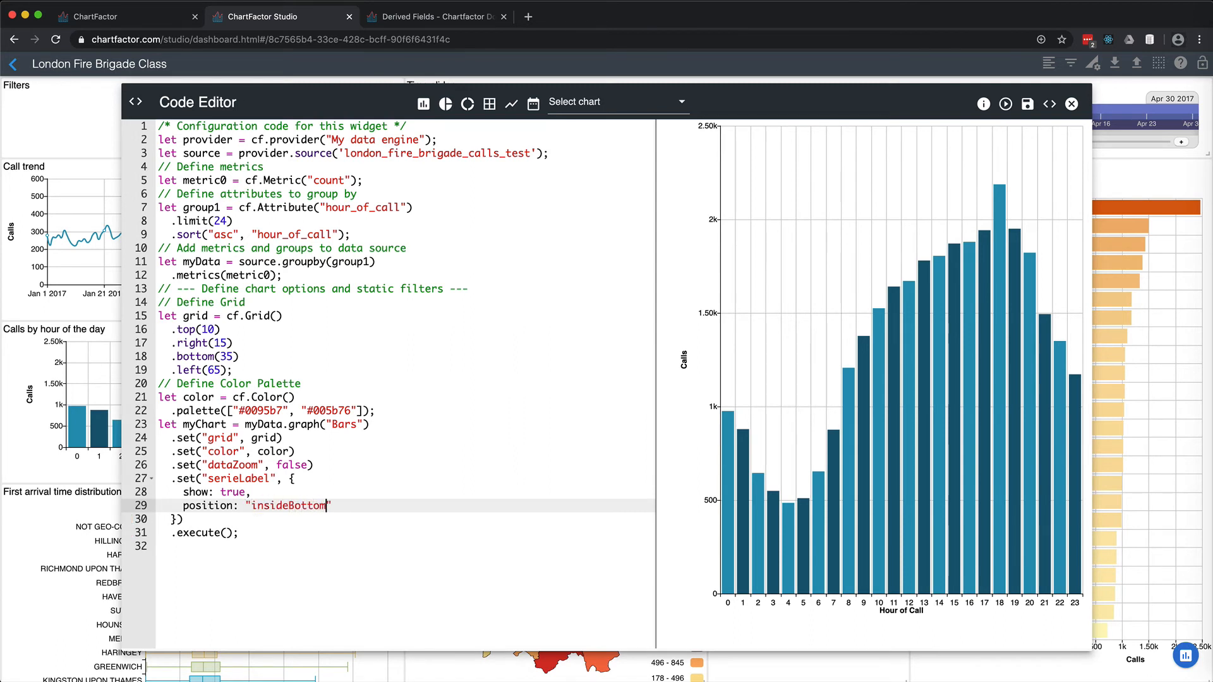
click(383, 508)
click(1006, 105)
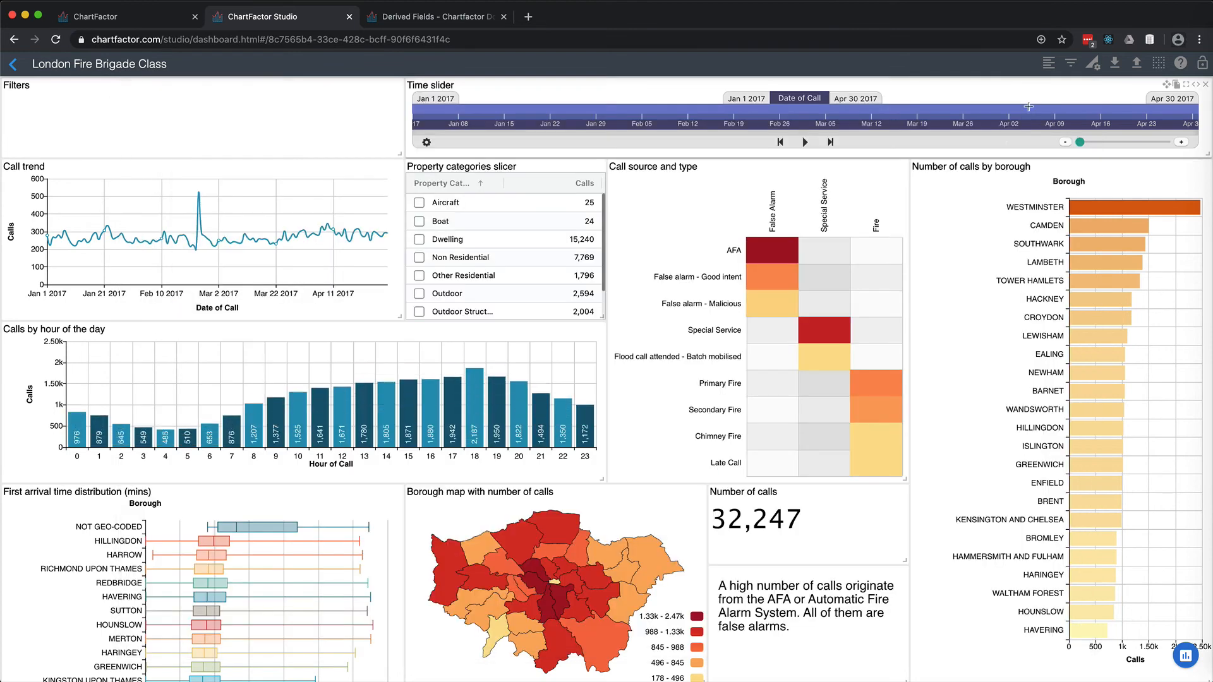
click(1027, 104)
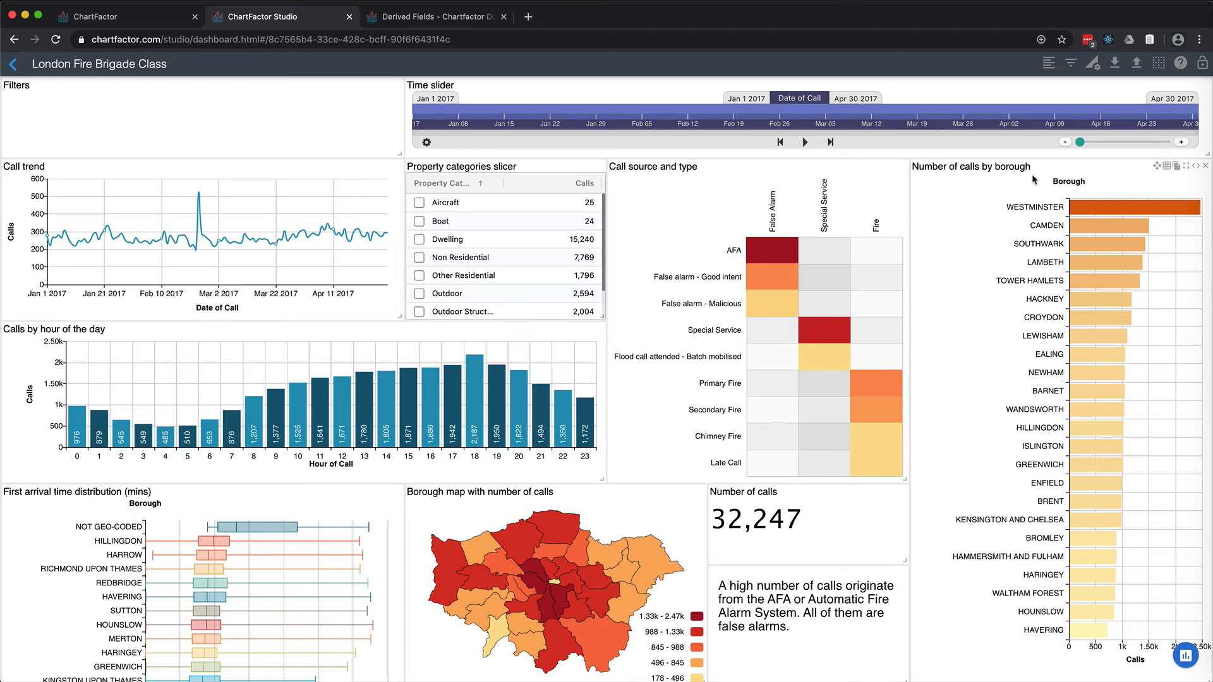
In the code of the "Number of calls by borough" chart, add a "serieLabel" setting with an empty object after the dataZoom line
click(1196, 167)
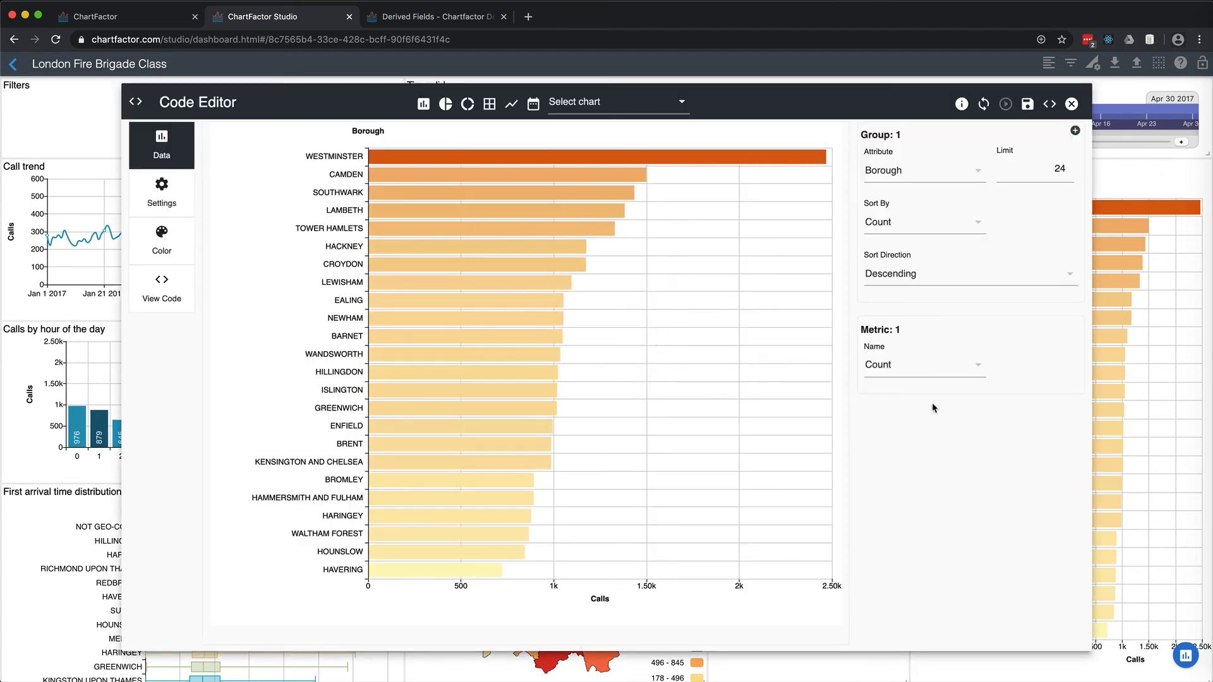
click(1049, 103)
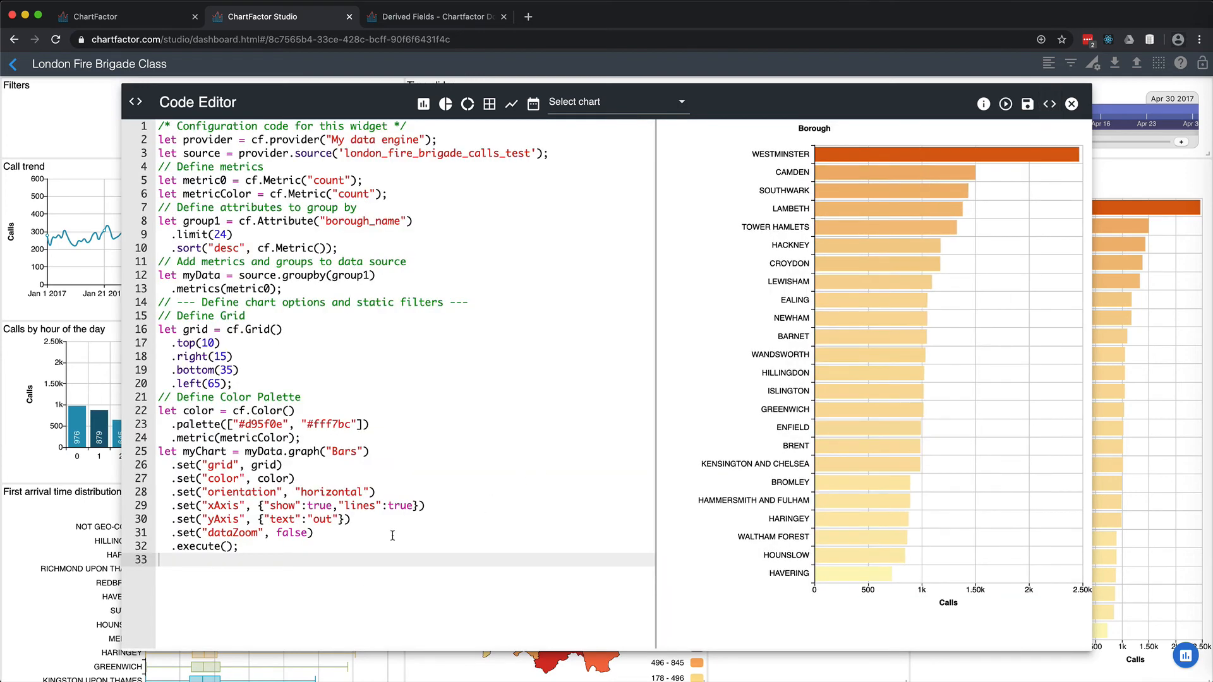
click(365, 533)
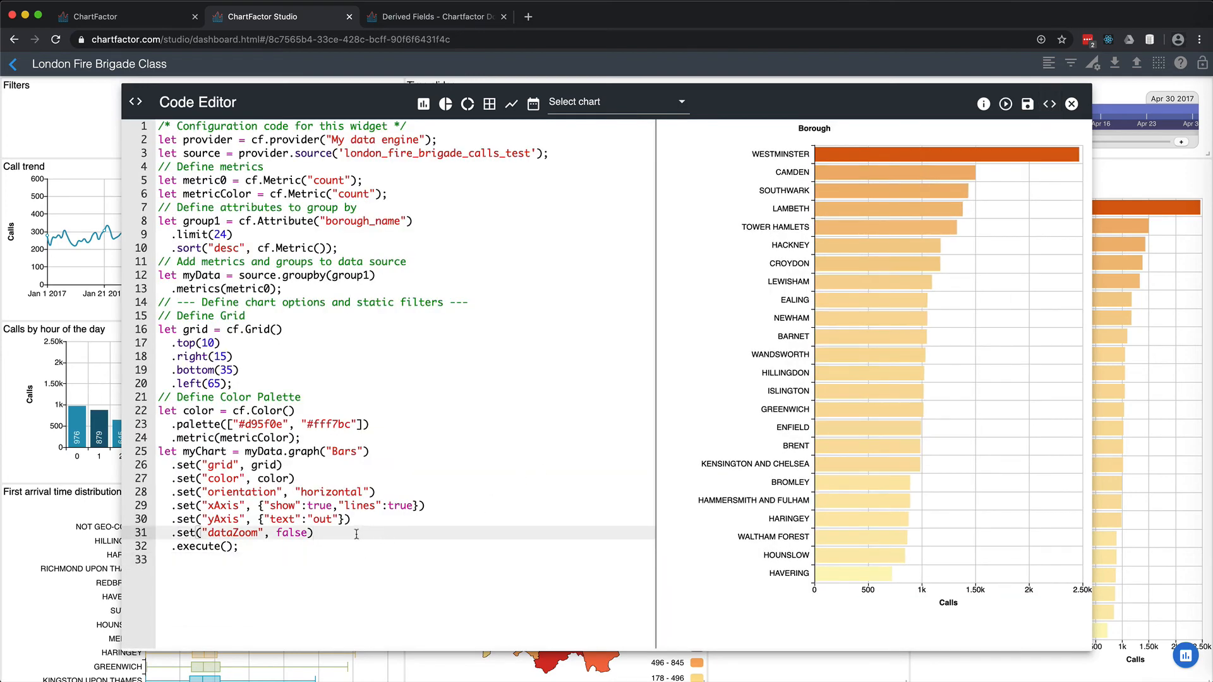
key(Return)
text(.)
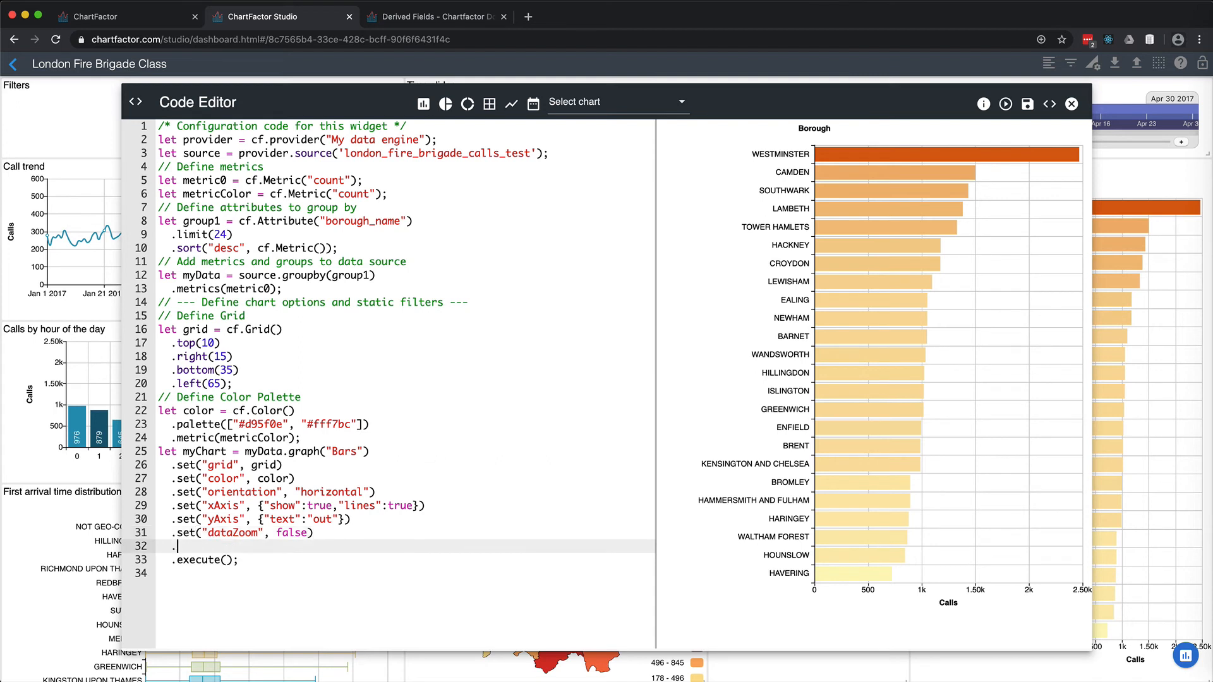
text(set("serieLabel", {)
key(Return)
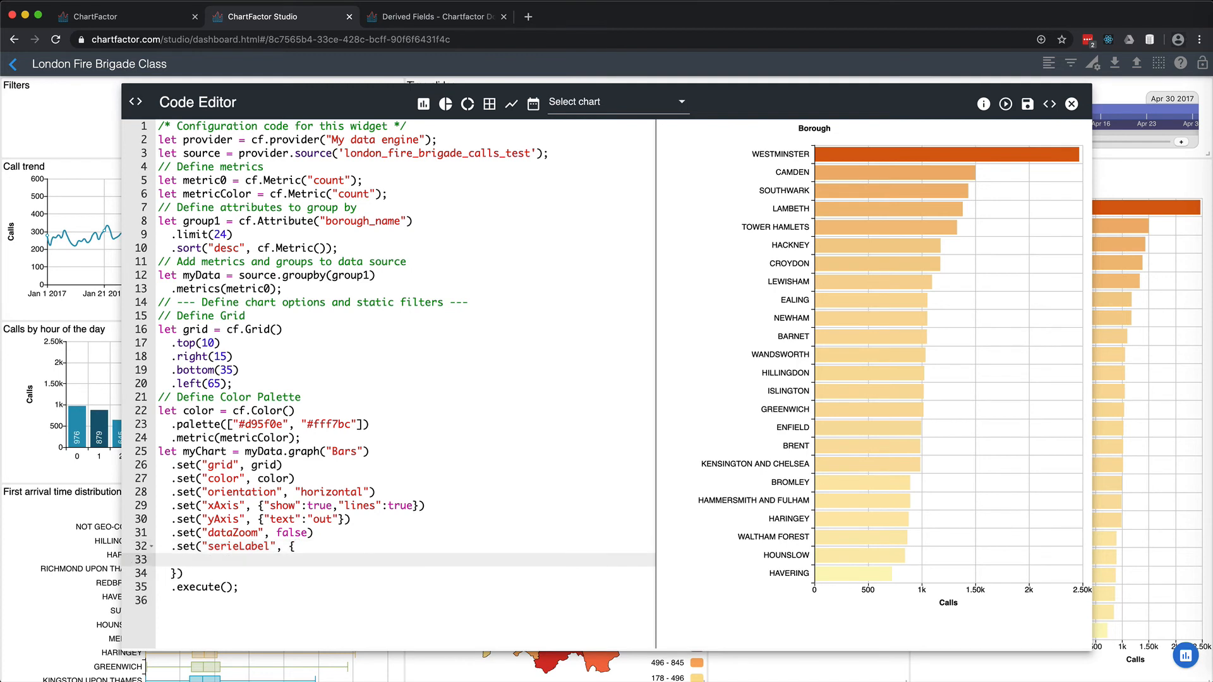
Set the borough chart's serieLabel to show: true and position: "insideLeft", run the code and save the chart
text("show: t)
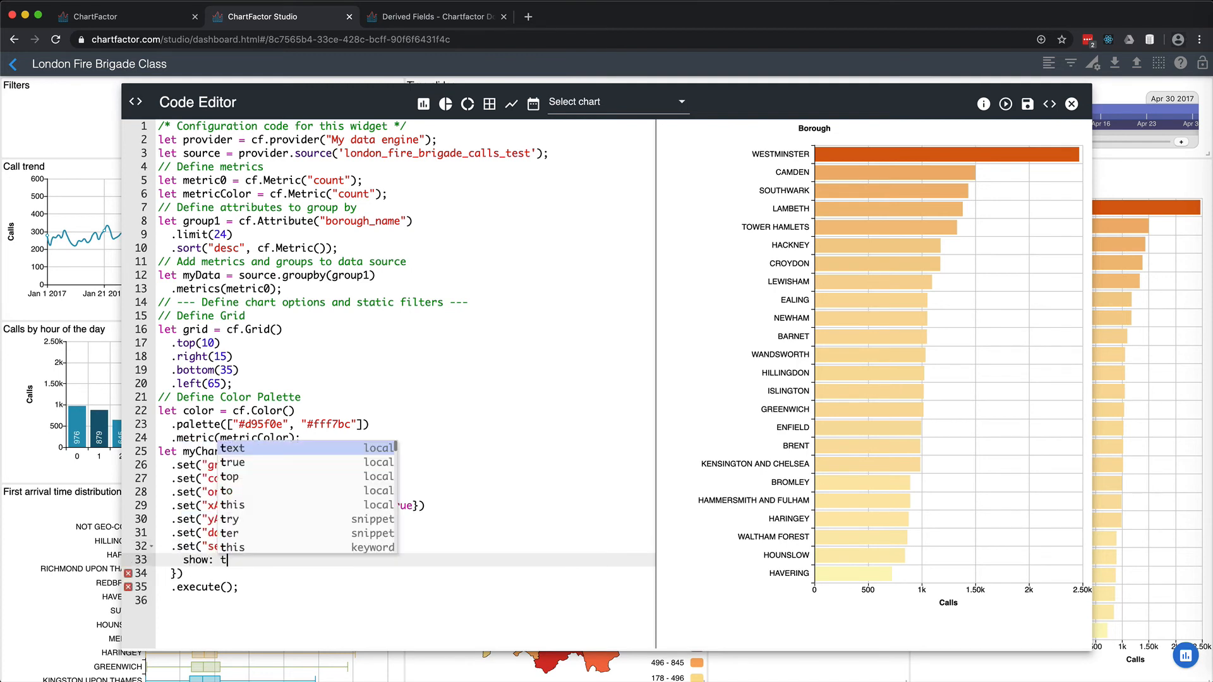
text(rue,)
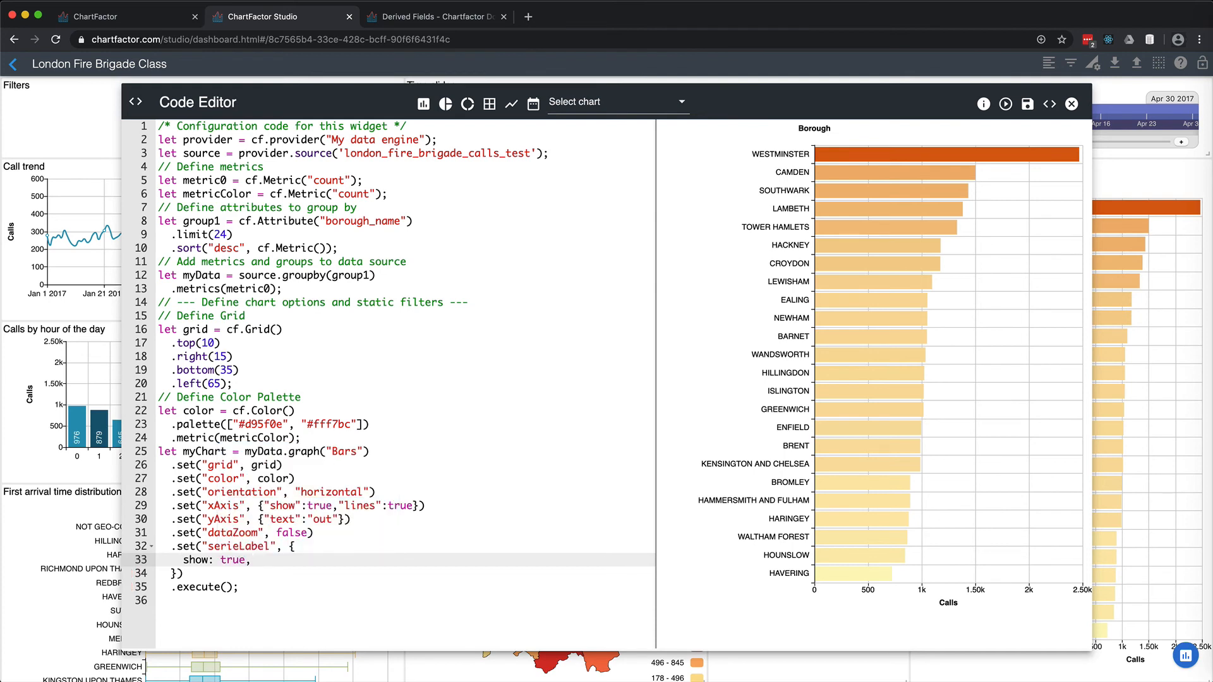
key(Return)
text(p)
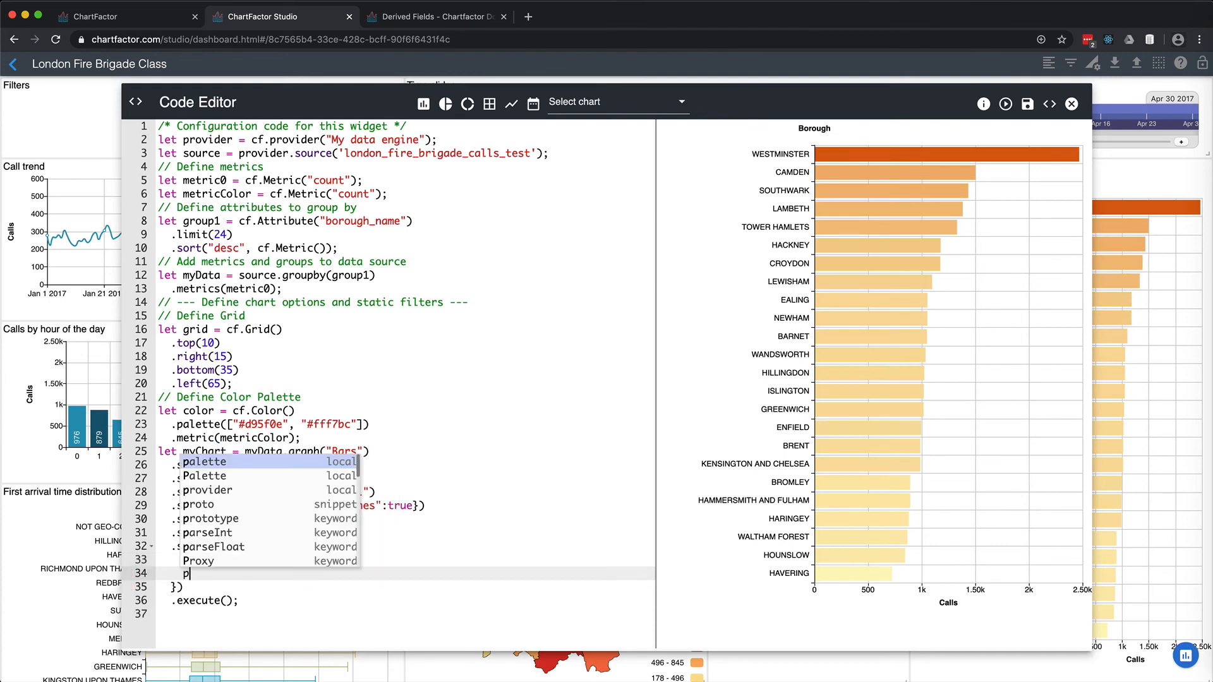
text(osition: "in)
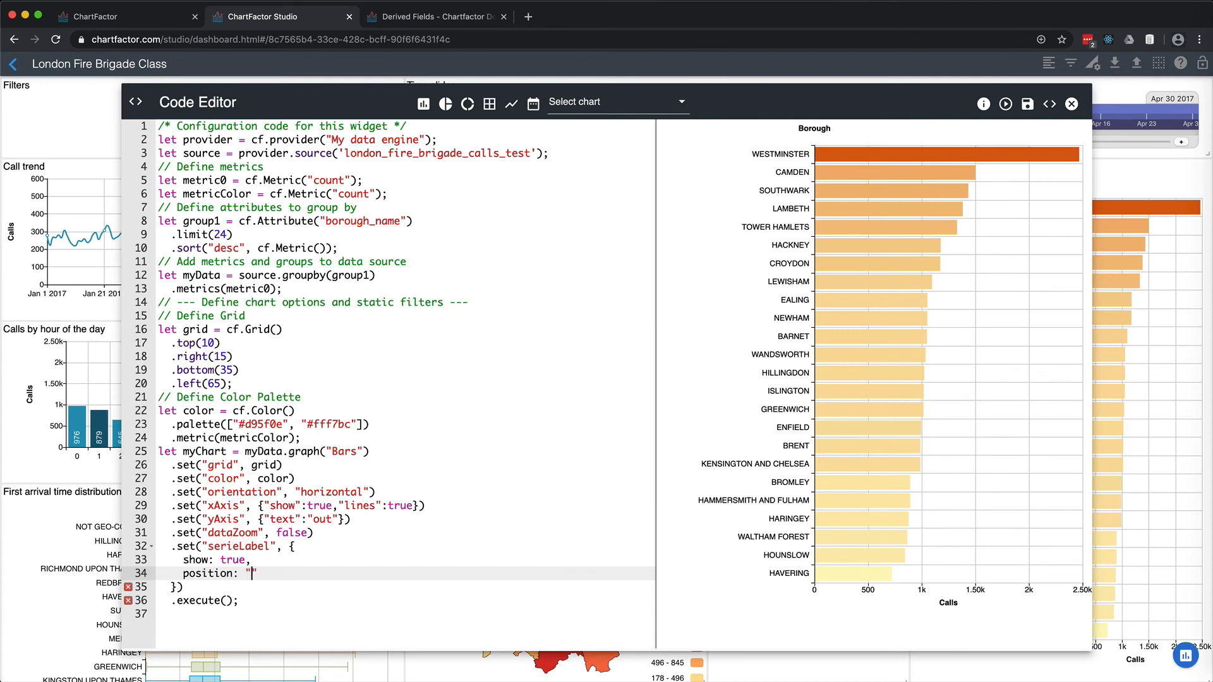
text(sideLeft)
click(1005, 105)
click(1027, 104)
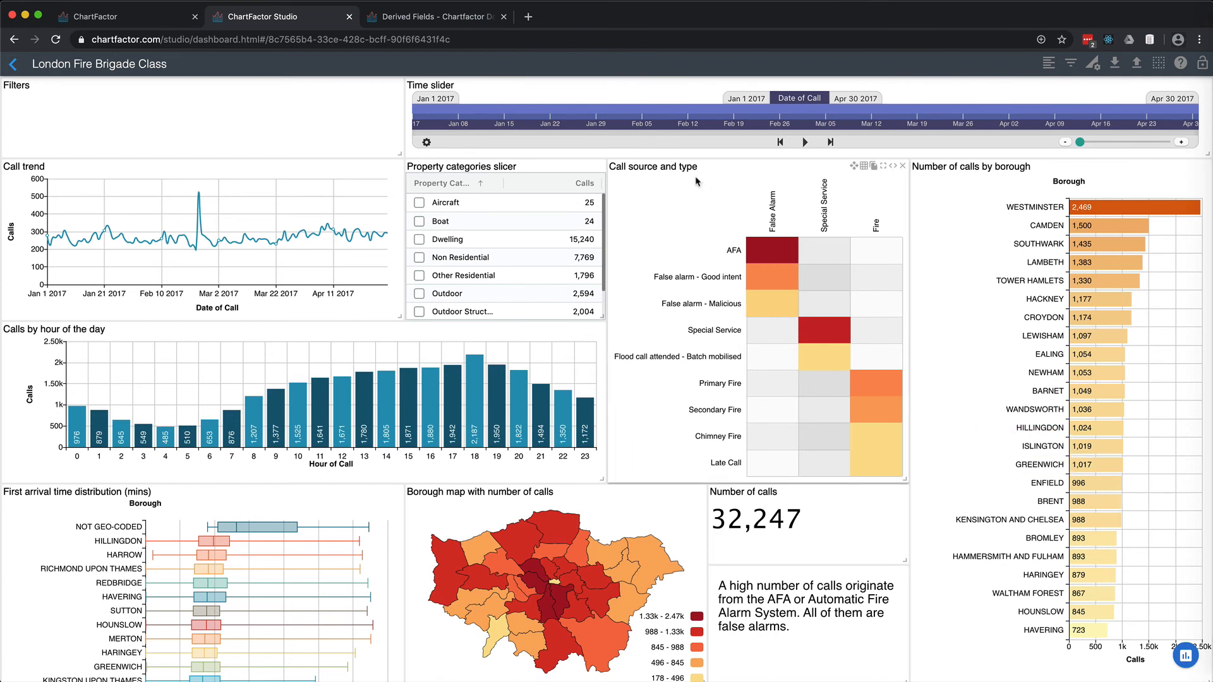
In the code of the "Call source and type" heat map, add .set("showValues", true) after the color line
click(893, 168)
click(364, 423)
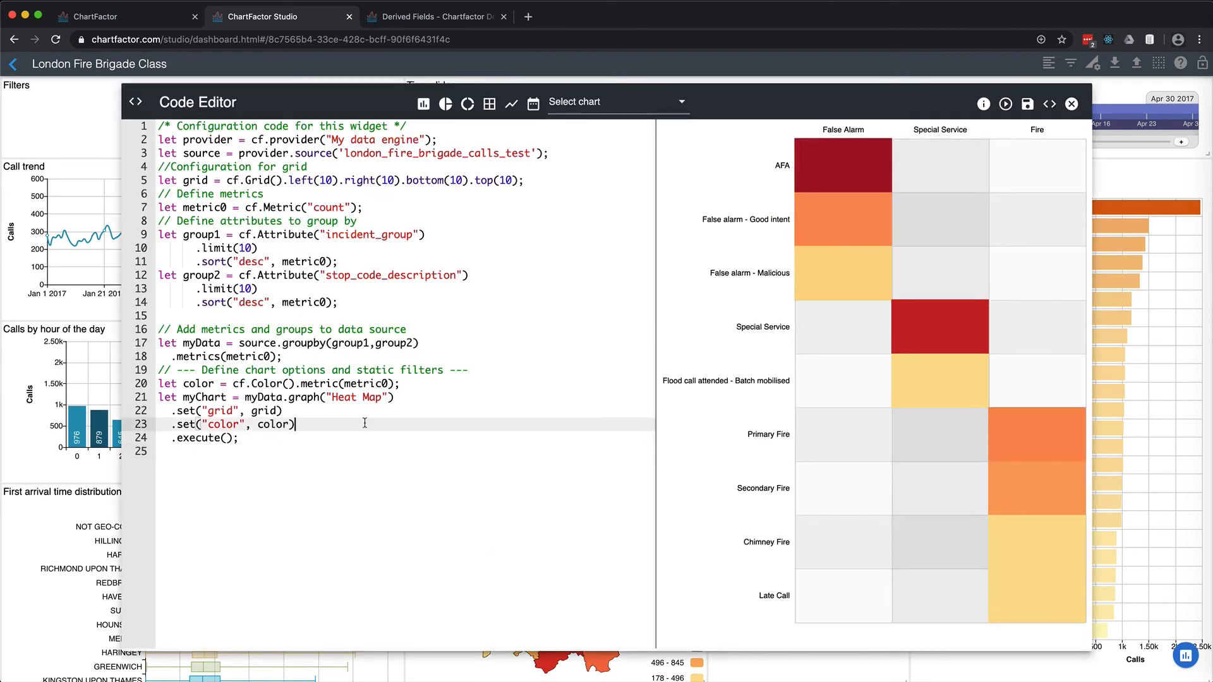
key(Return)
text(.set(")
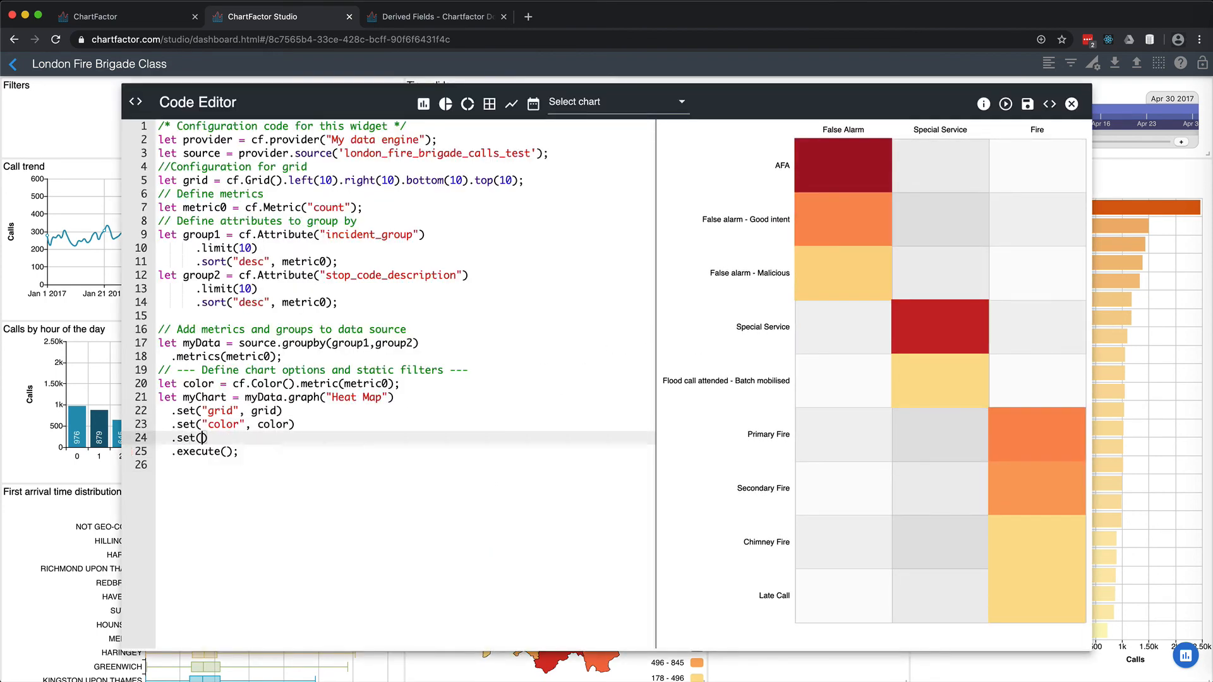
text(showValues")
text(, true)
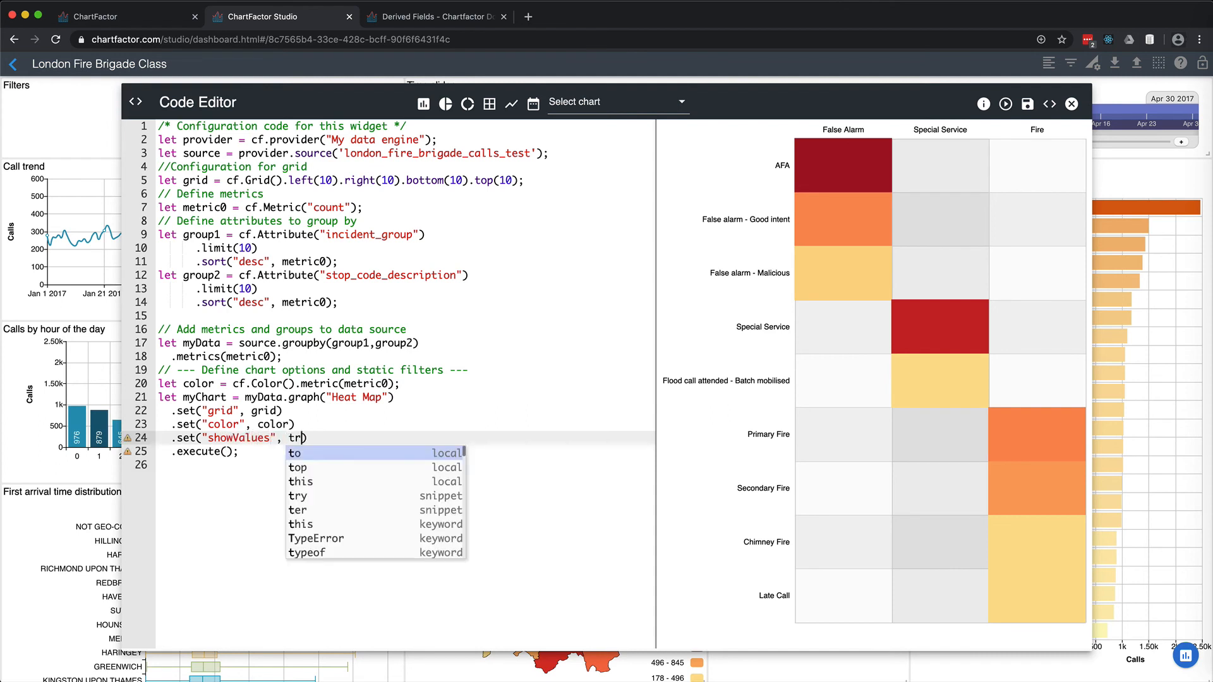
click(497, 447)
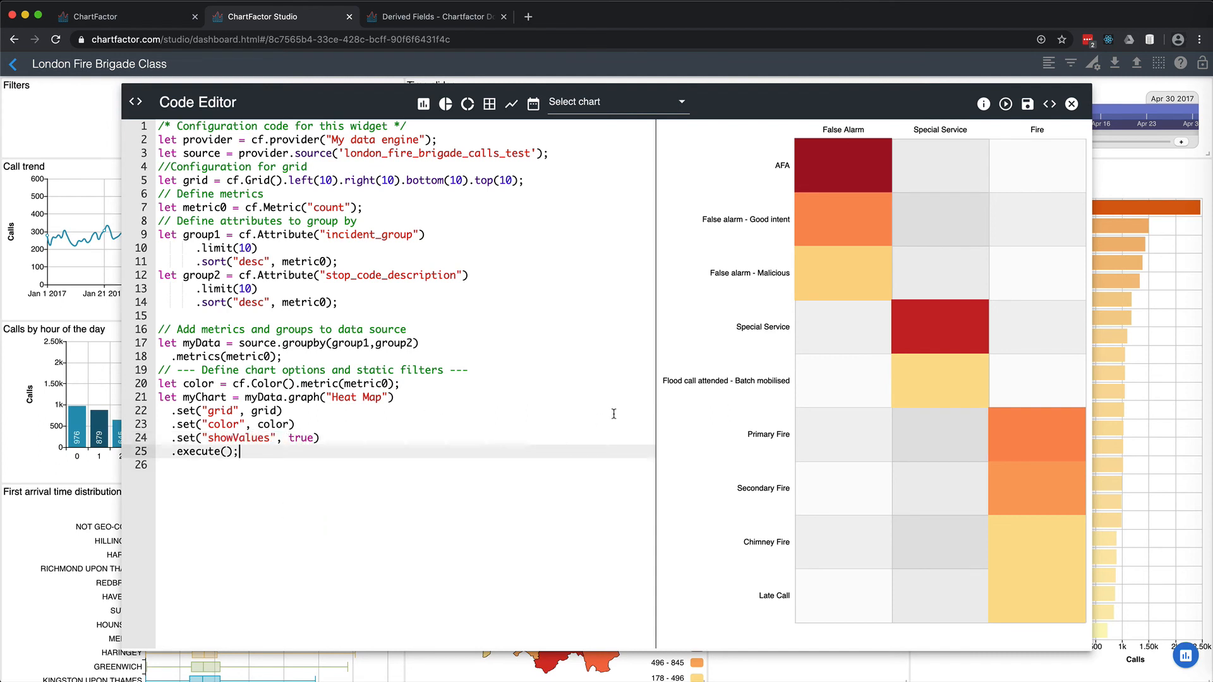
Run the "Call source and type" heat map code and save the chart
click(1004, 104)
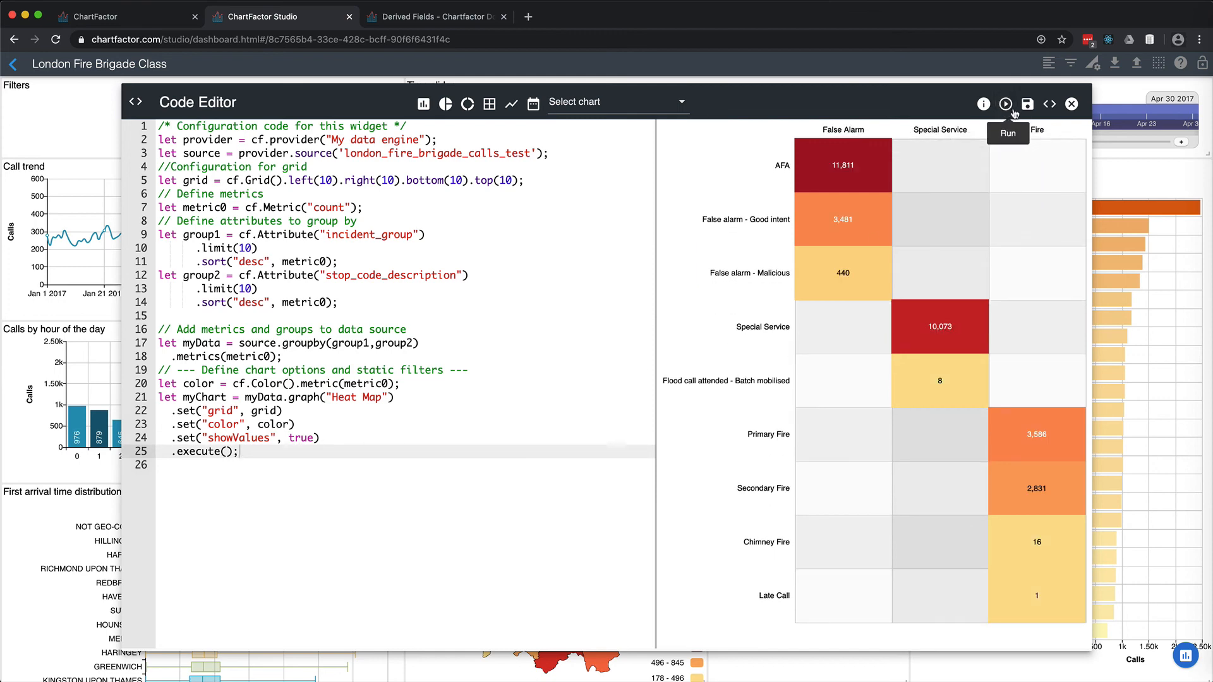
click(1024, 106)
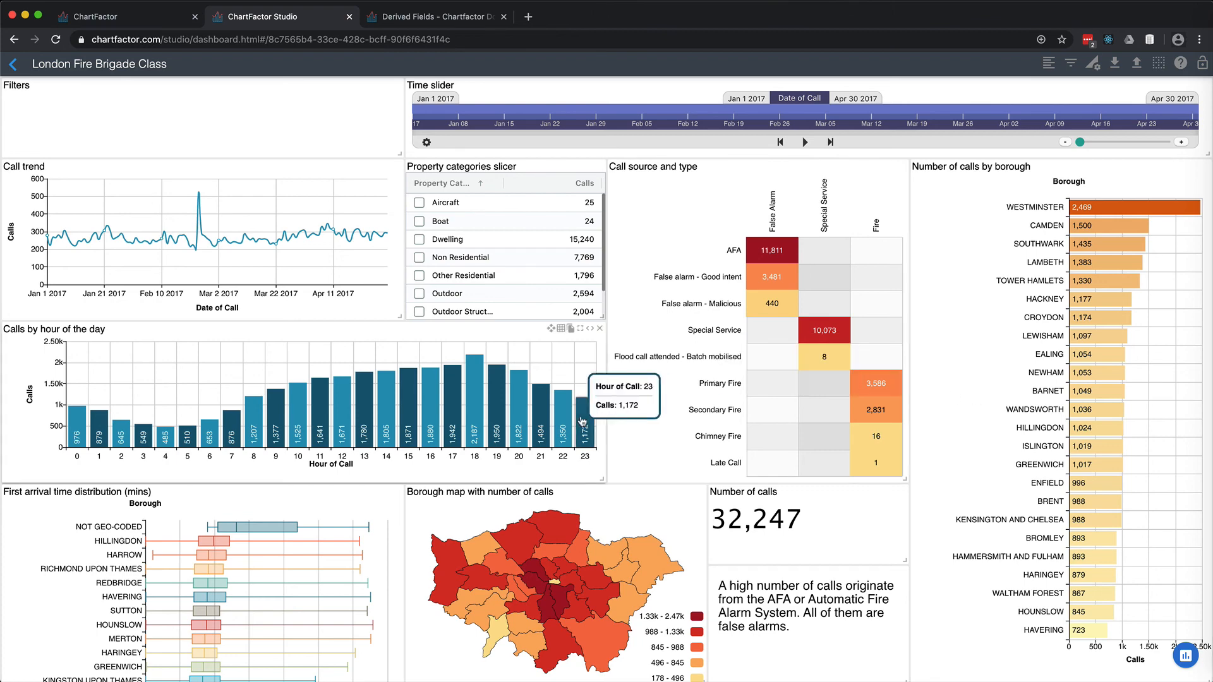
Filter the dashboard by call hours 18, 19, 21 and 15 in turn to check the value labels, and remove all filters
click(473, 416)
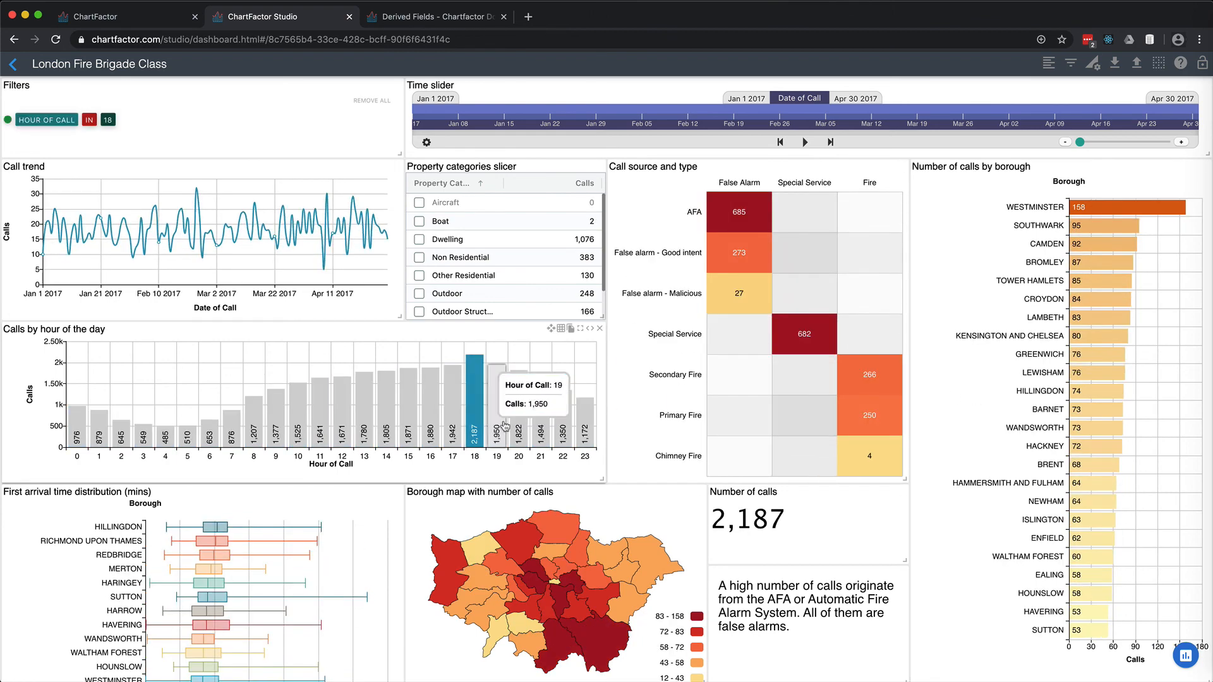
click(499, 429)
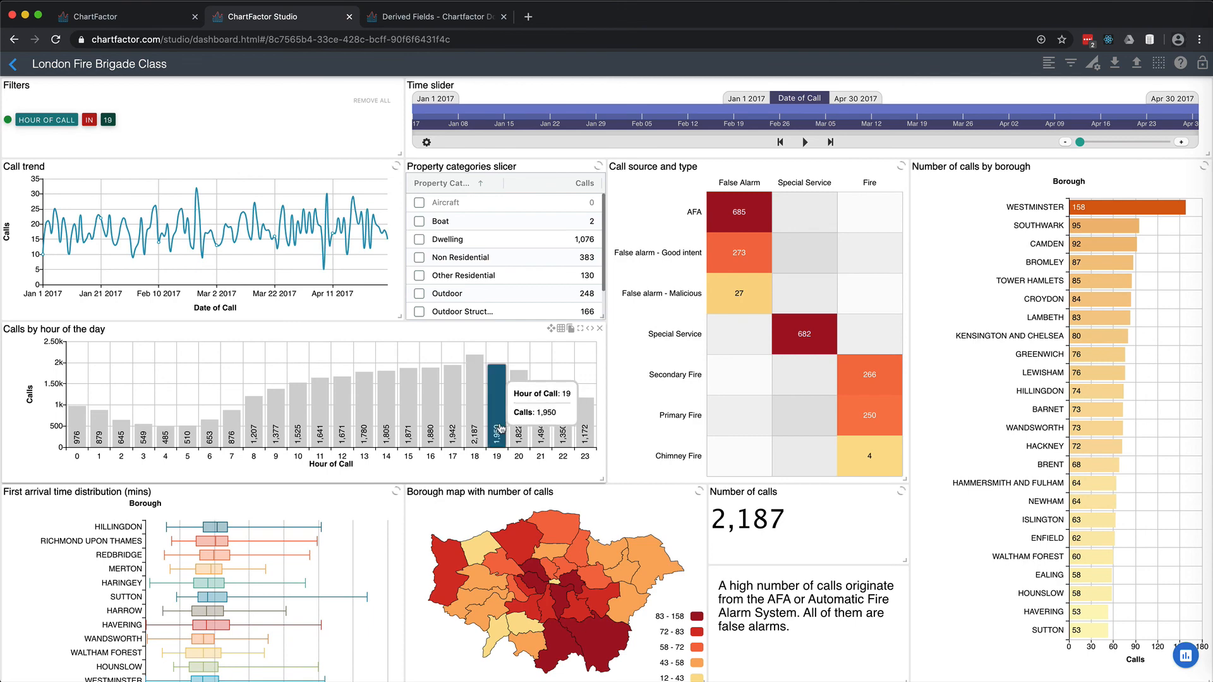
click(540, 420)
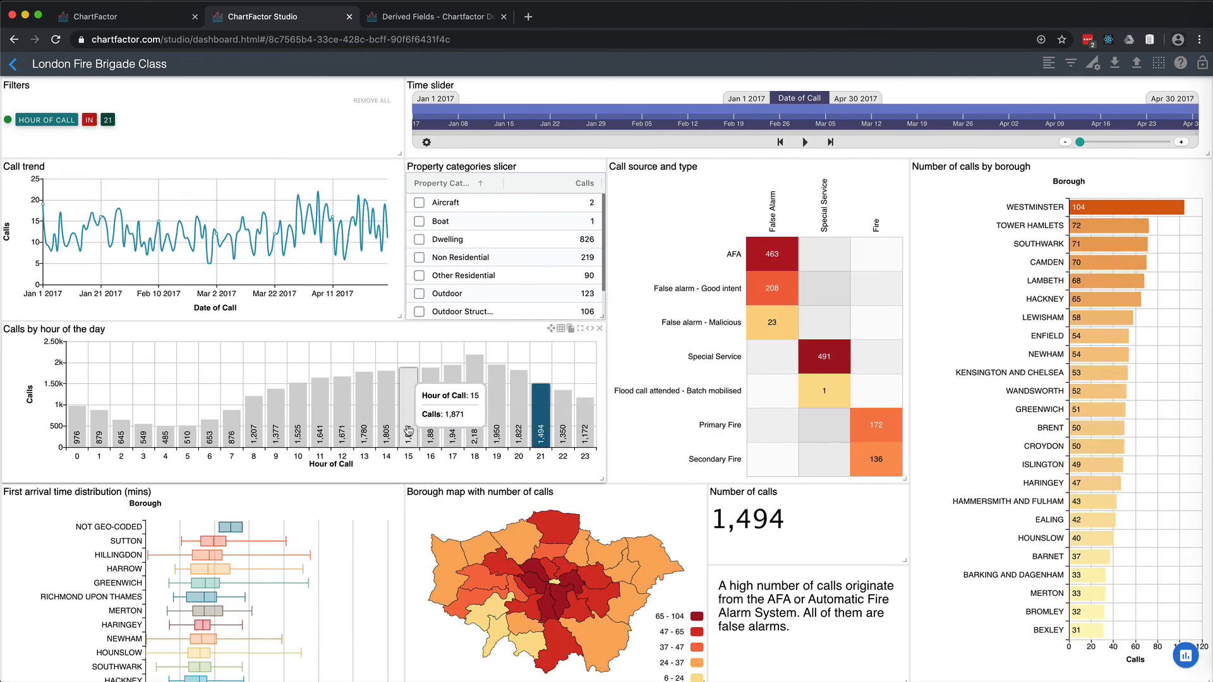
click(411, 430)
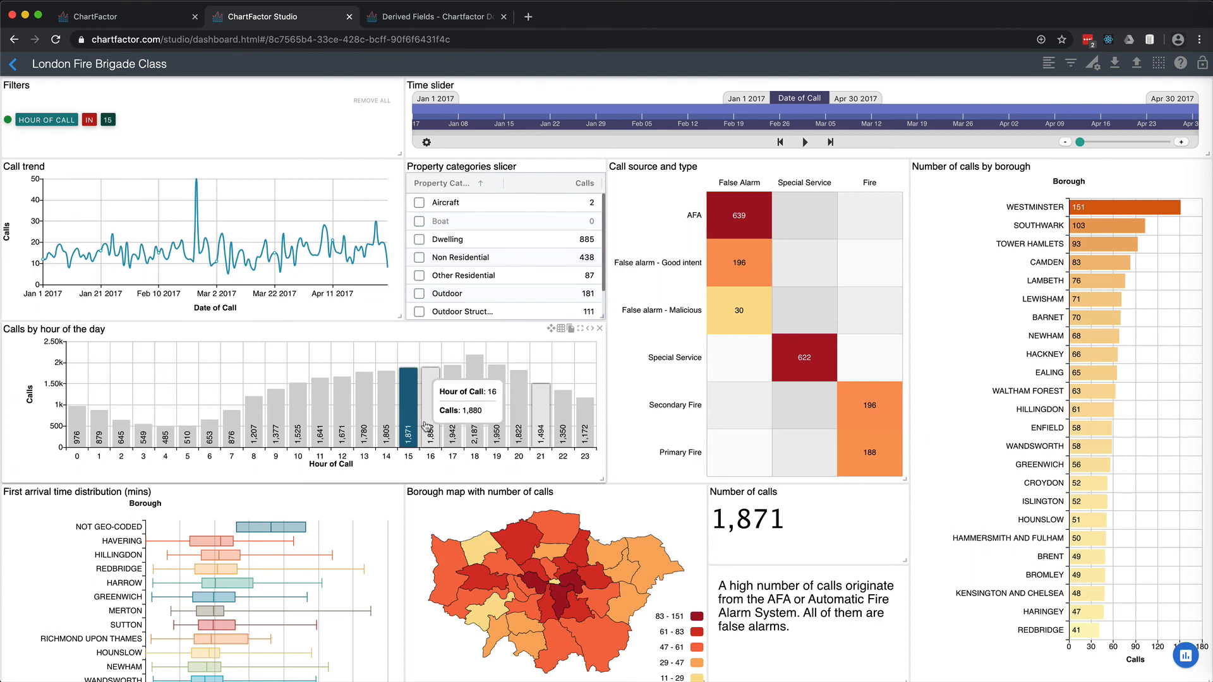
mouse_move(787, 367)
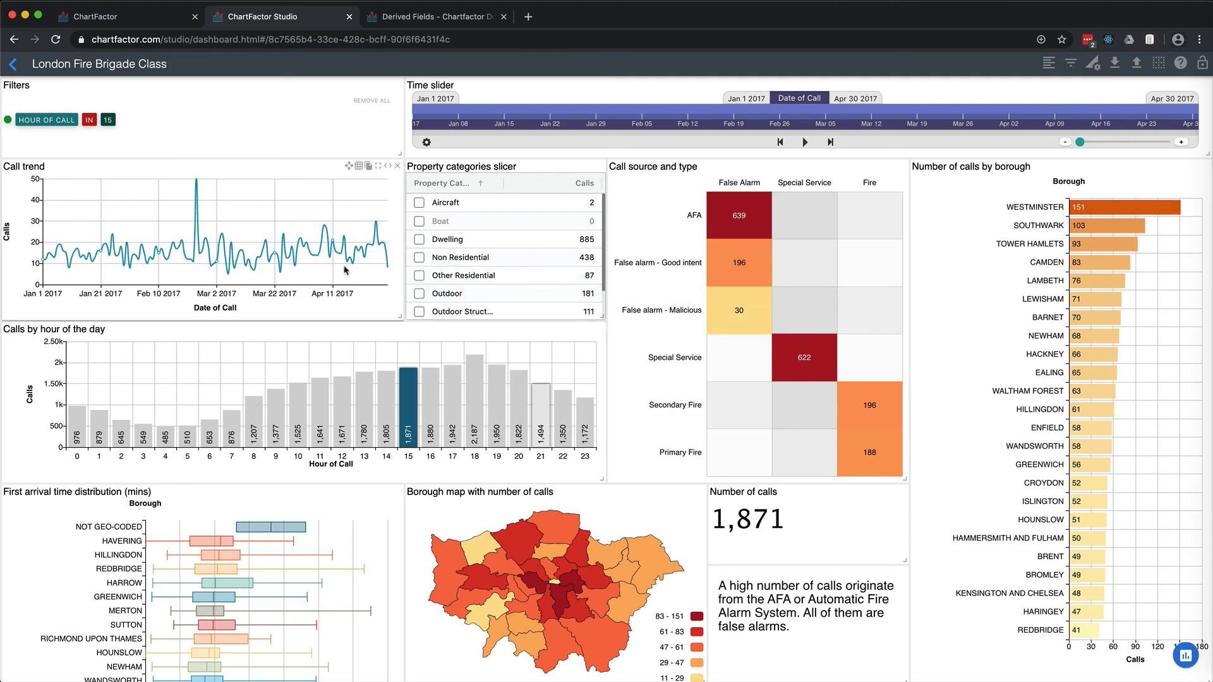
click(371, 101)
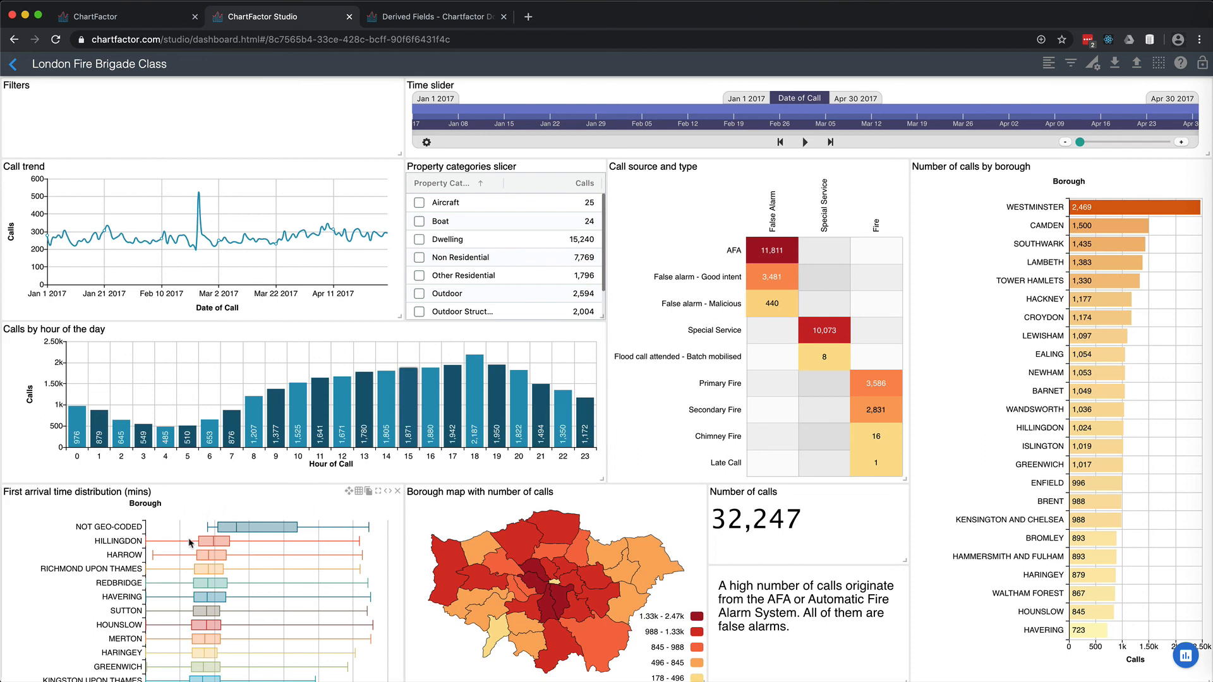
Inspect the box plot statistics of individual boroughs in the "First arrival time distribution (mins)" chart
mouse_move(203, 544)
mouse_move(208, 573)
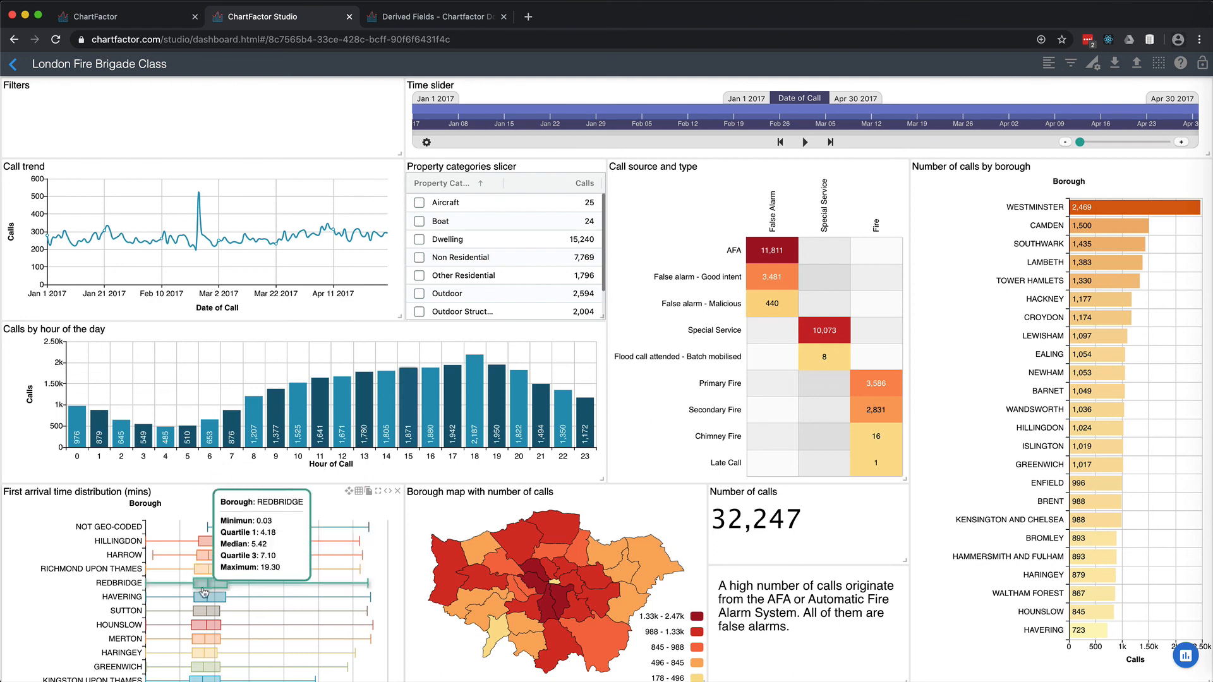